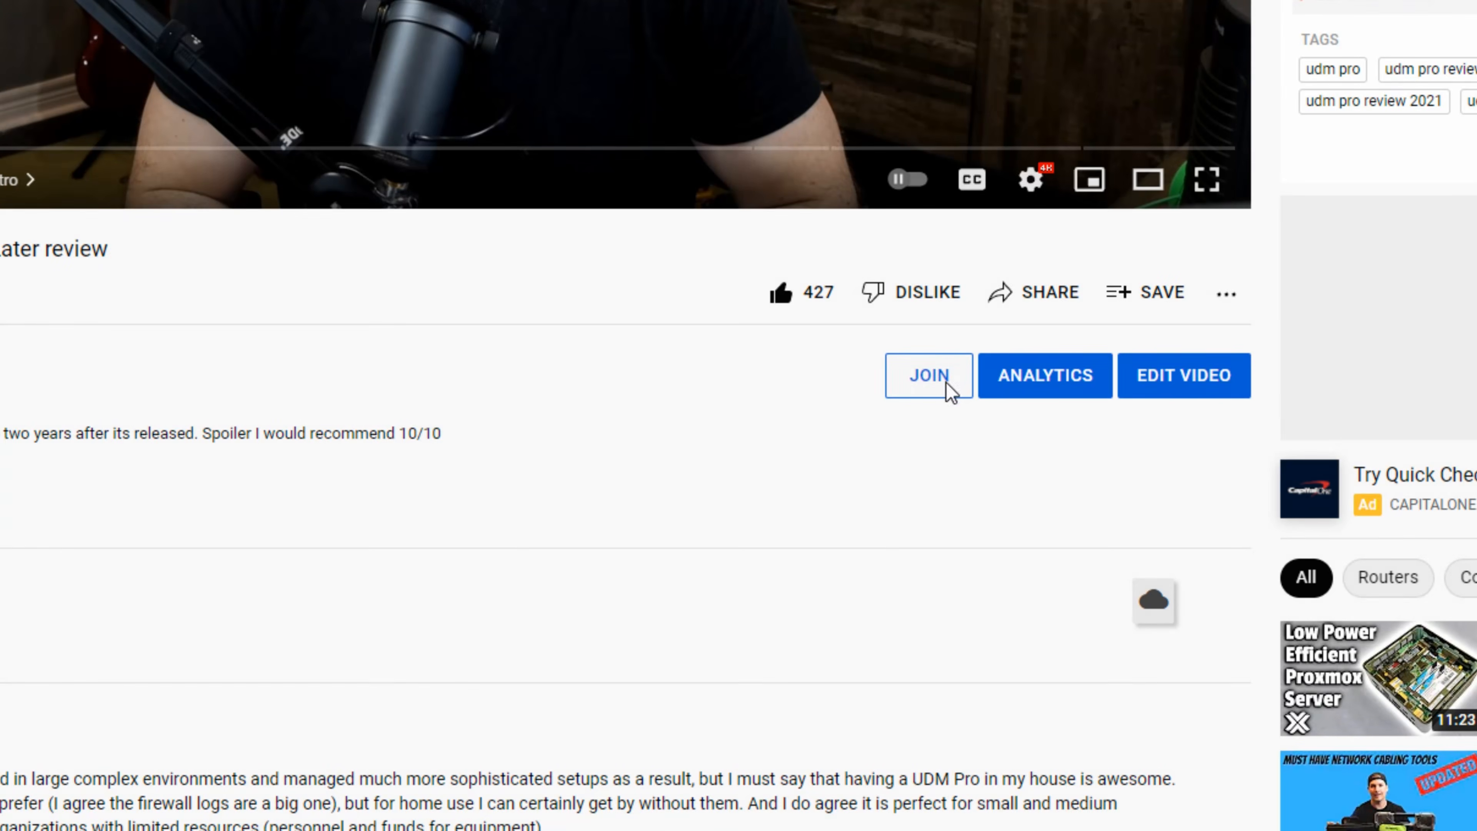
Open the channel's membership offer and look through the Jr. Network Admin, Sr. Network Admin and Network architect tiers
left_click(947, 394)
scroll(841, 501, "down", 2)
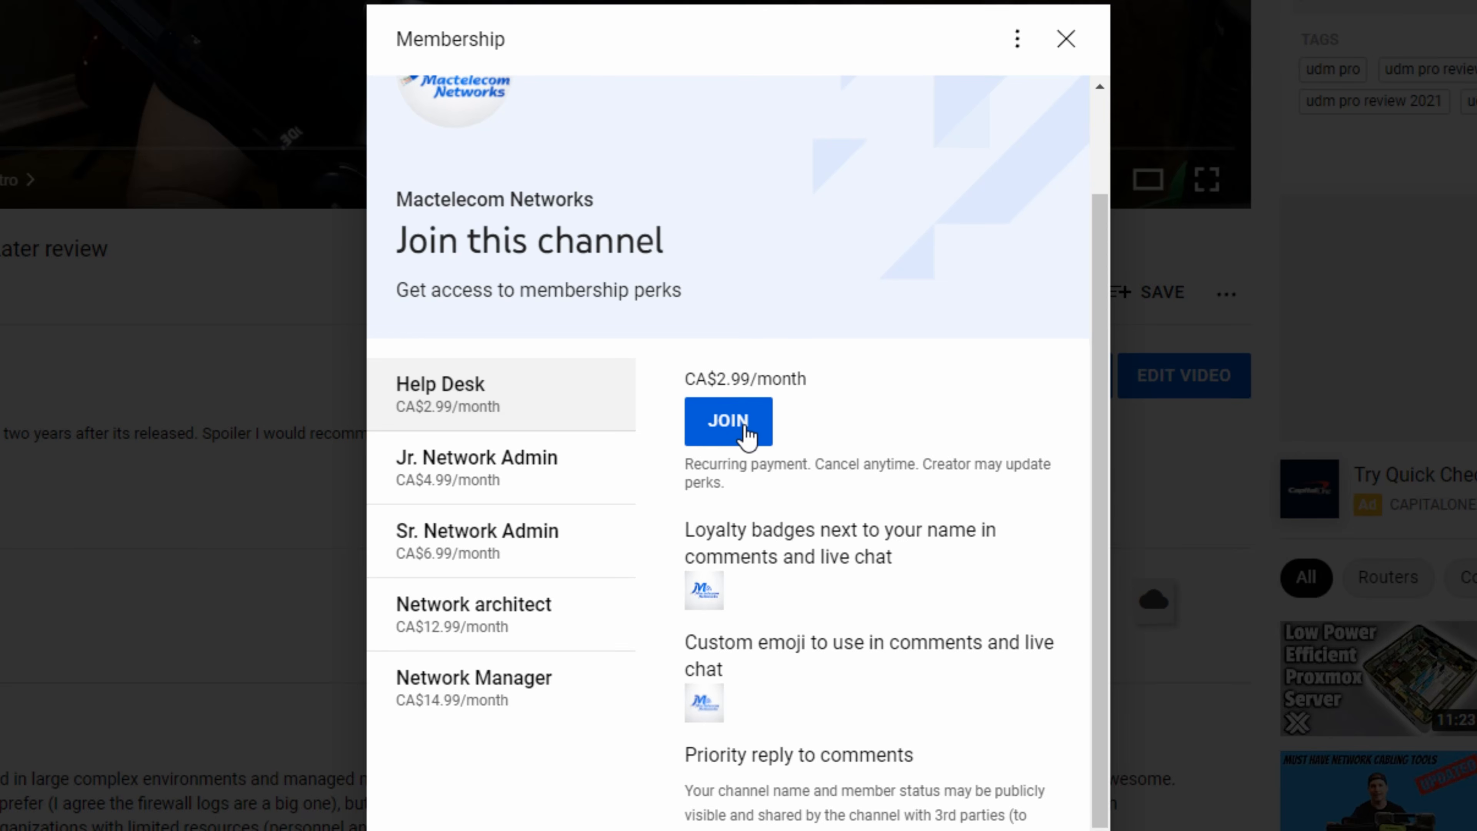
left_click(470, 475)
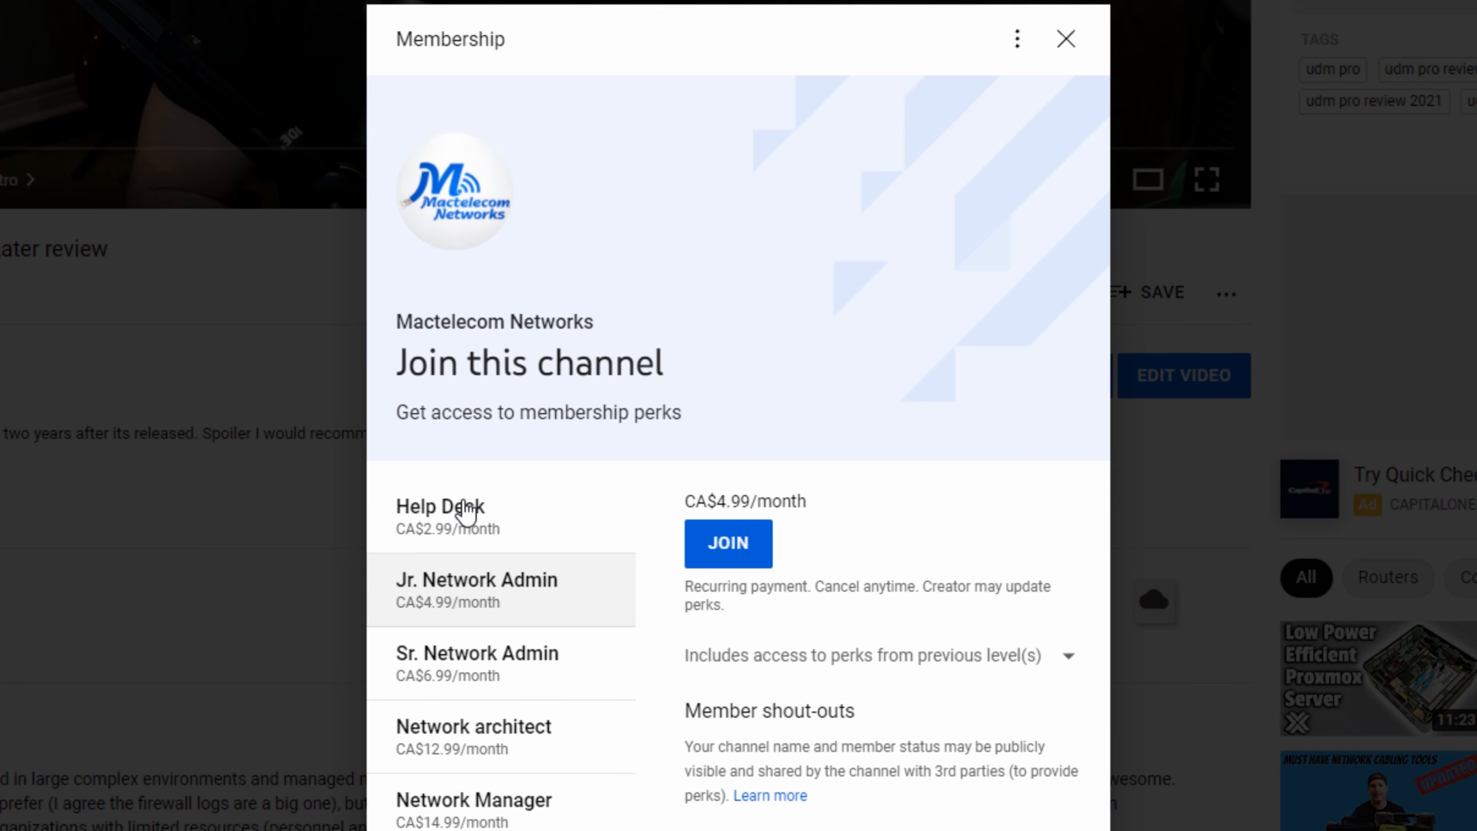
left_click(470, 657)
left_click(467, 739)
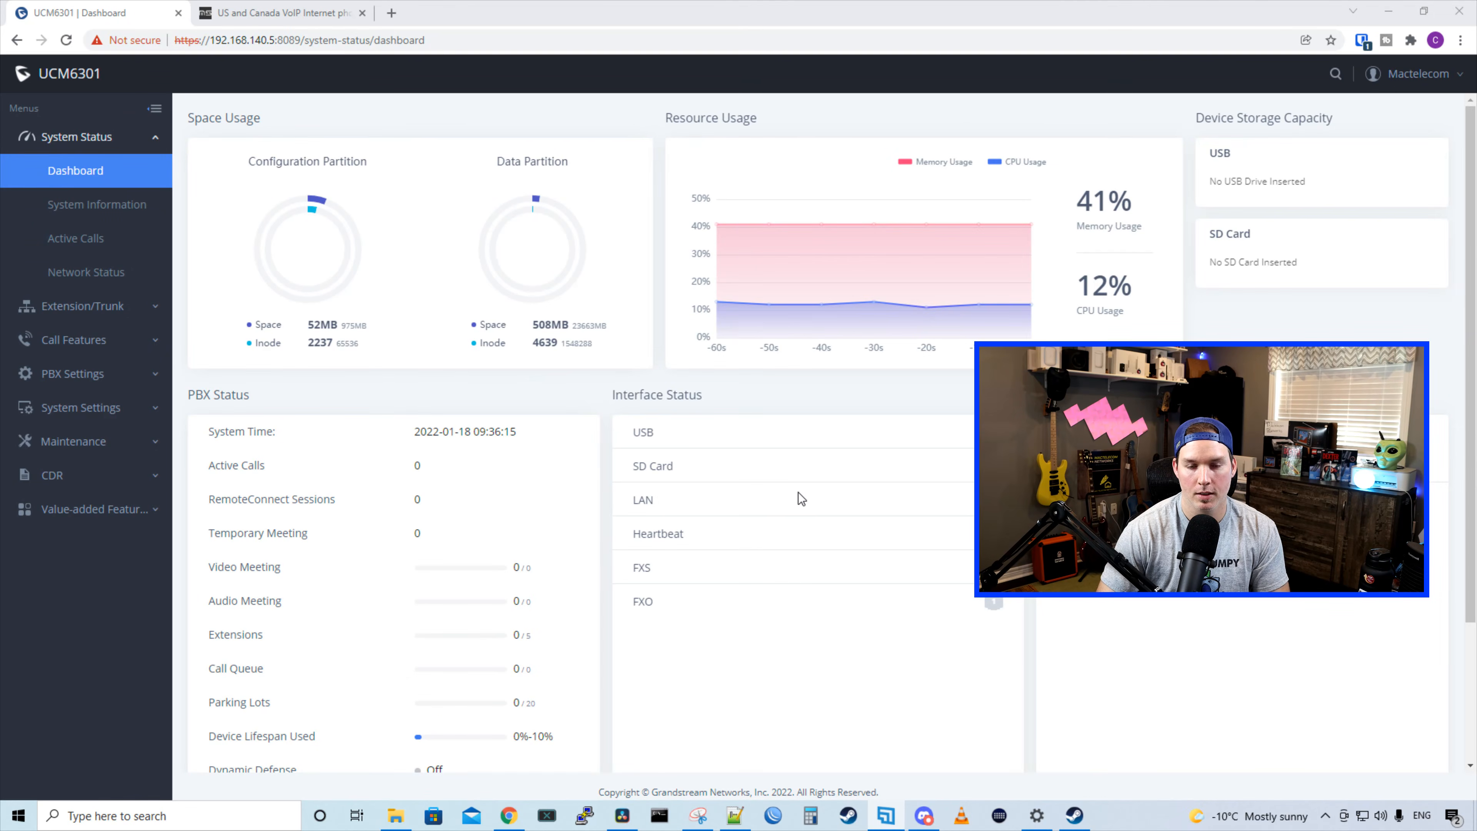
Examine the extensions list and the settings for creating a new SIP extension, leaving the form without saving
left_click(93, 313)
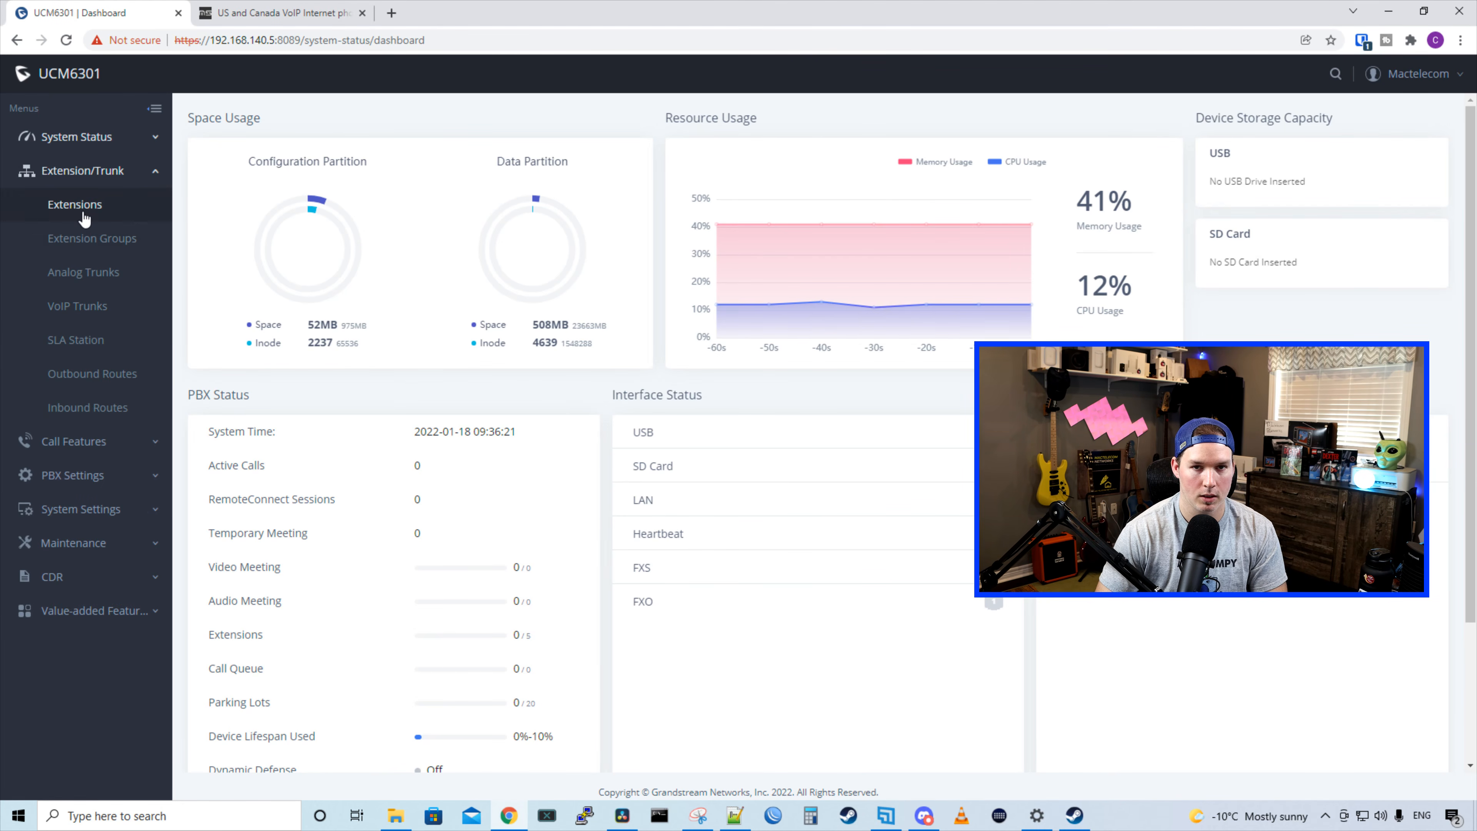
left_click(84, 218)
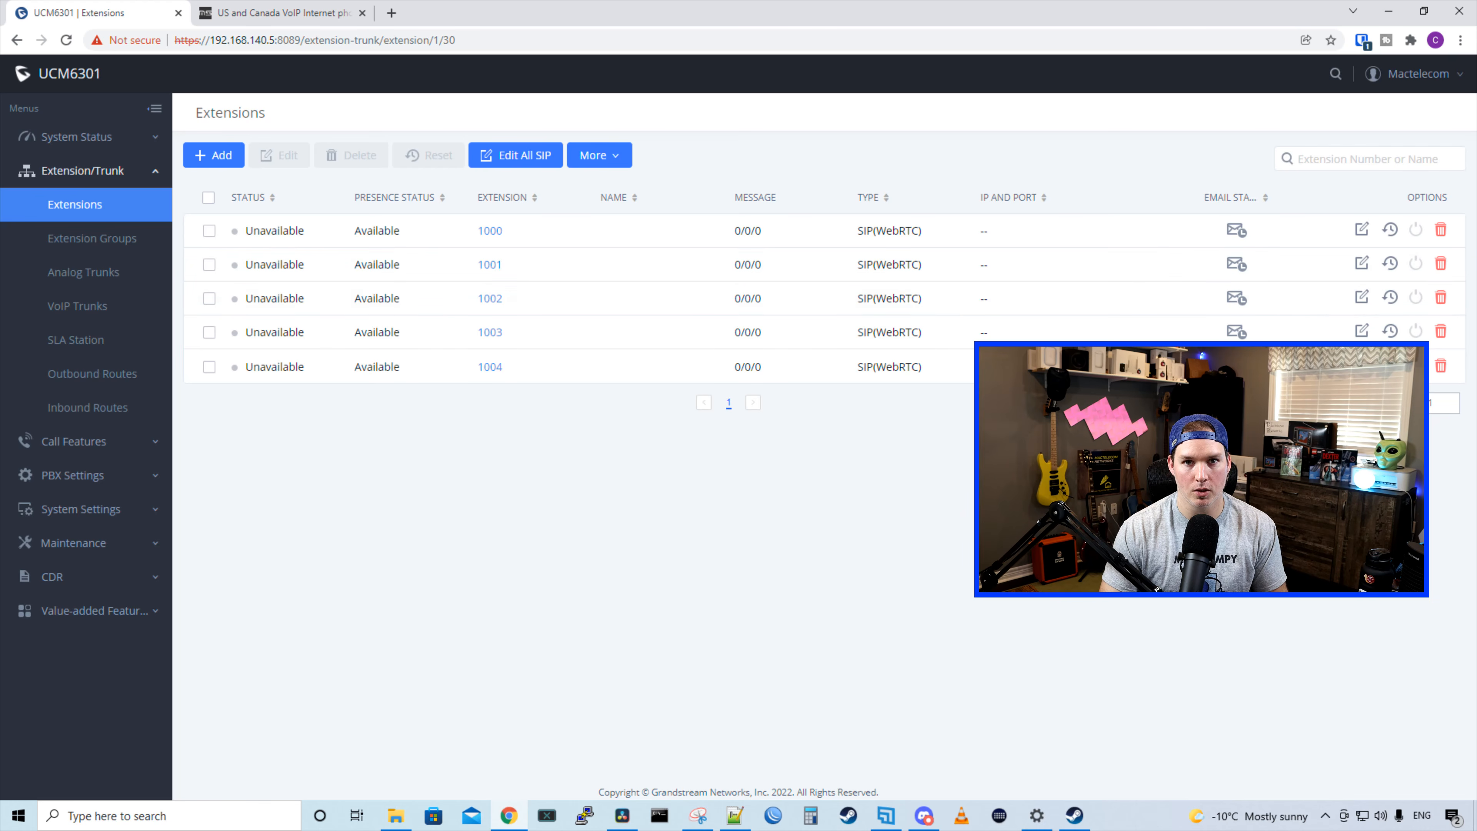
left_click(227, 166)
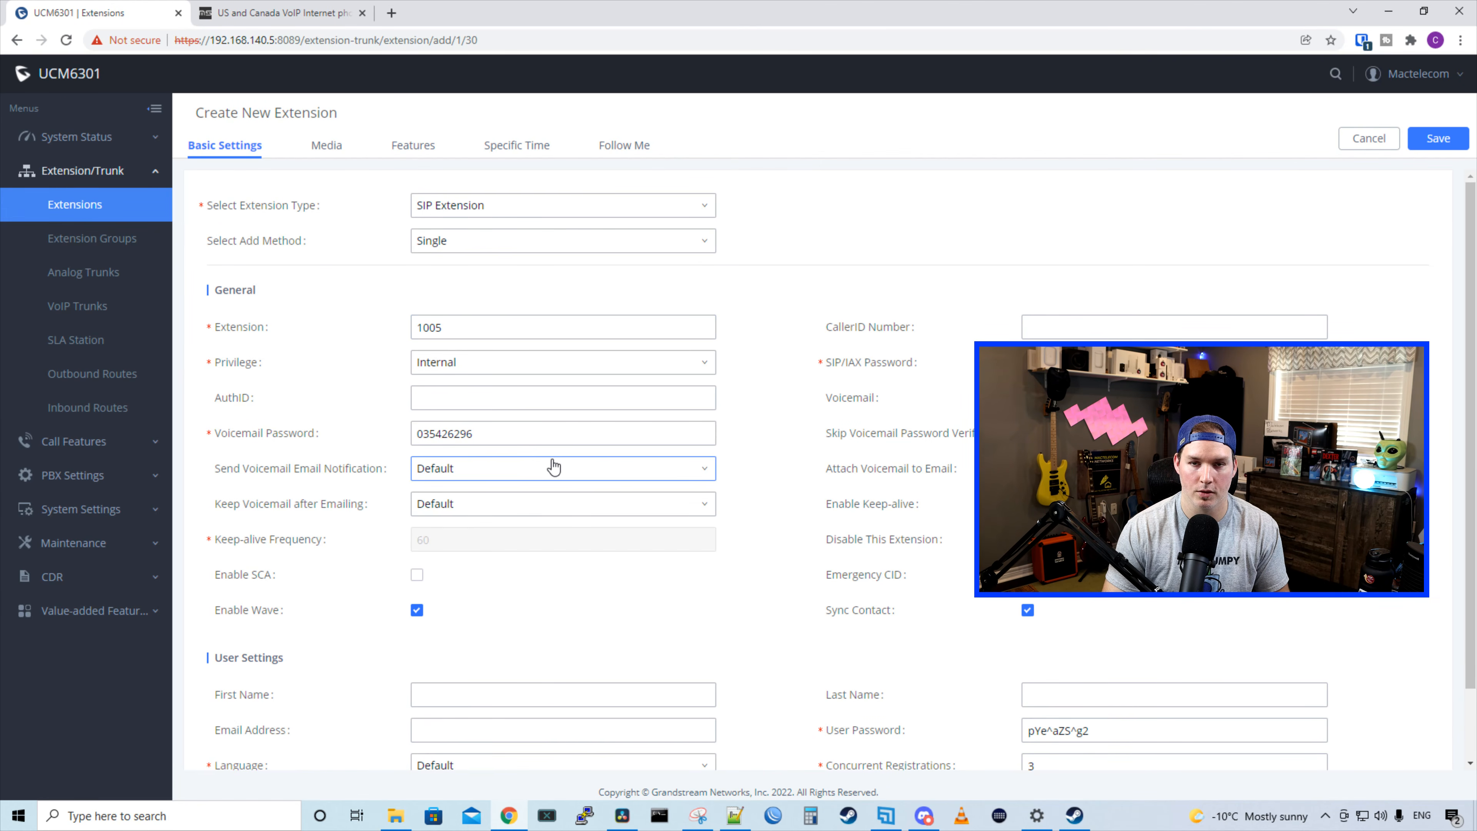
left_click(1352, 143)
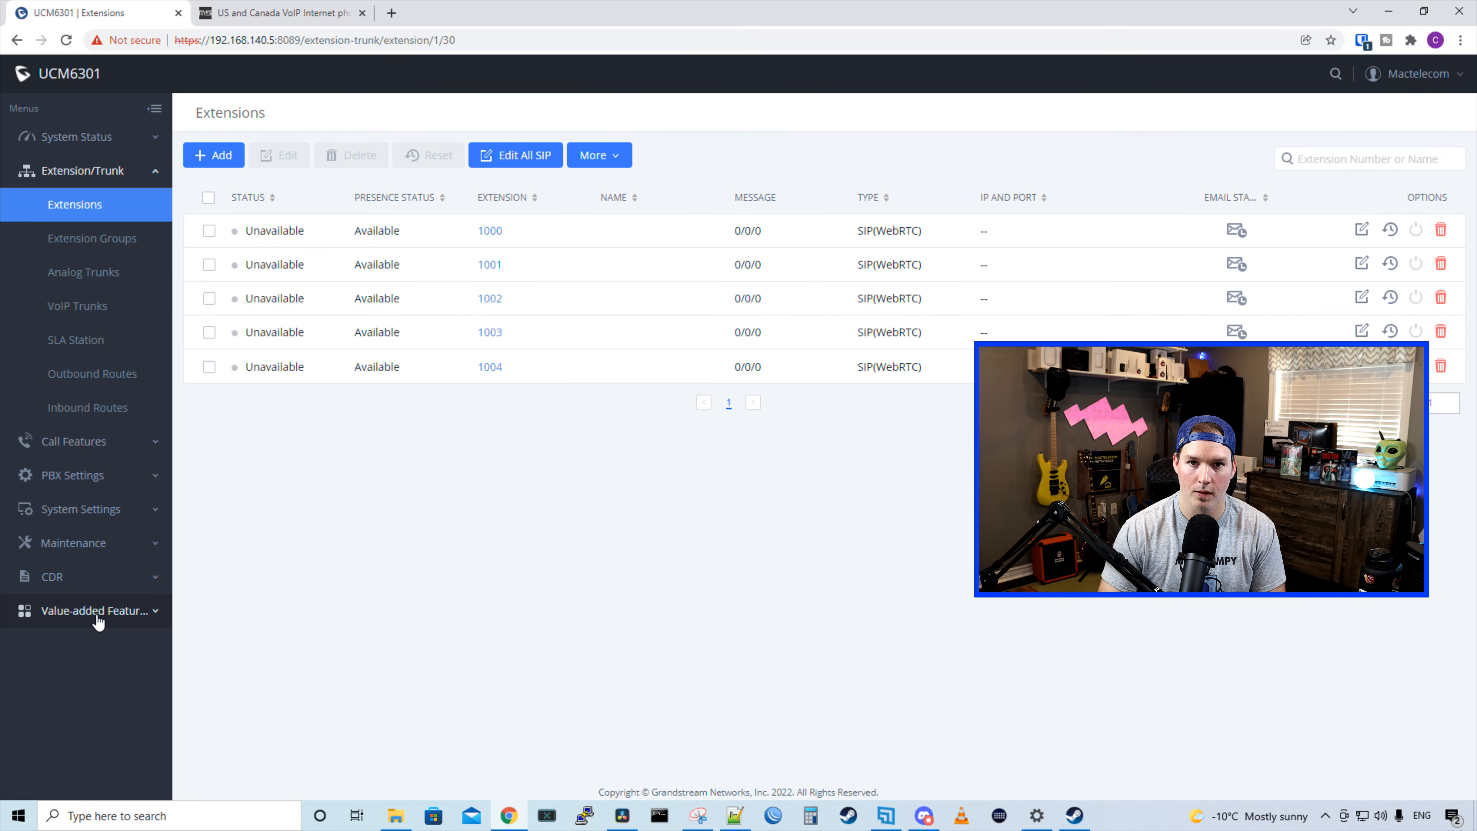
Open the Zero Config device list under the value-added features
left_click(140, 621)
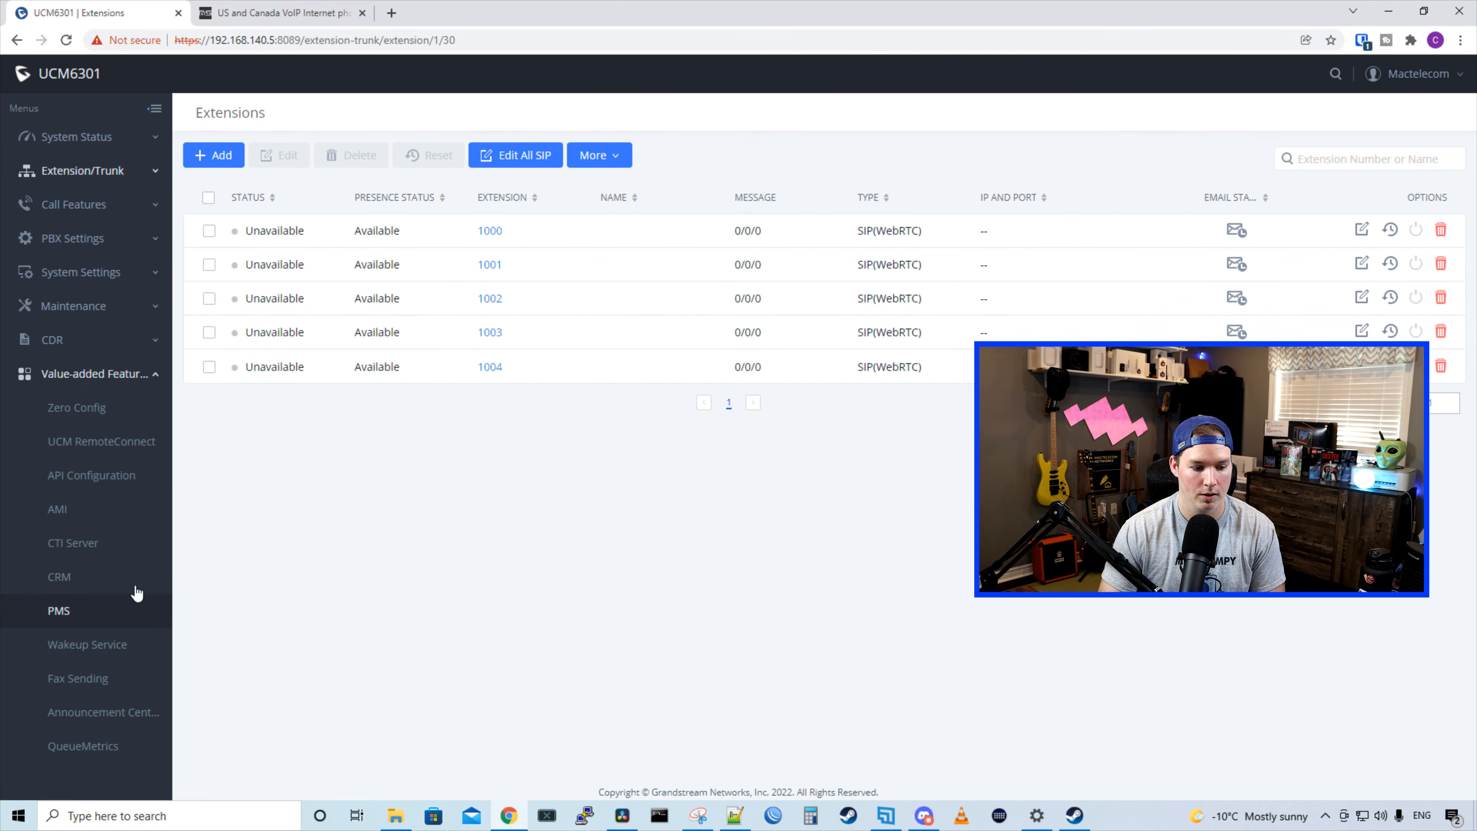
left_click(100, 411)
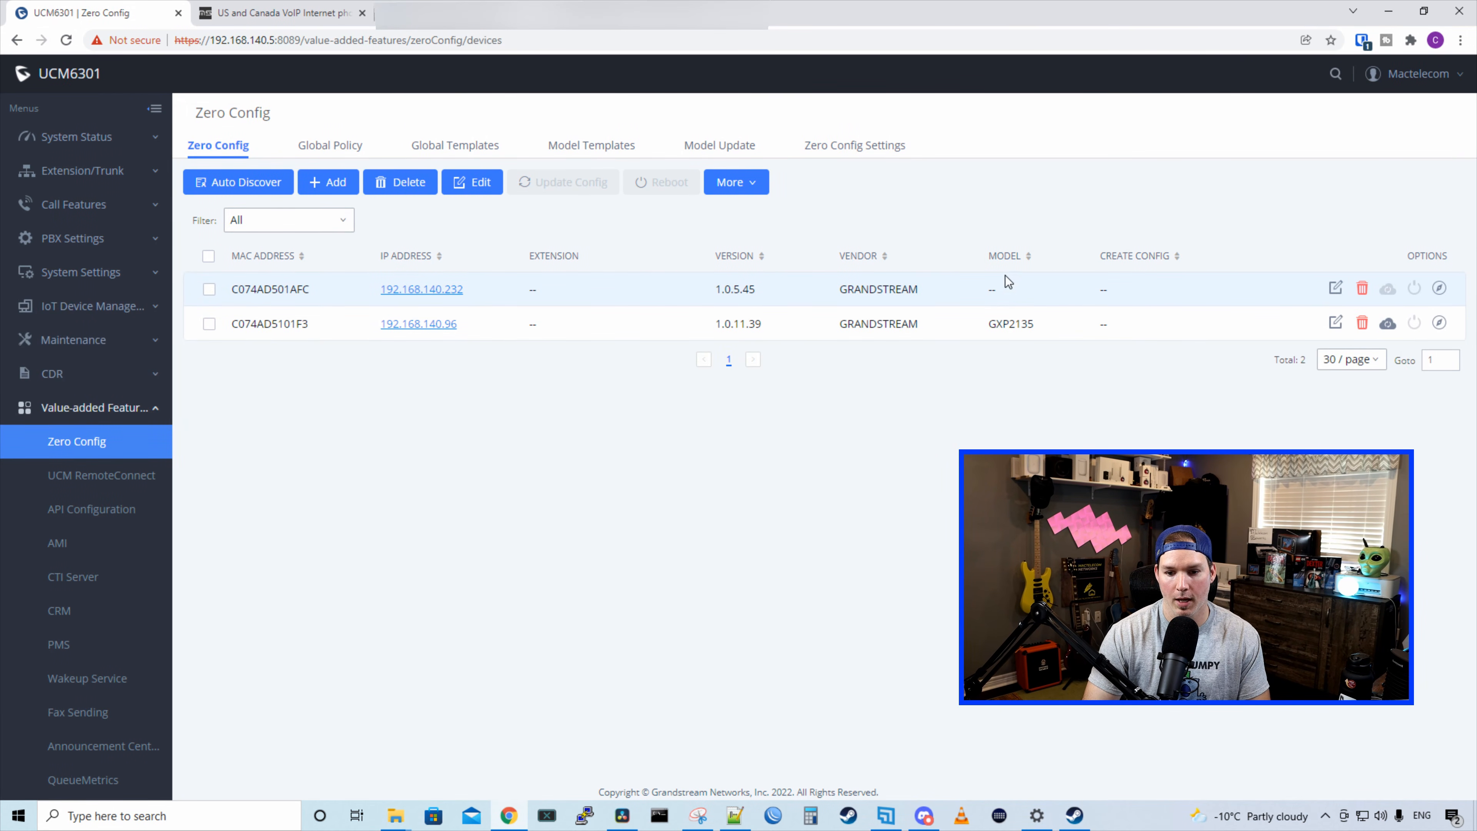
Try to set the model of the device at 192.168.140.232 to grp2613 and return to the Zero Config device list
left_click(1335, 291)
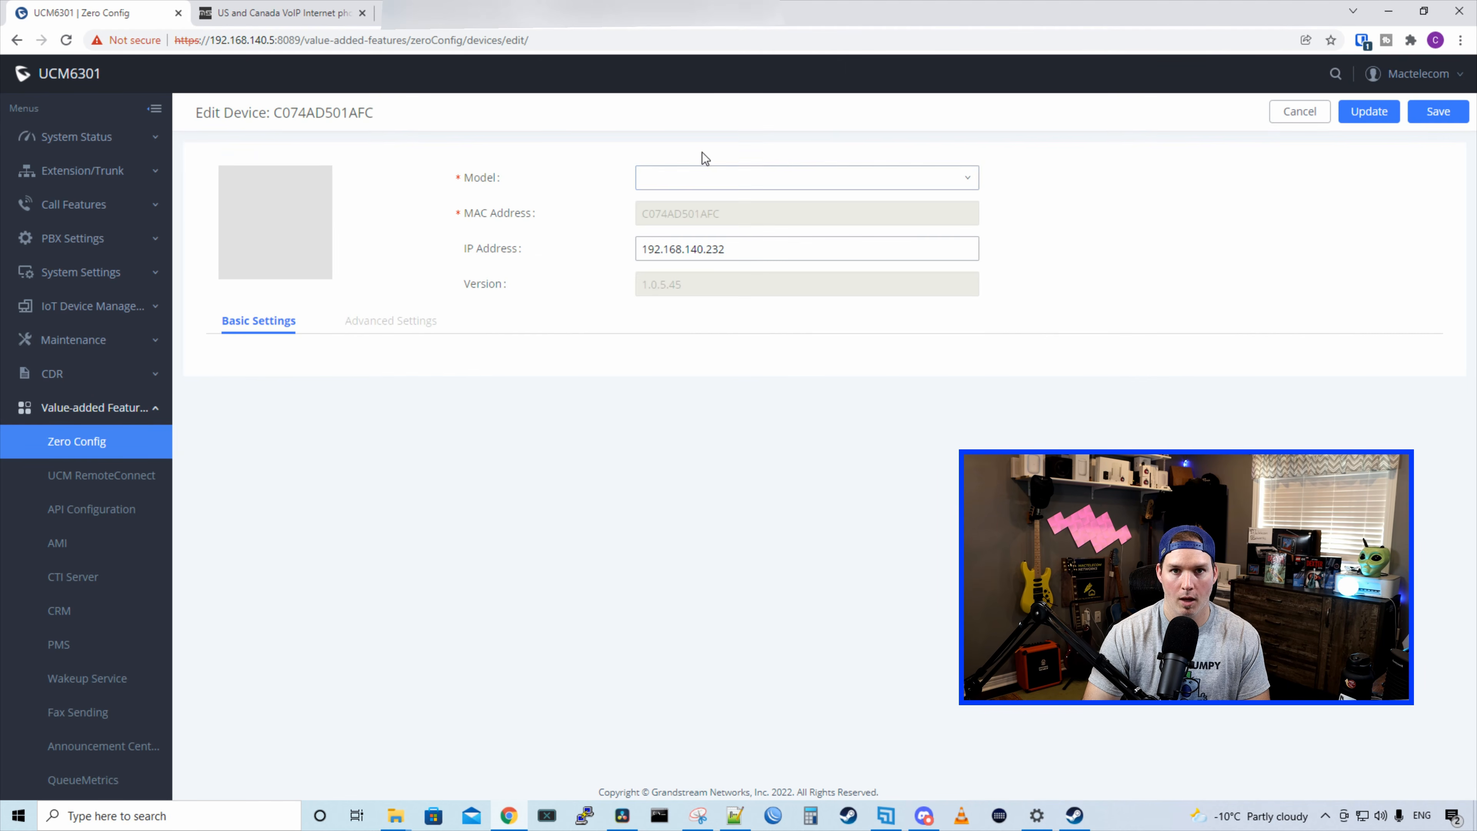
left_click(698, 173)
type("grp")
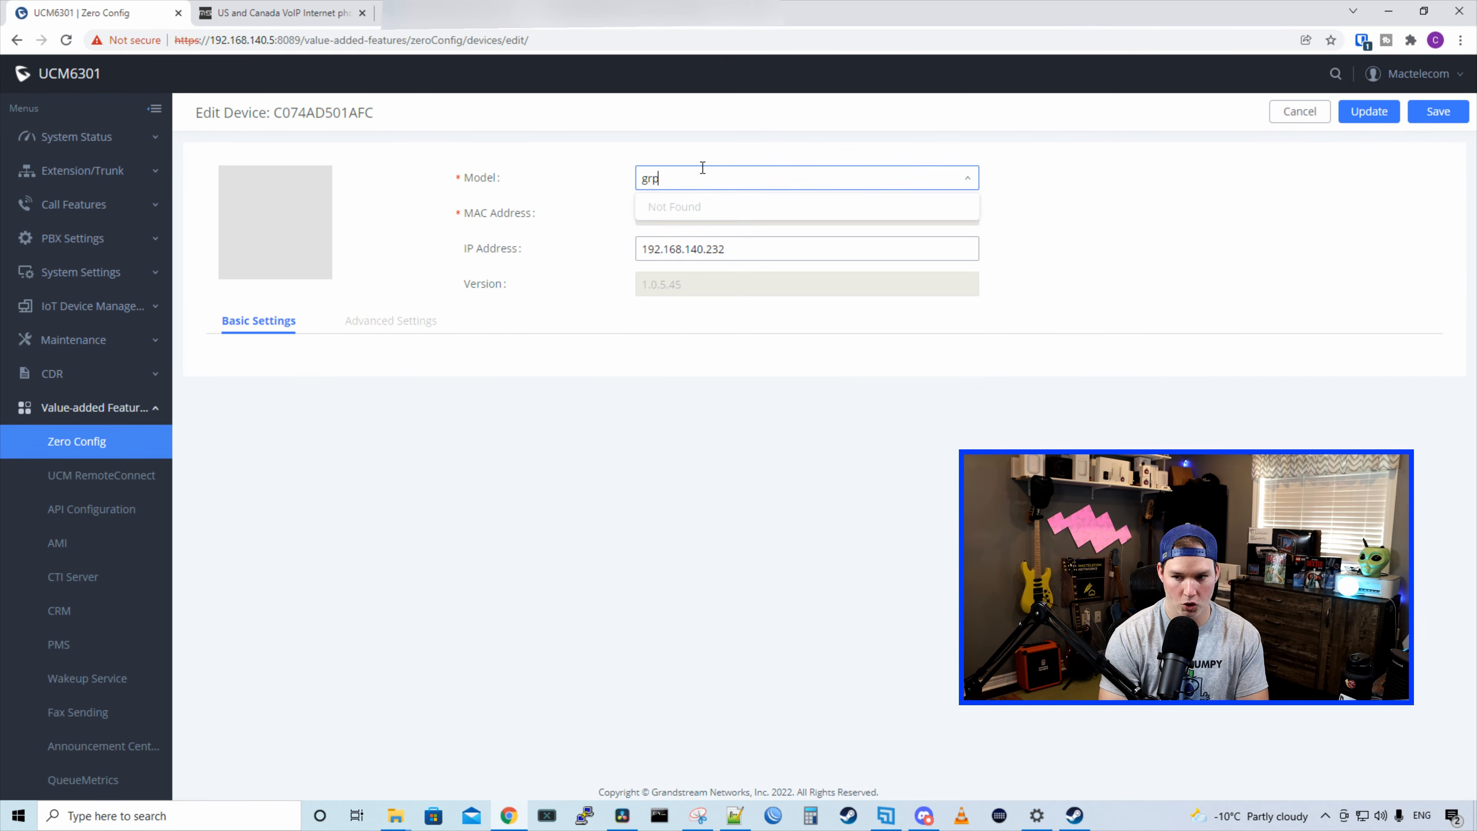
type("2613")
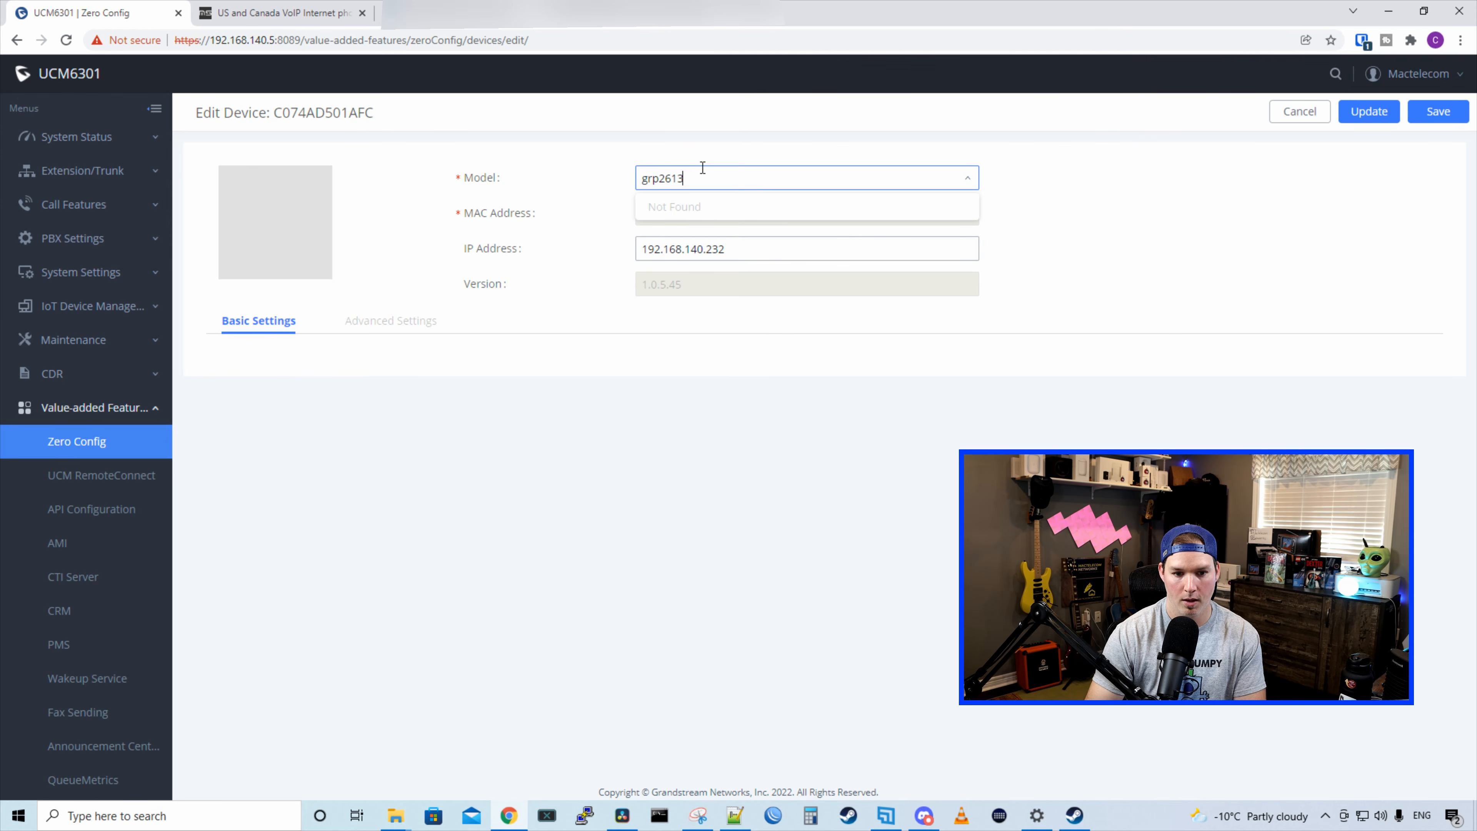
left_click(77, 453)
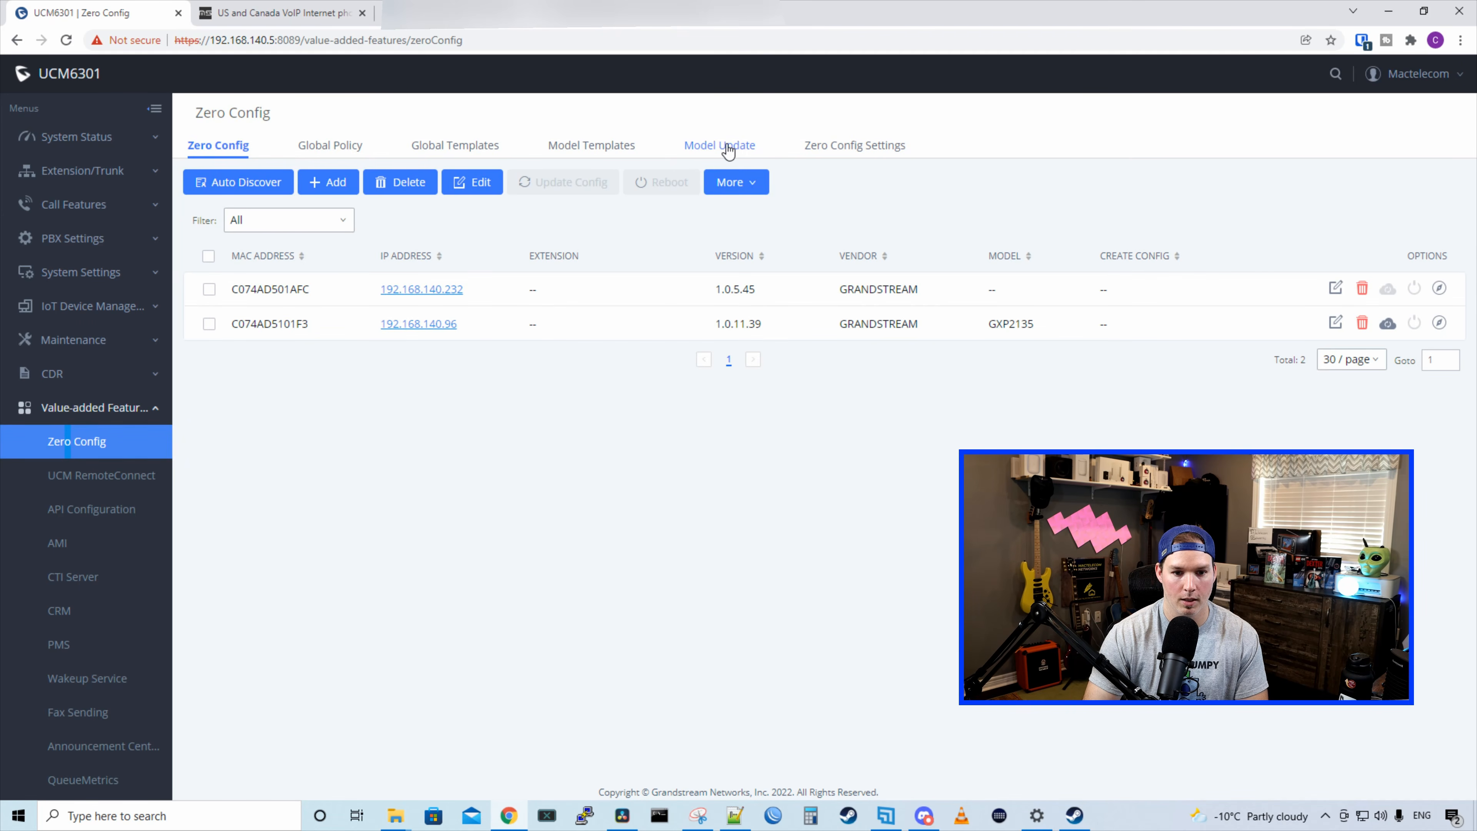
Show 40 model template packages per page in Model Update, find GRP2613 and download its package
left_click(720, 145)
scroll(606, 675, "down", 5)
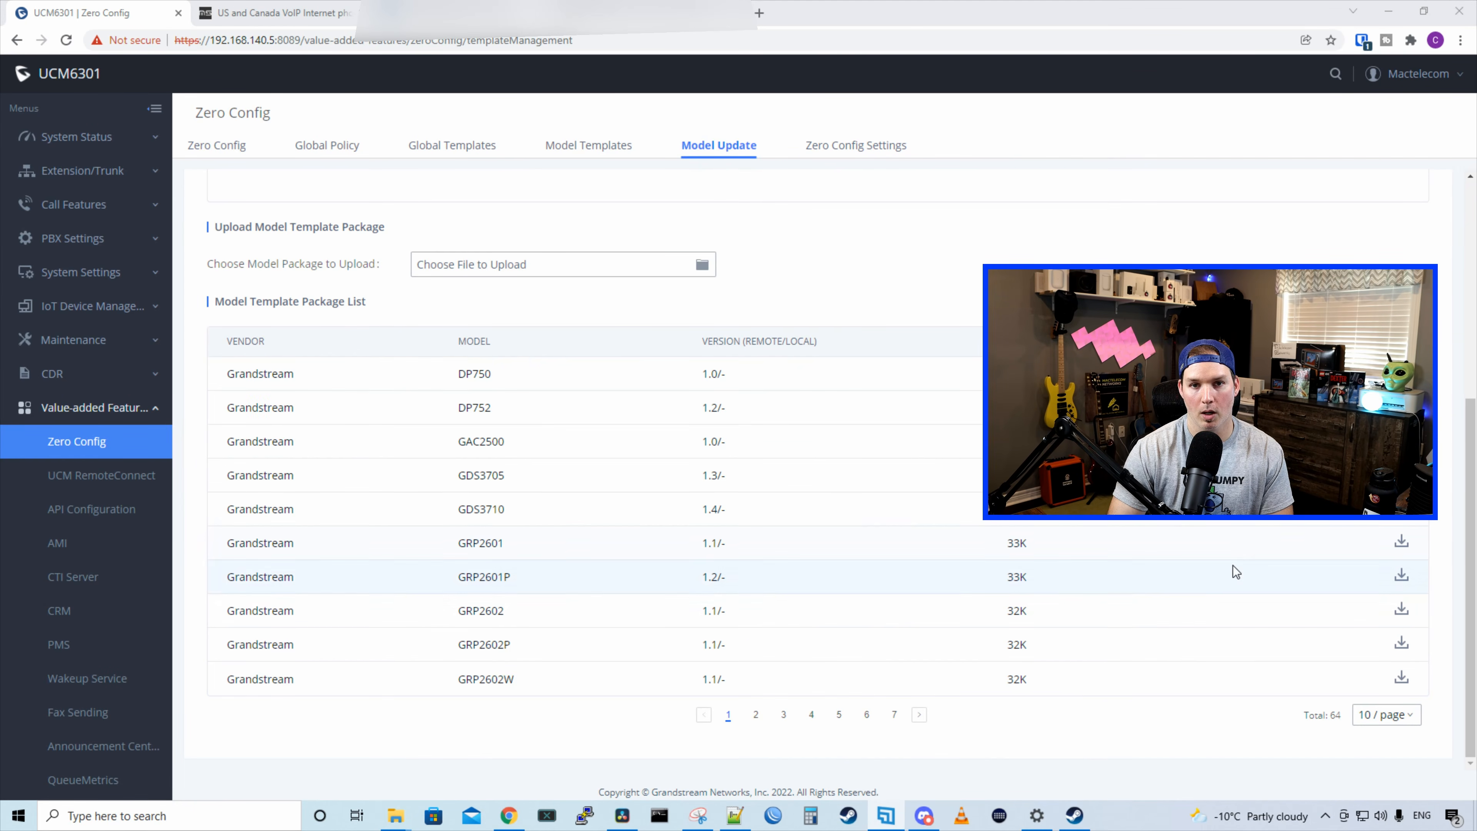
left_click(1387, 716)
left_click(1389, 688)
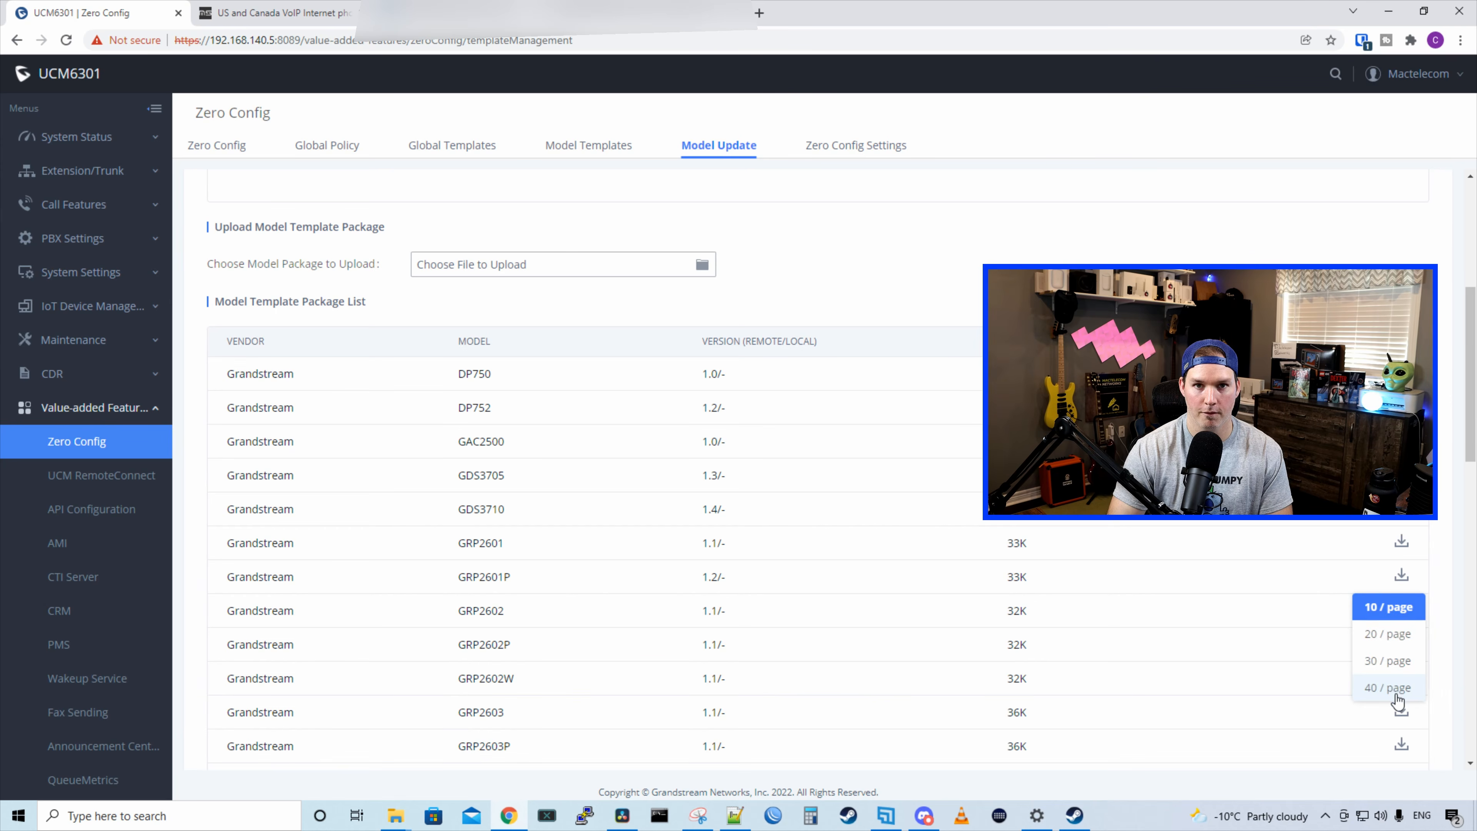
key("ctrl+f")
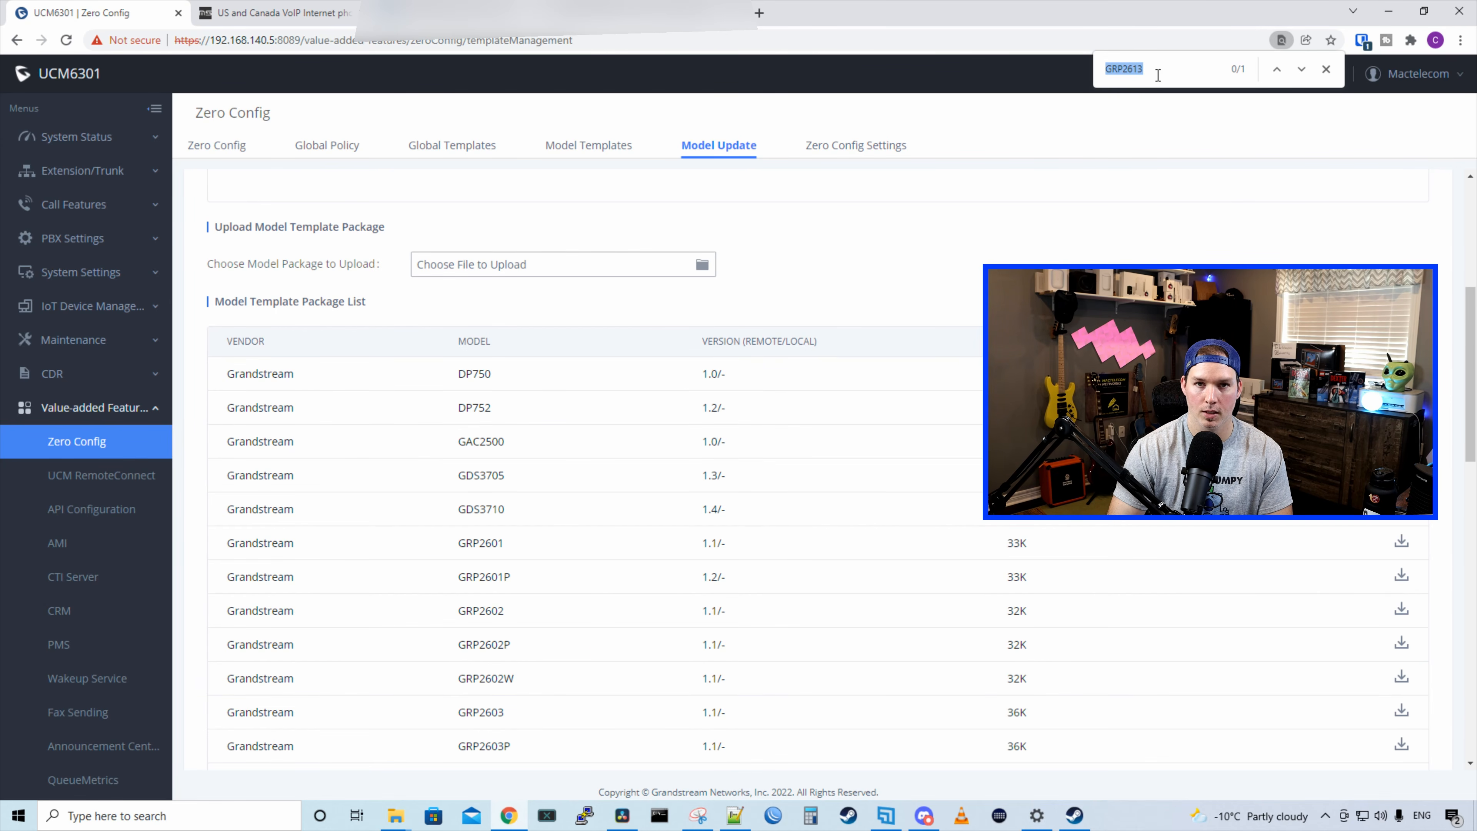
left_click(1275, 70)
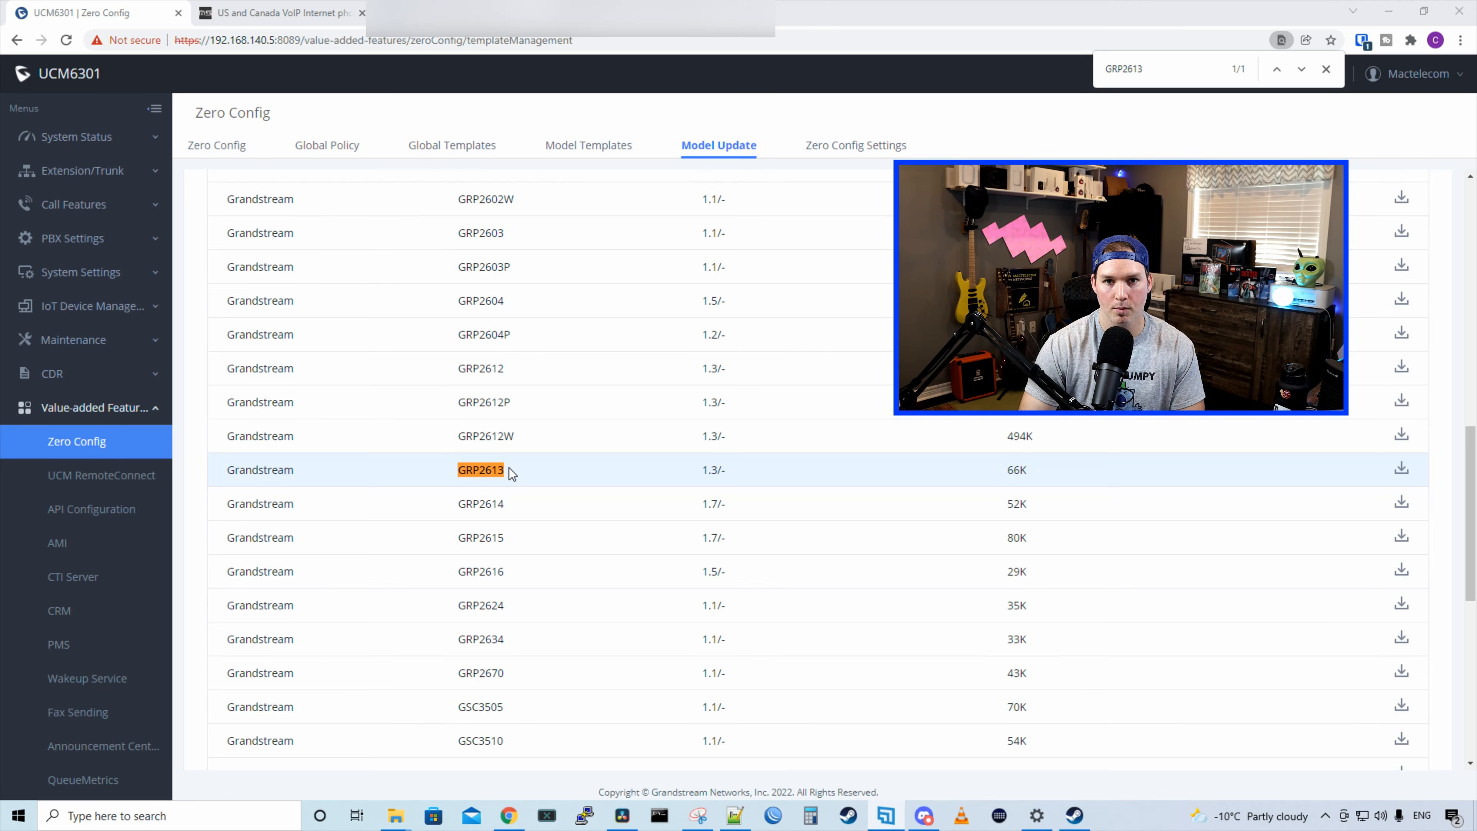
left_click(1401, 472)
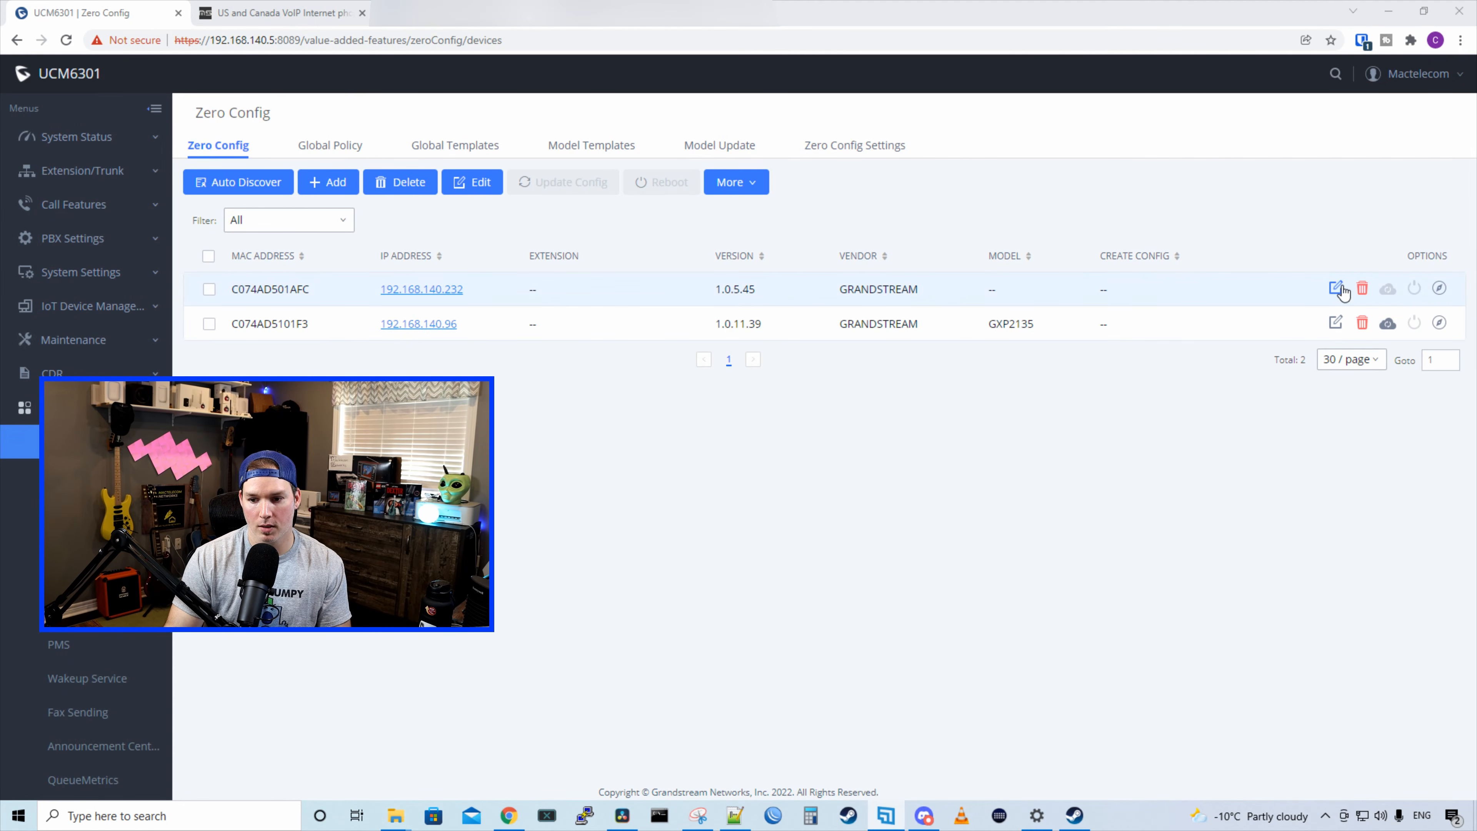
Edit the device at 192.168.140.232 and set its model to GRANDSTREAM GRP2613
left_click(1337, 289)
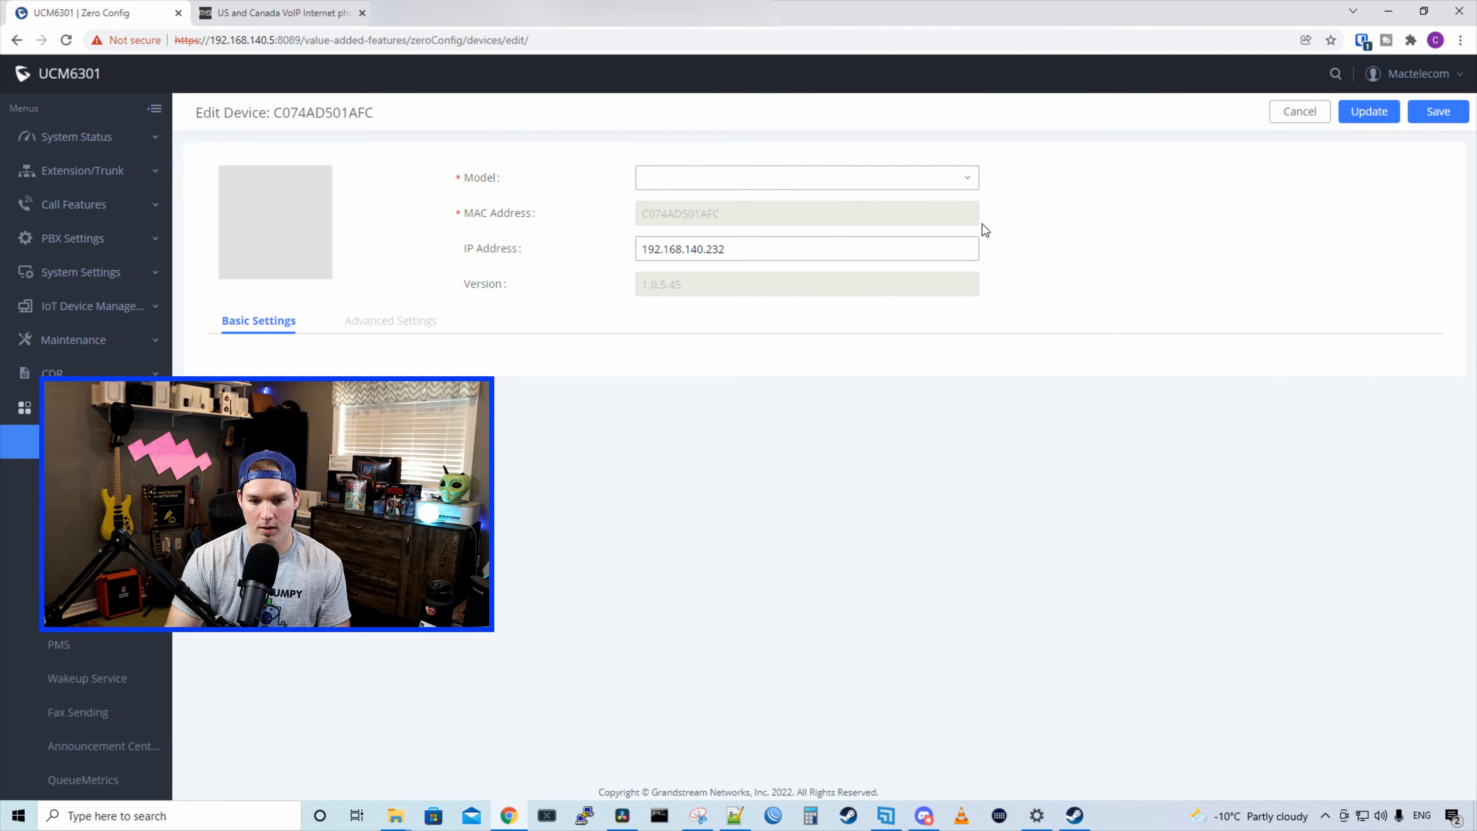
left_click(773, 182)
type("2613")
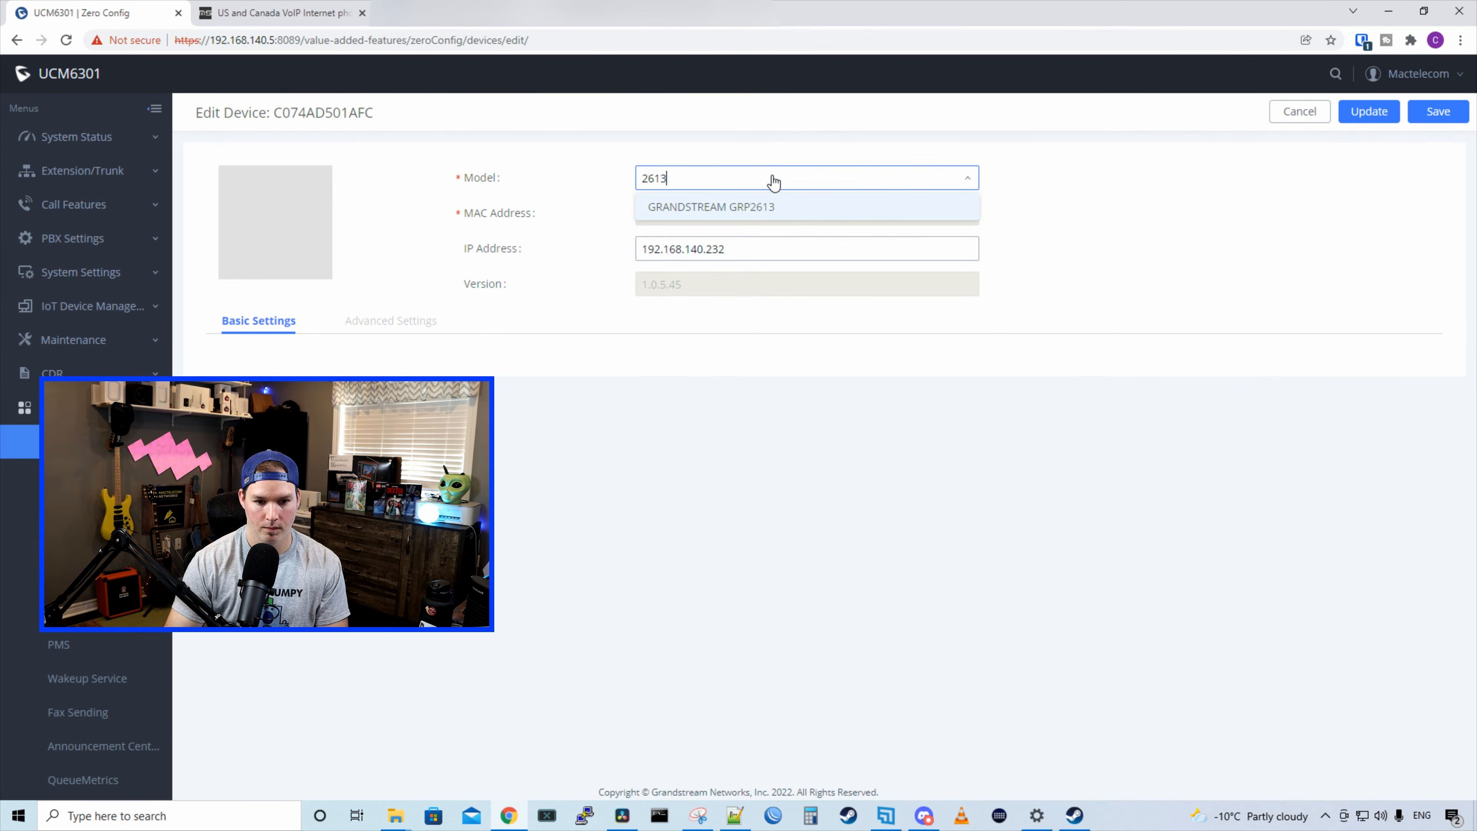
left_click(686, 211)
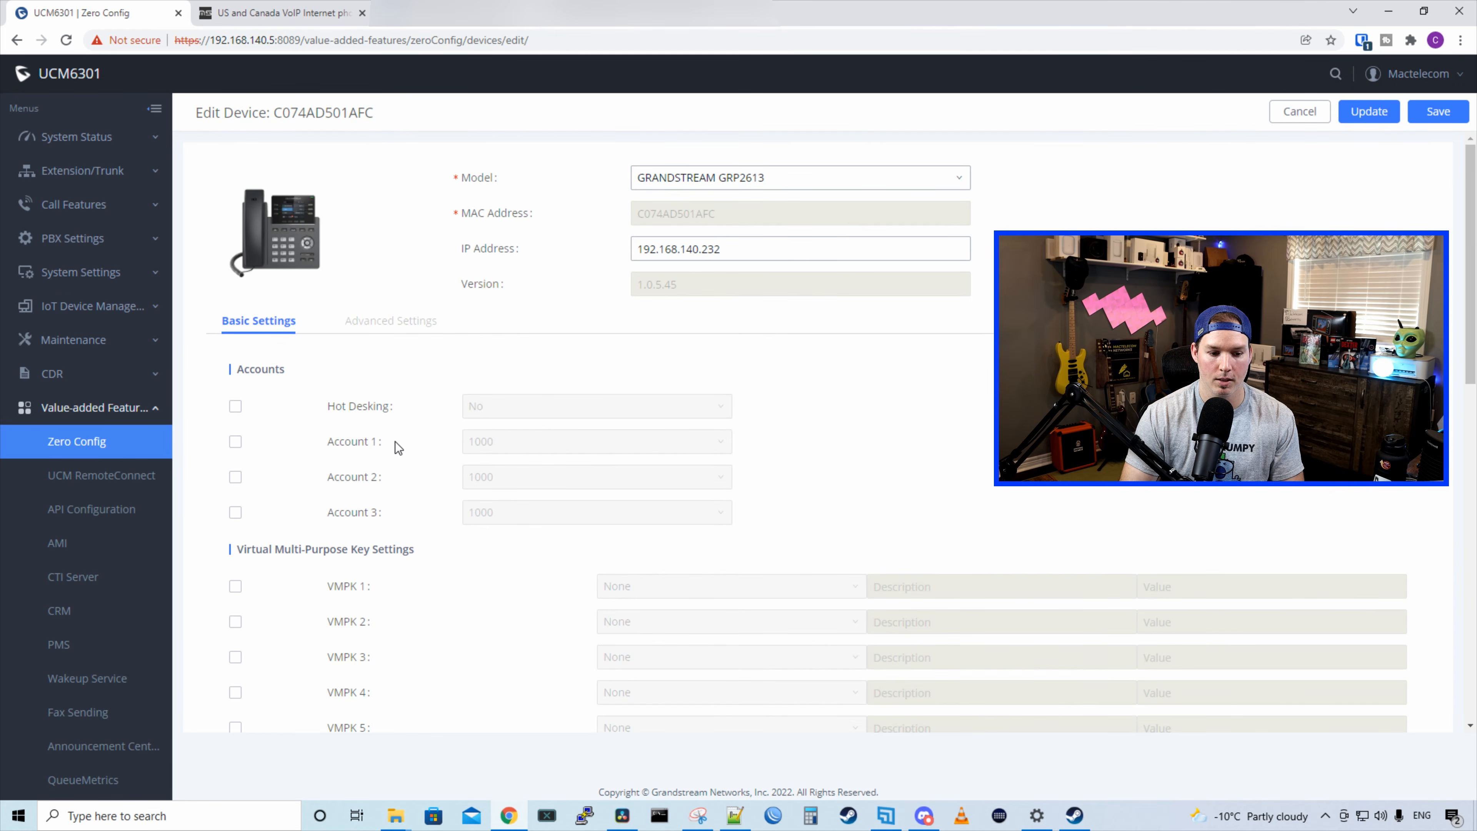
Enable Account 1 with extension 1000 on the GRP2613, save the device and send it the updated configuration
scroll(398, 487, "down", 3)
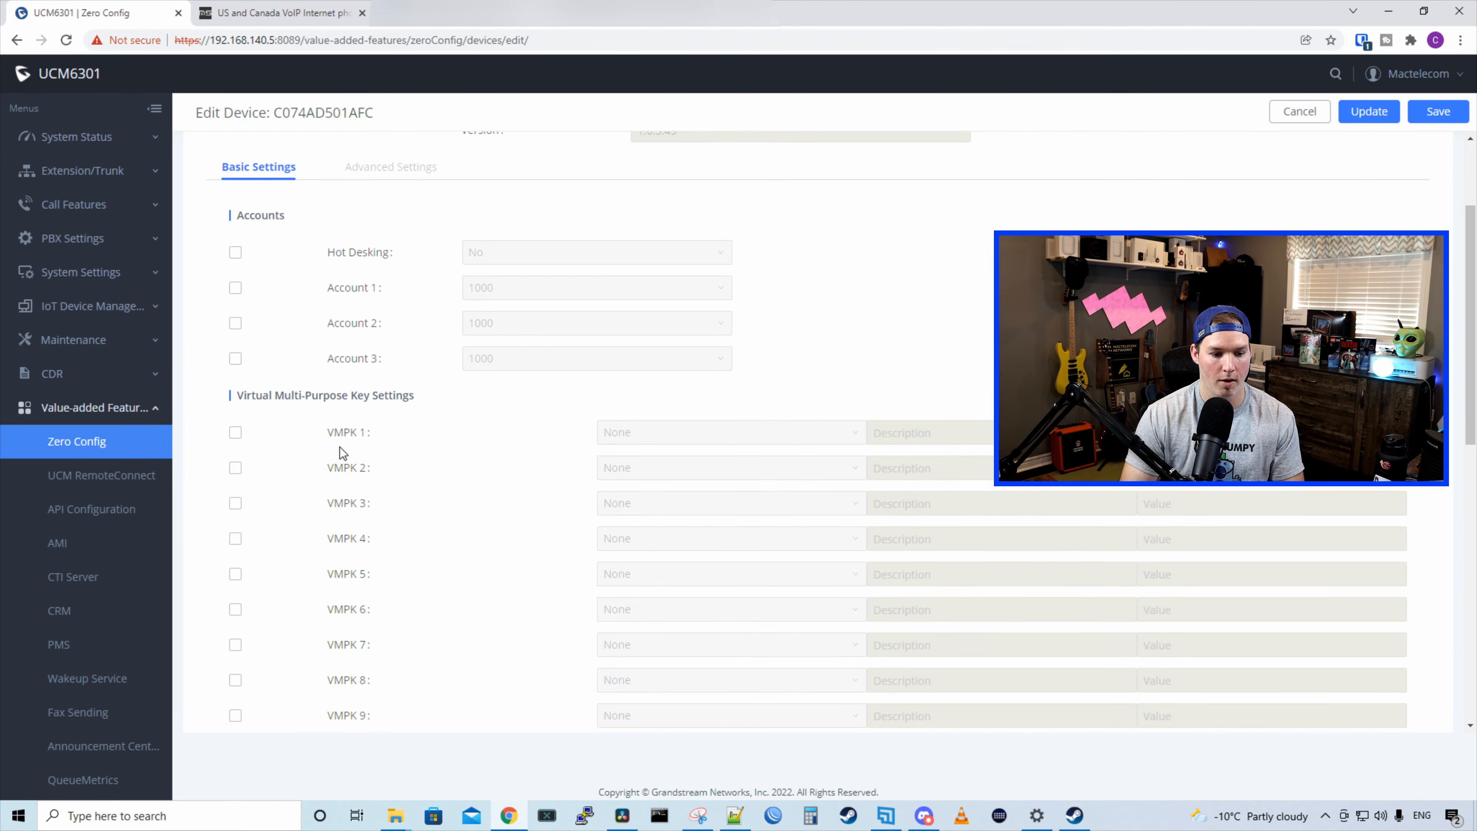
scroll(367, 600, "down", 12)
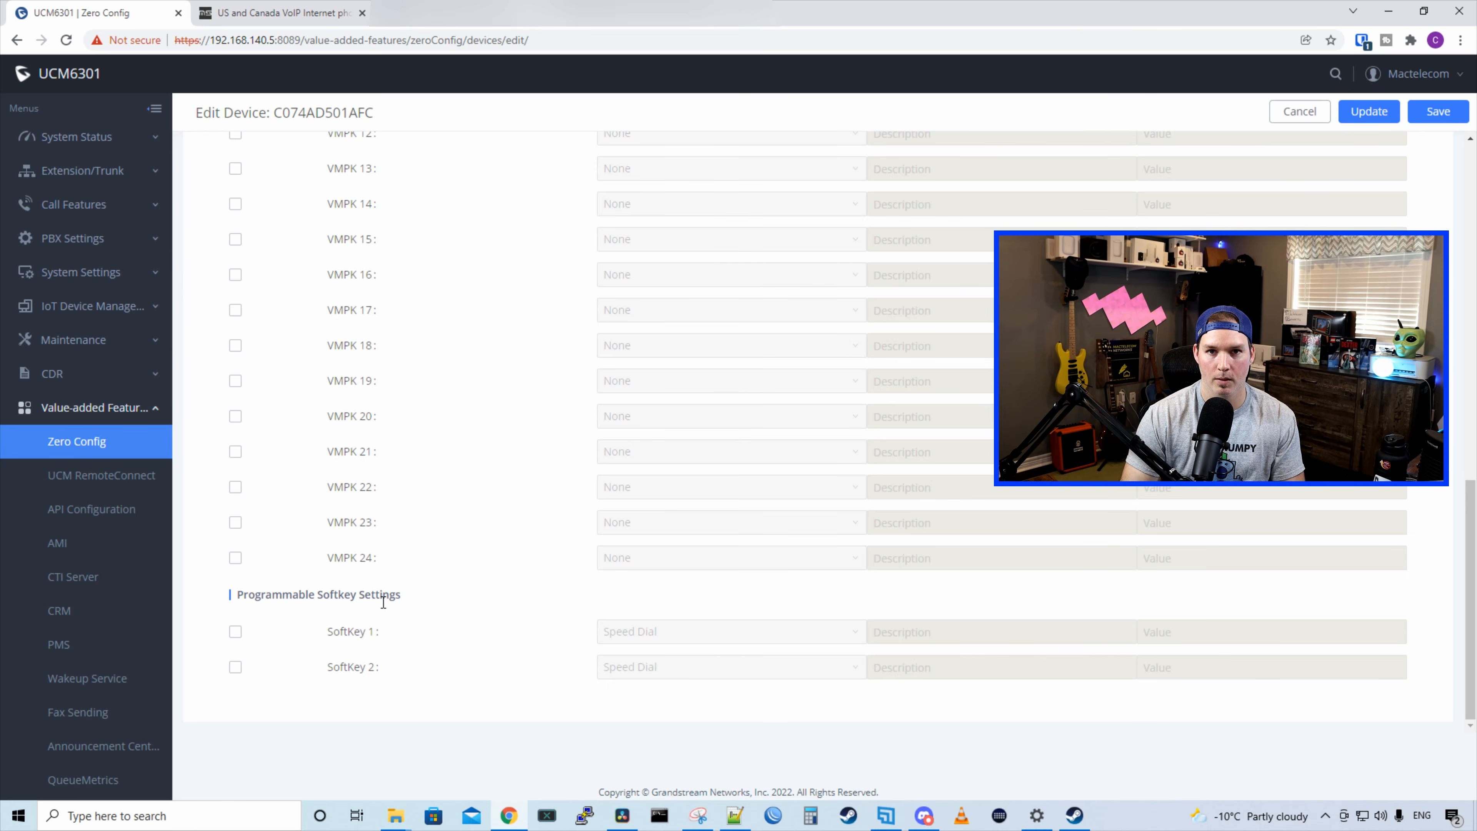
scroll(464, 608, "up", 10)
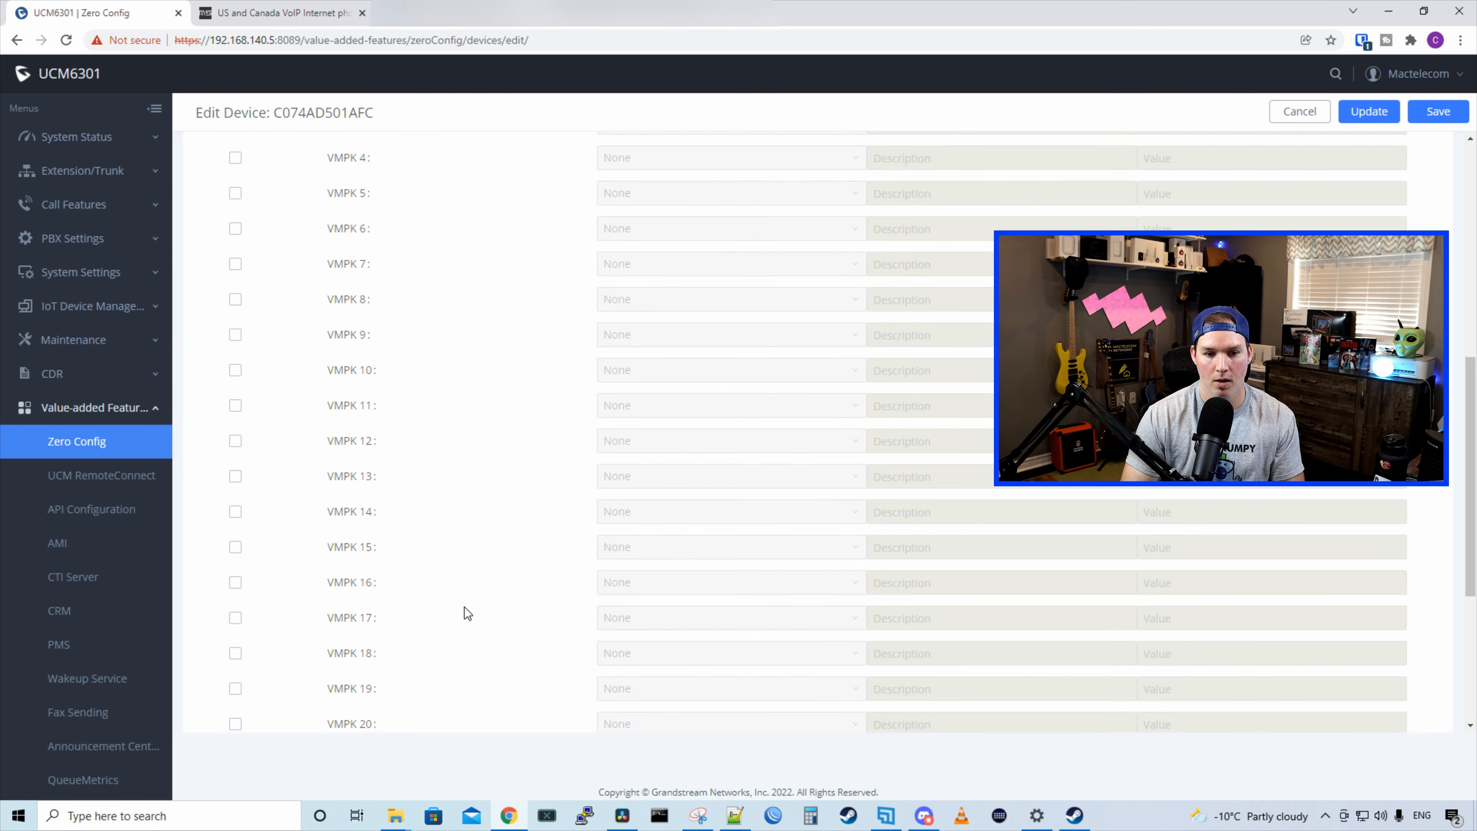
scroll(465, 607, "up", 6)
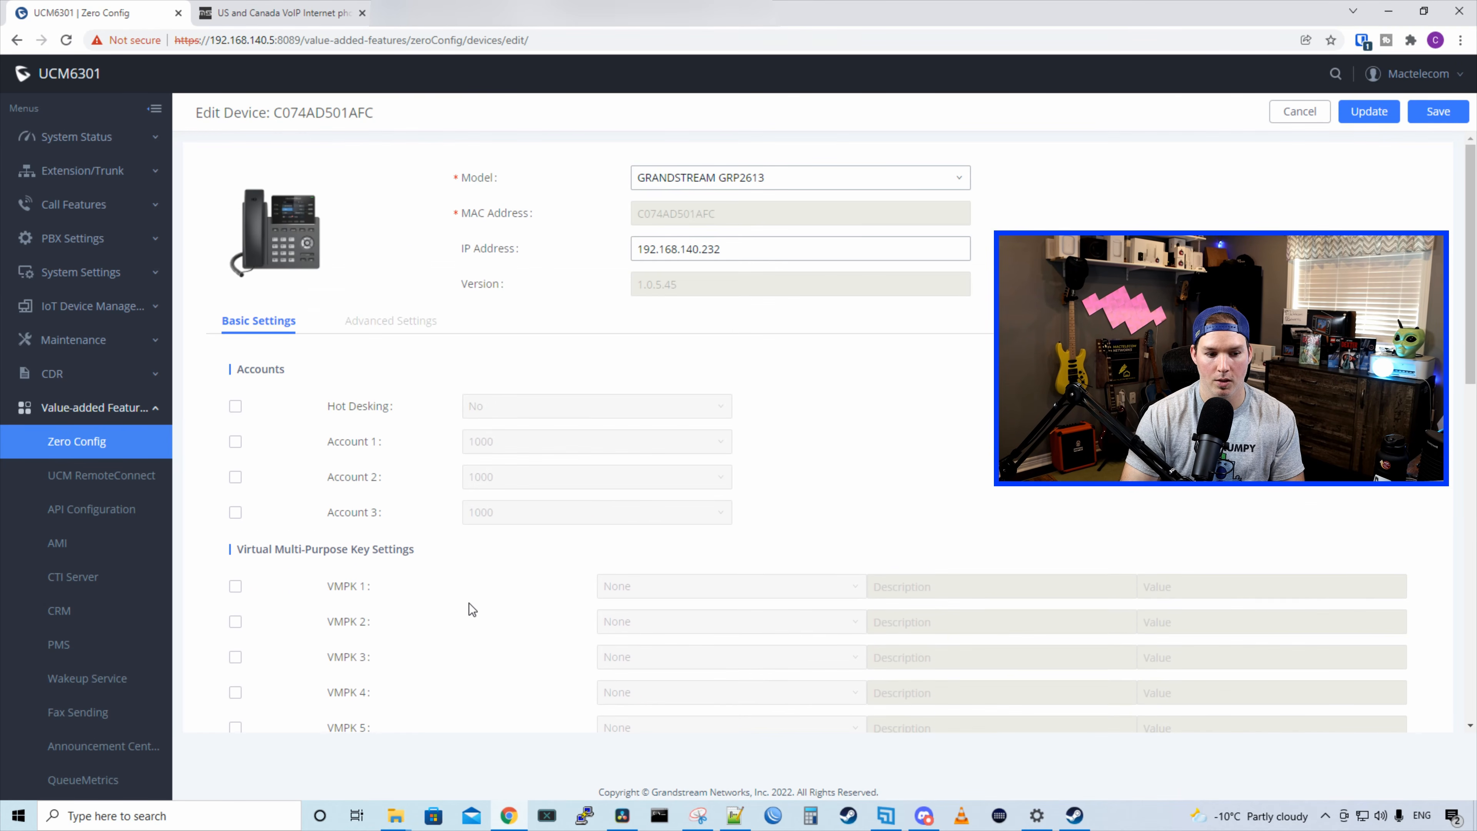
left_click(235, 441)
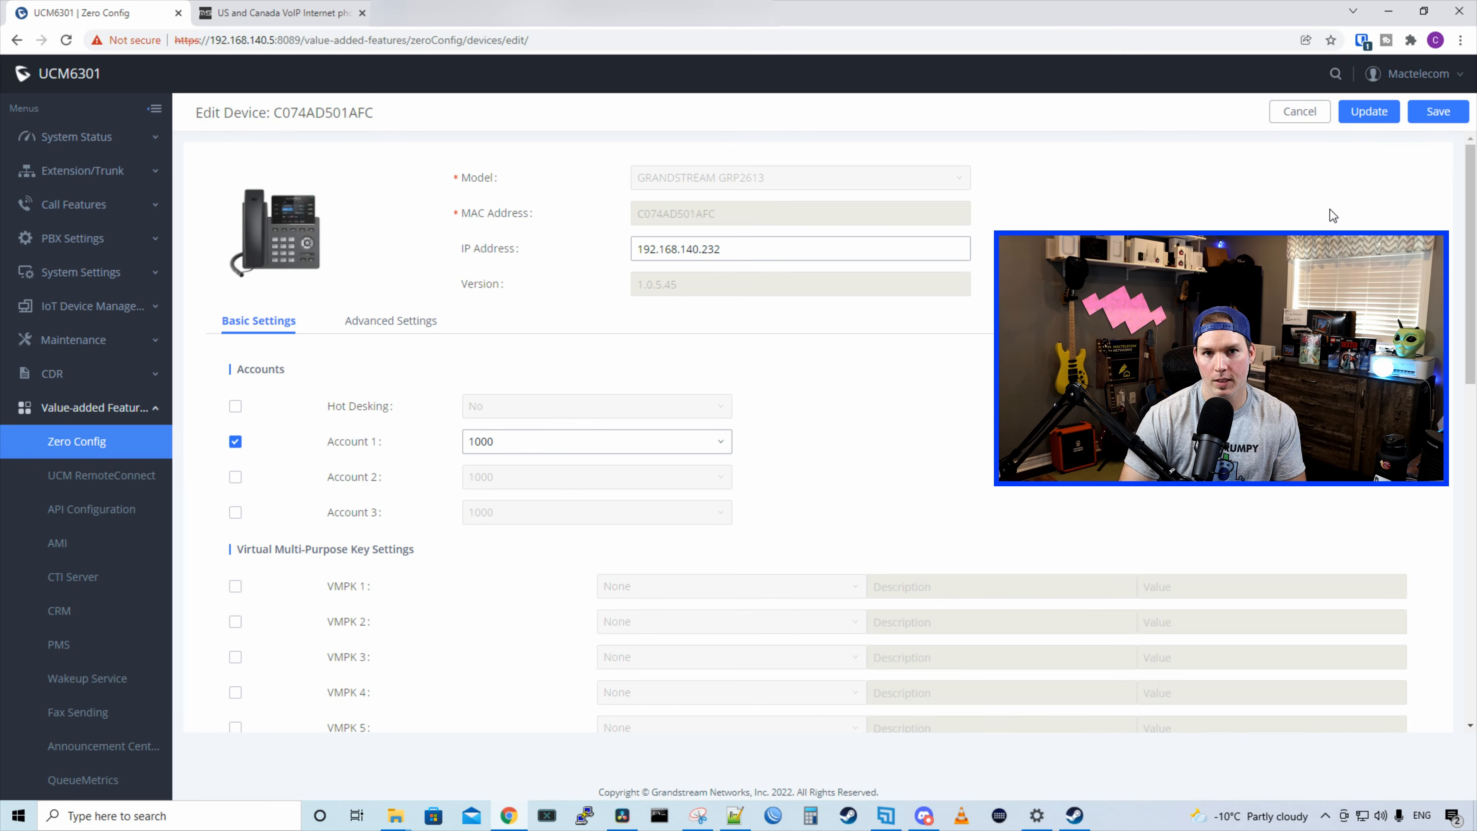
left_click(1438, 111)
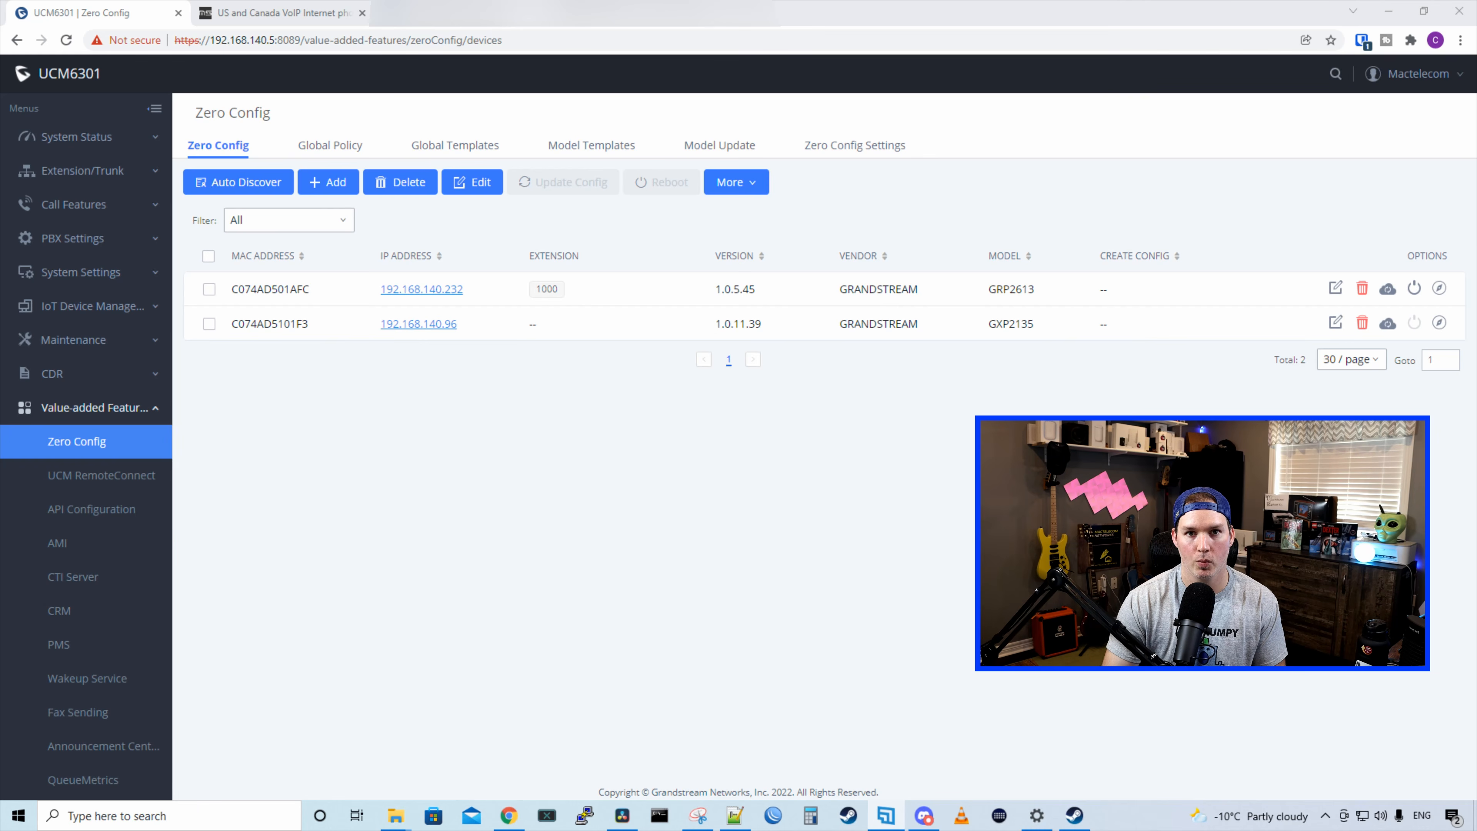
left_click(1388, 288)
left_click(771, 273)
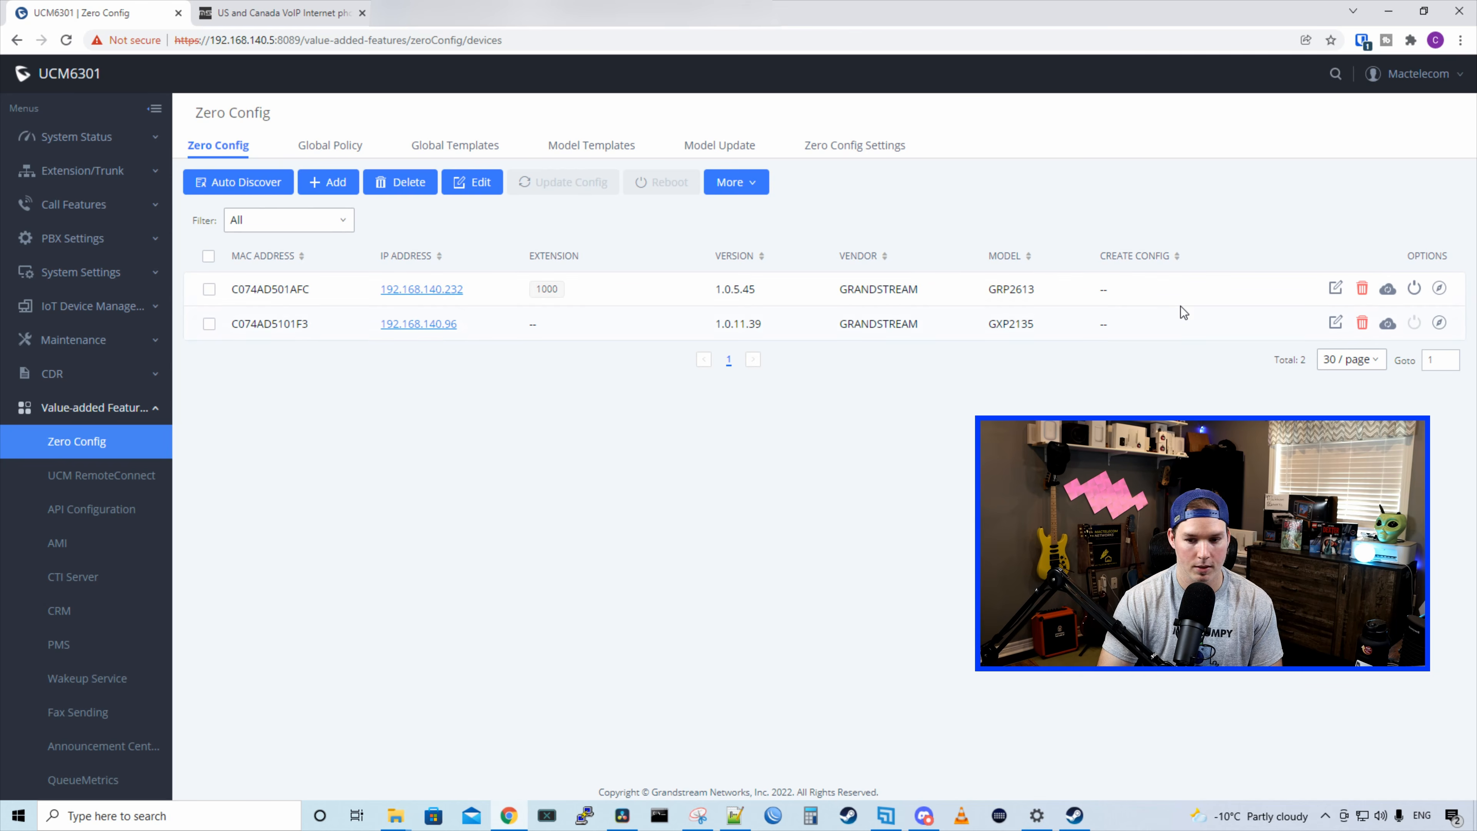
Enable Account 1 with extension 1001 on the GXP2135, save the device and send it the updated configuration
left_click(1336, 324)
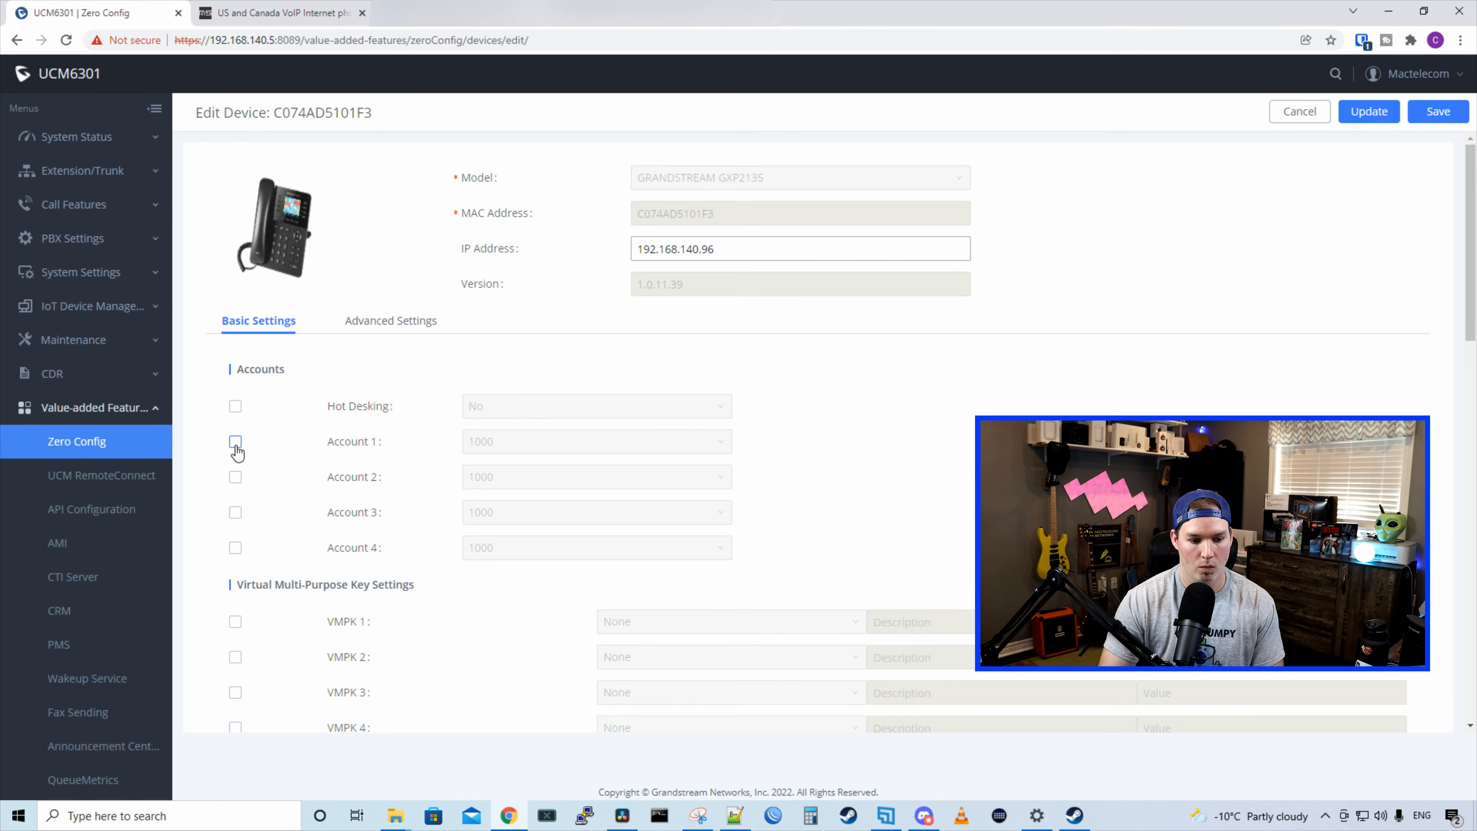
left_click(235, 443)
left_click(494, 450)
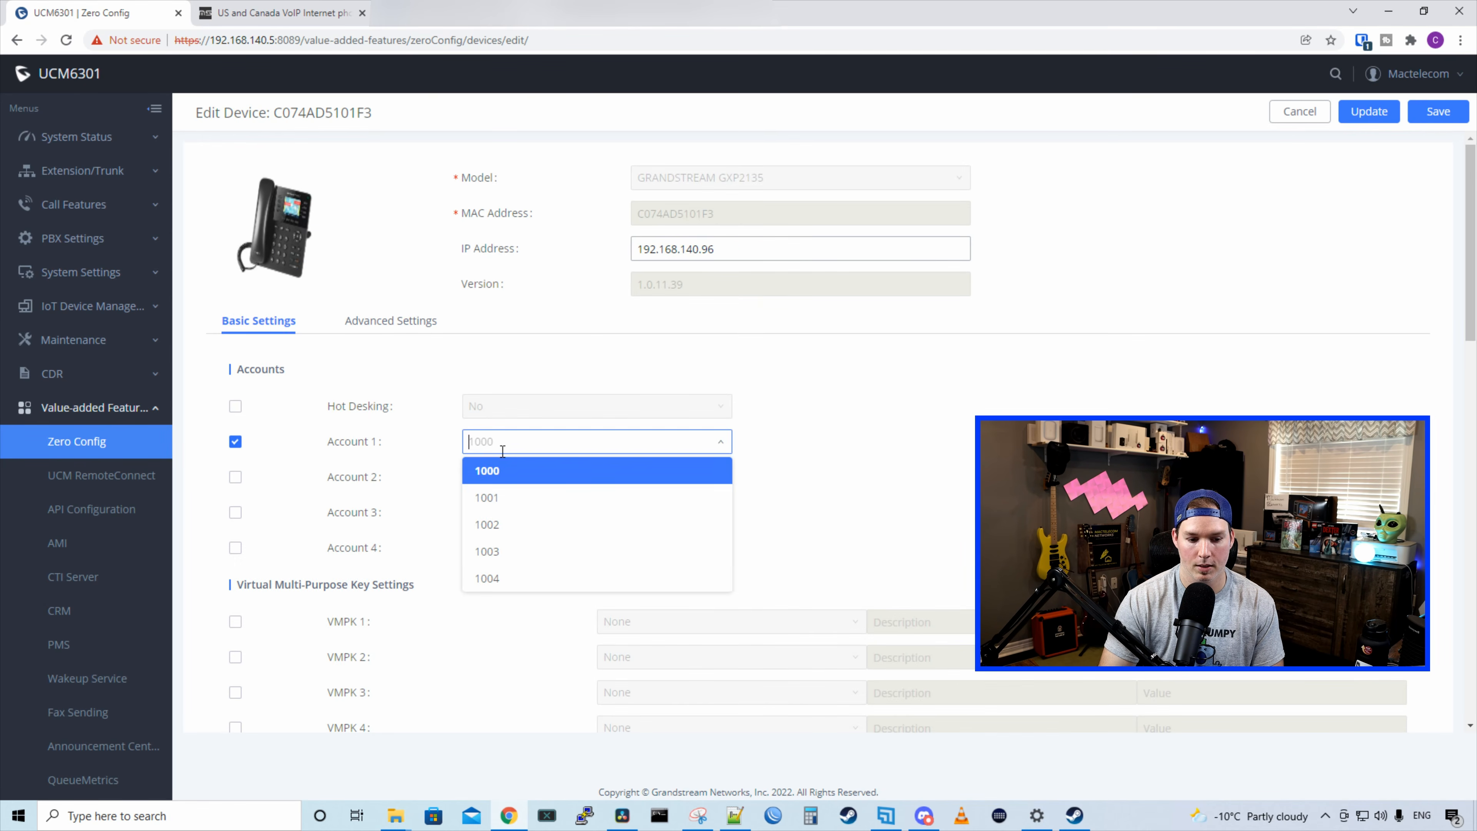
left_click(500, 499)
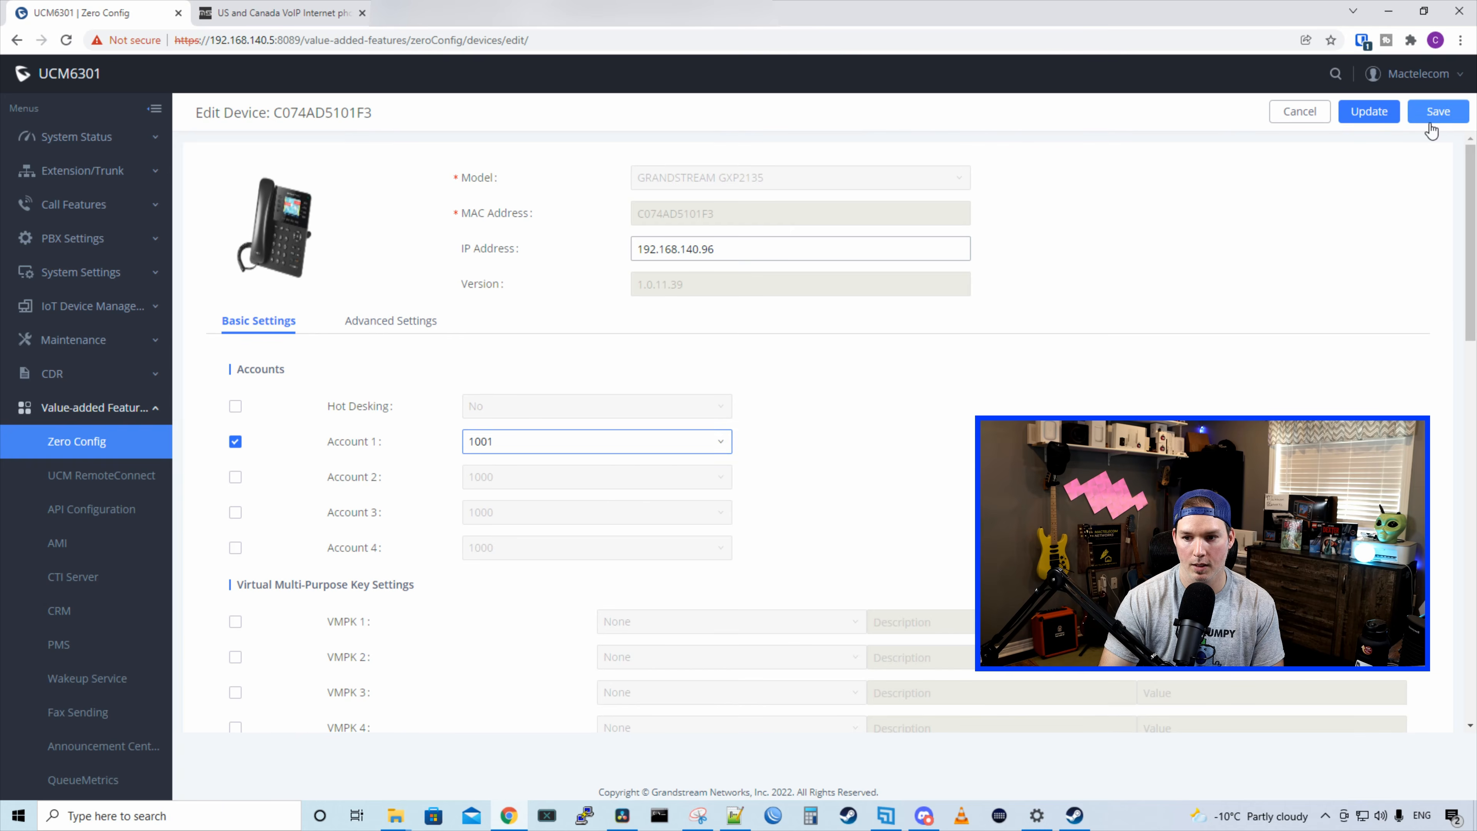
left_click(1437, 111)
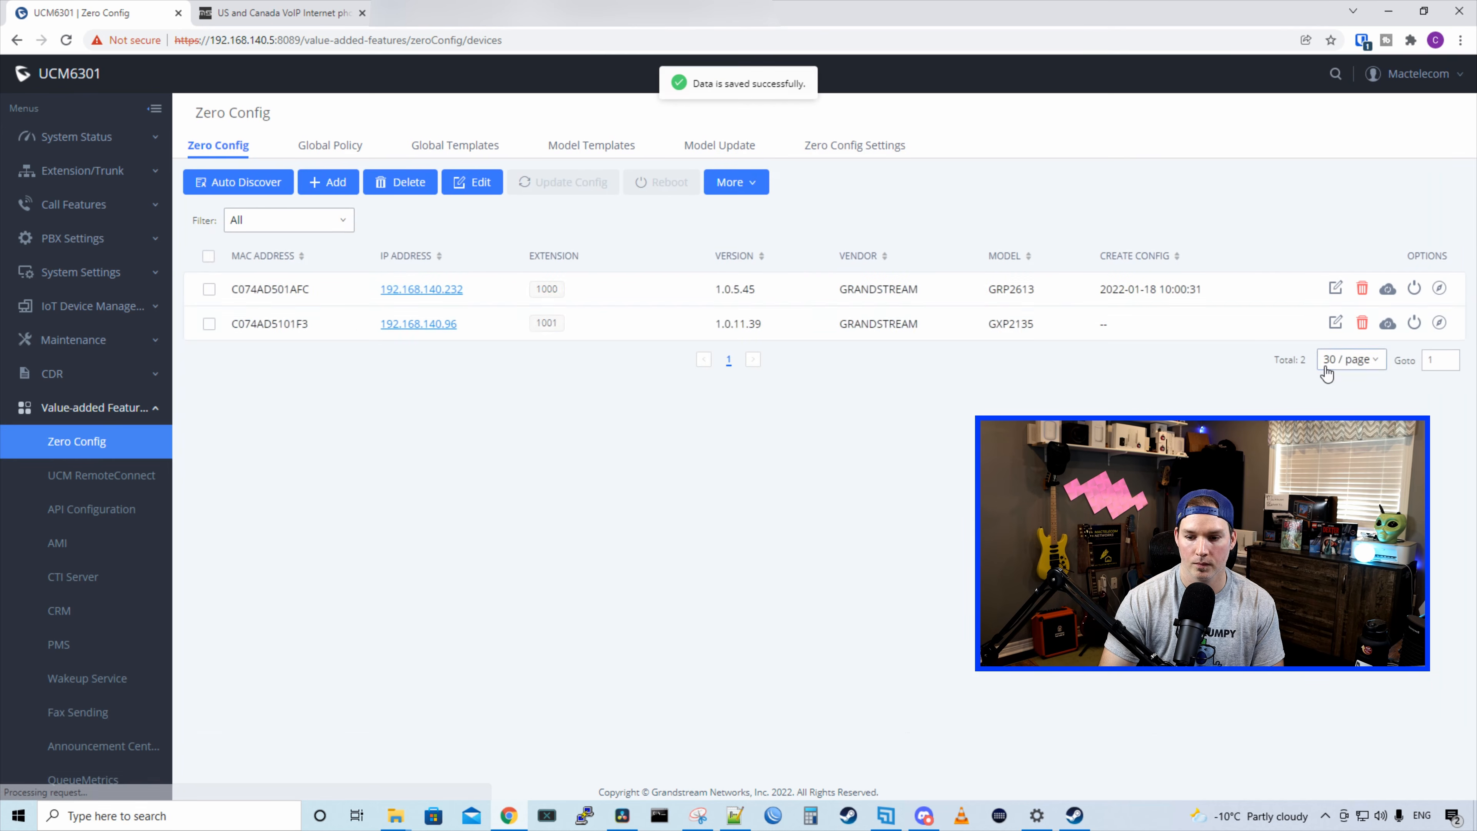
left_click(1388, 324)
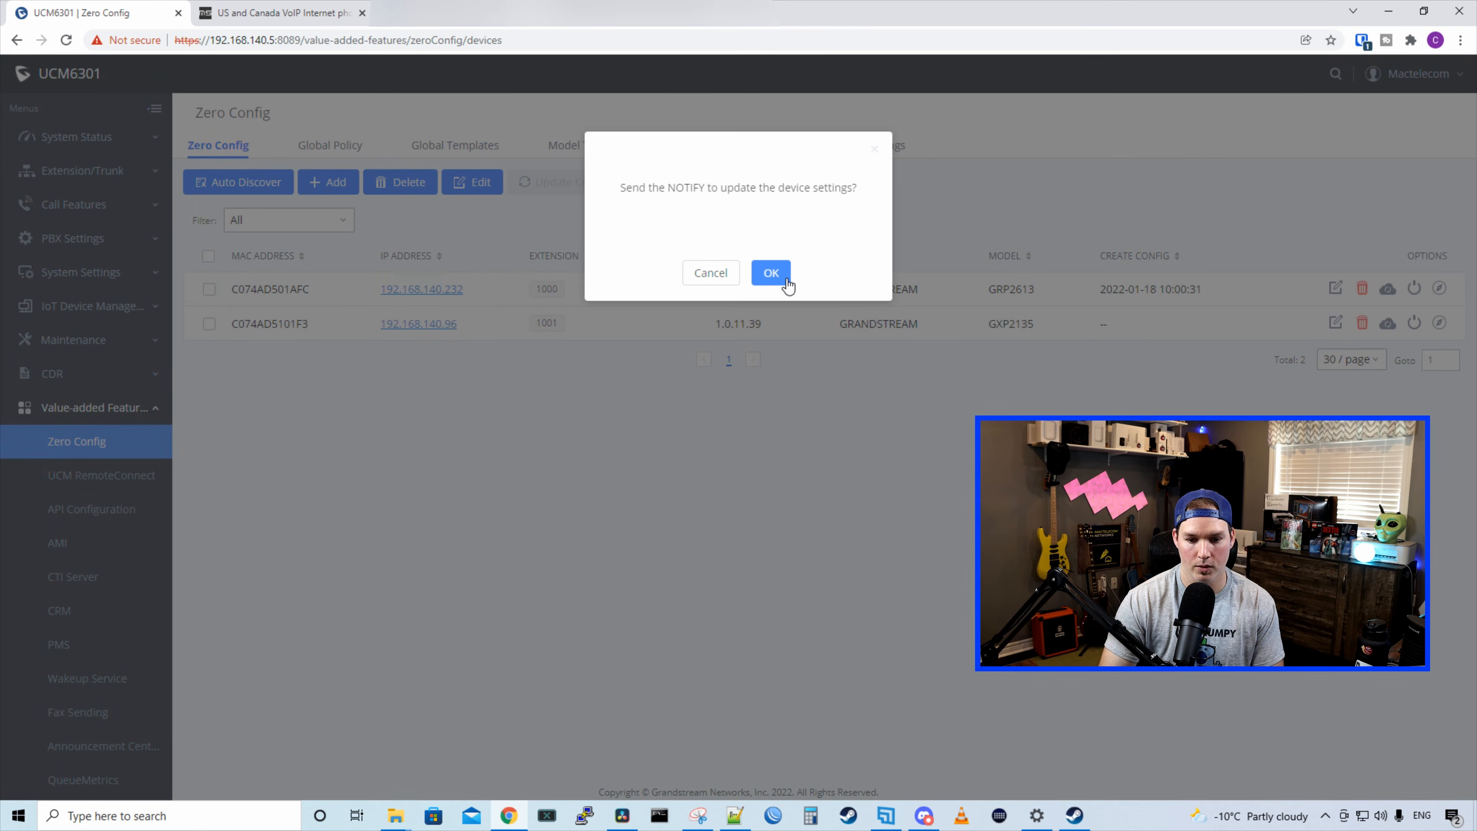
left_click(771, 273)
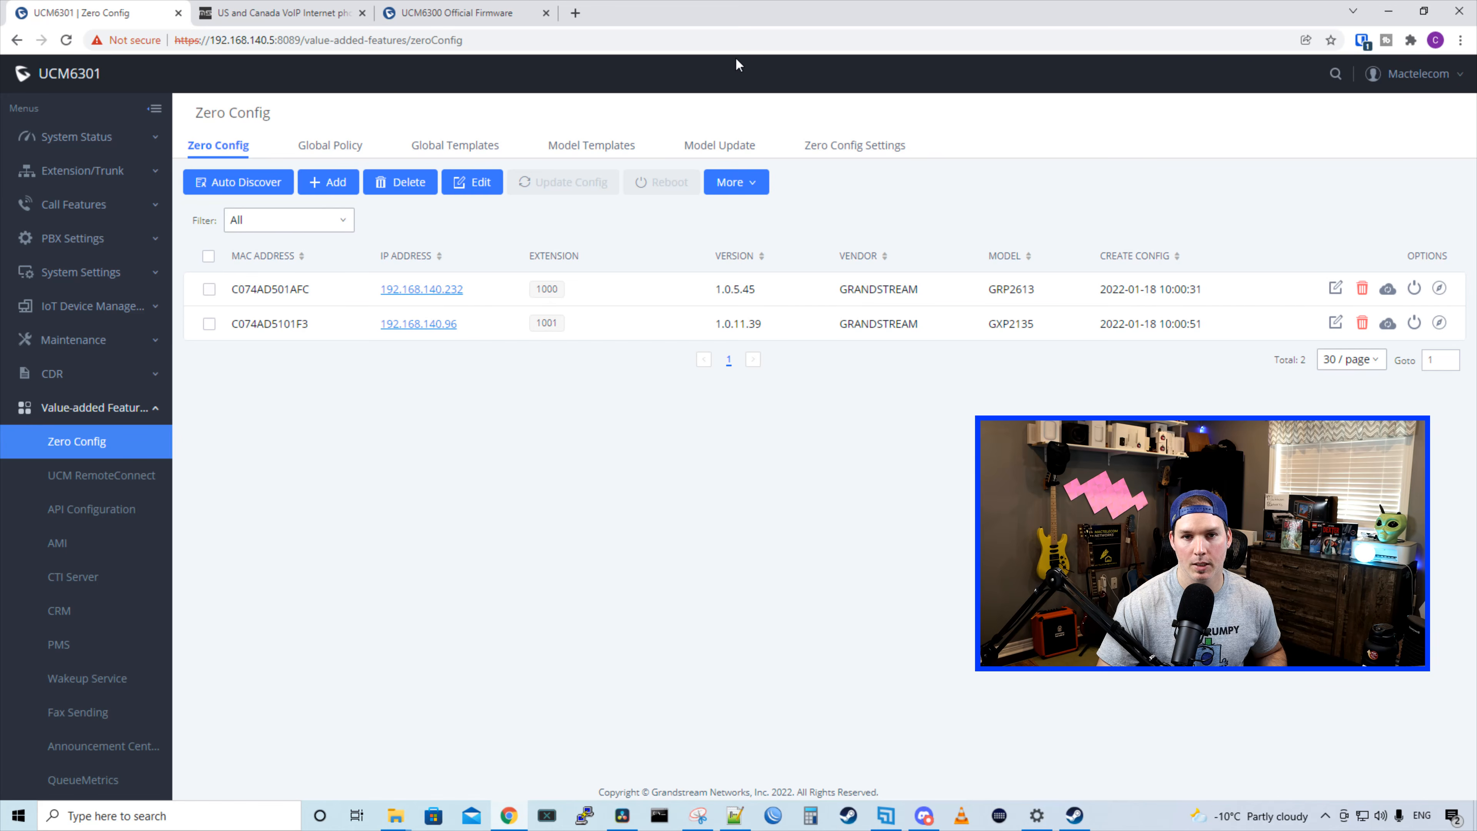
View the PBX extensions list and the VoIP.ms customer portal
left_click(112, 175)
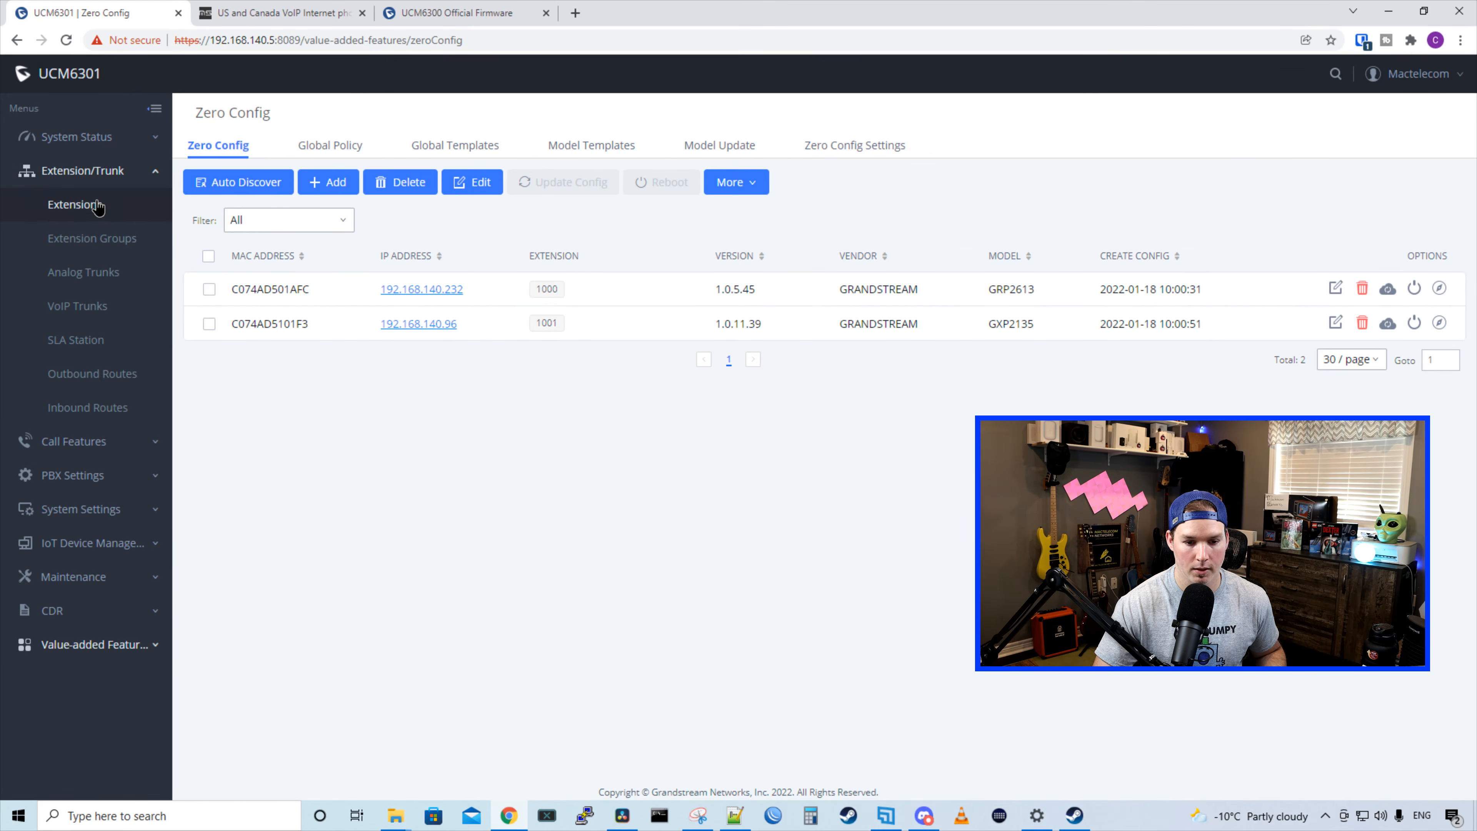
left_click(99, 207)
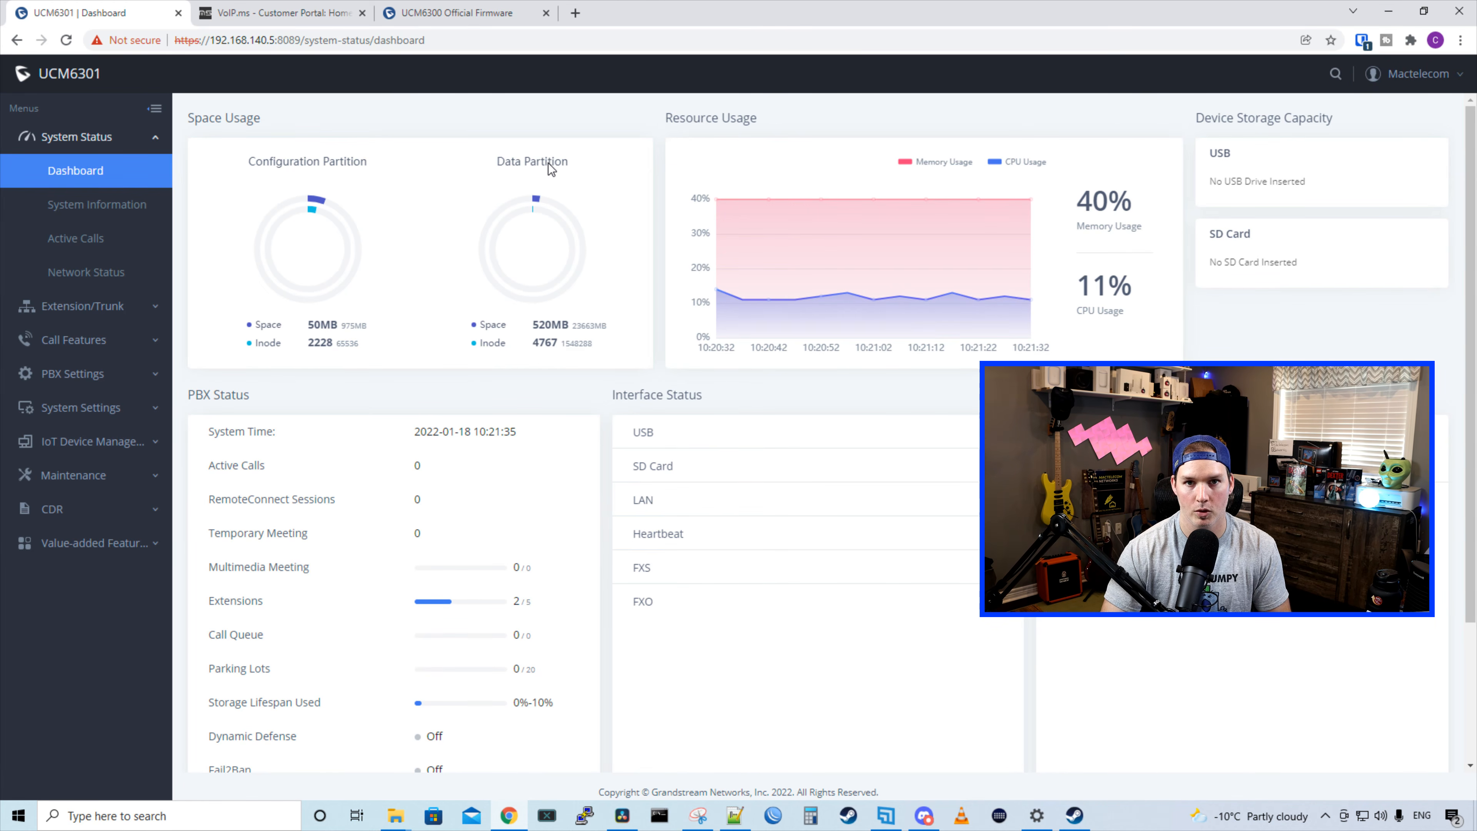
left_click(327, 8)
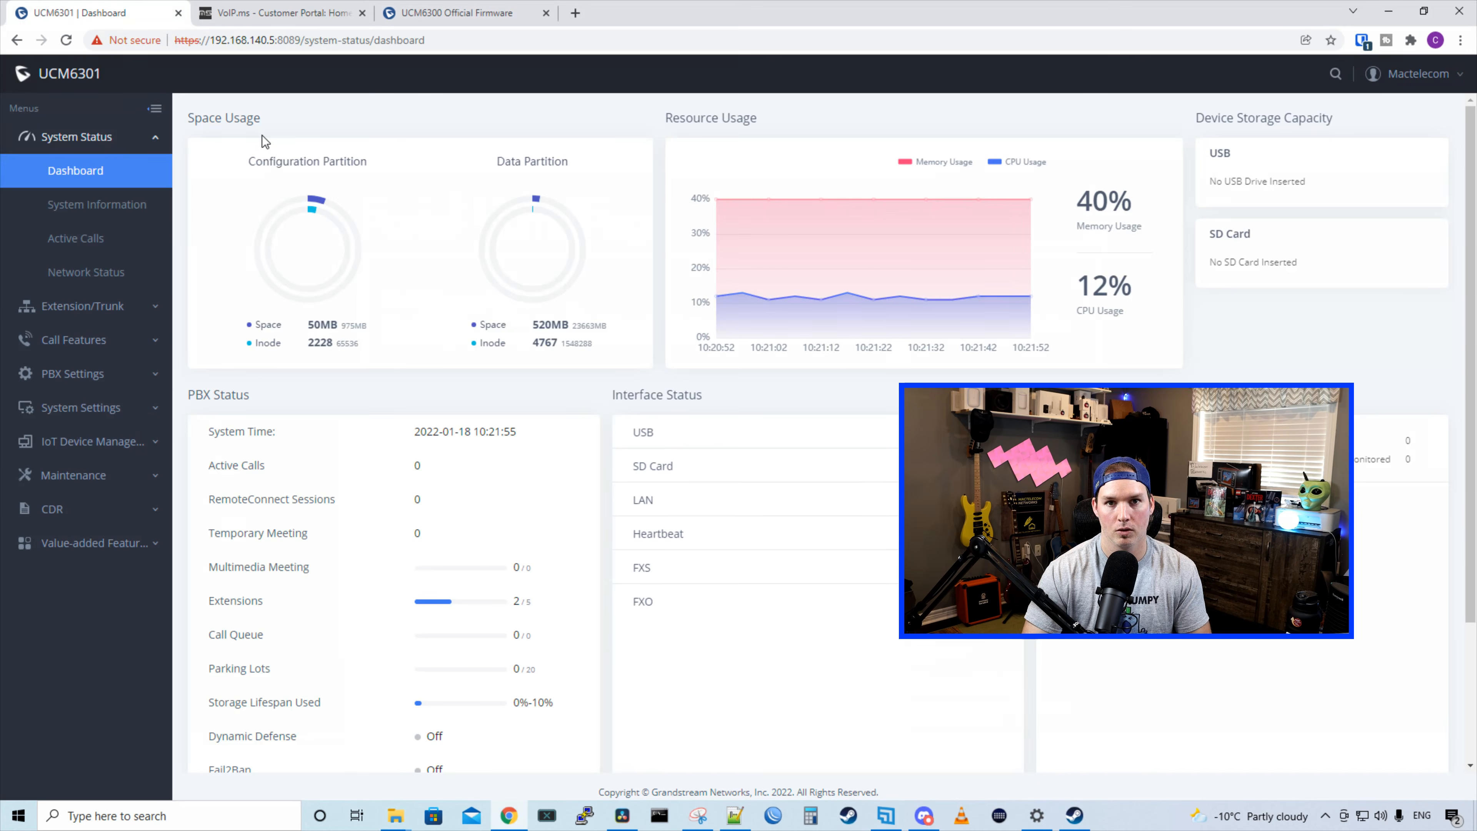
Start a new SIP trunk of type Register SIP Trunk with the provider name voip.ms
left_click(128, 308)
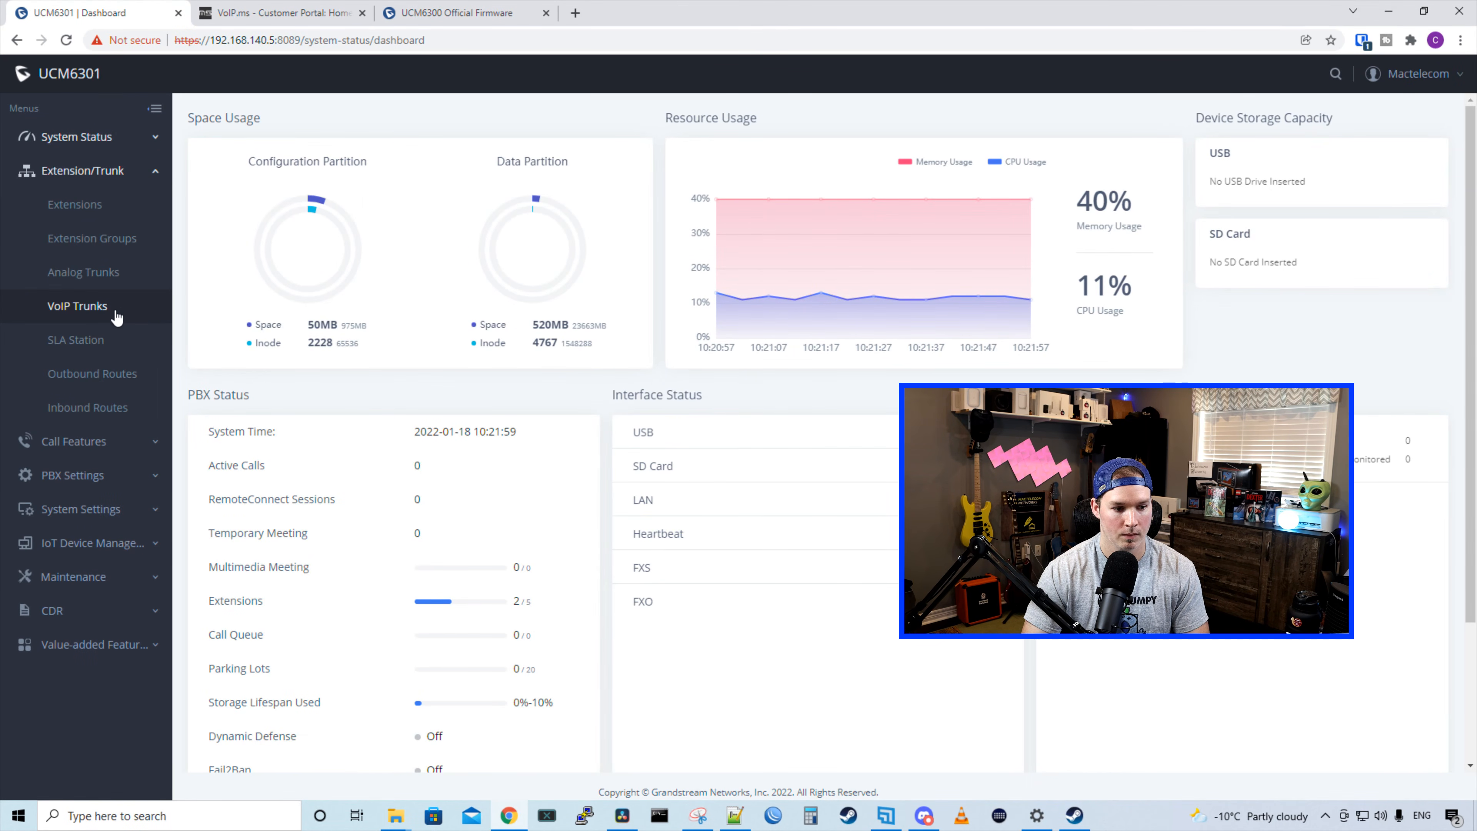
left_click(90, 320)
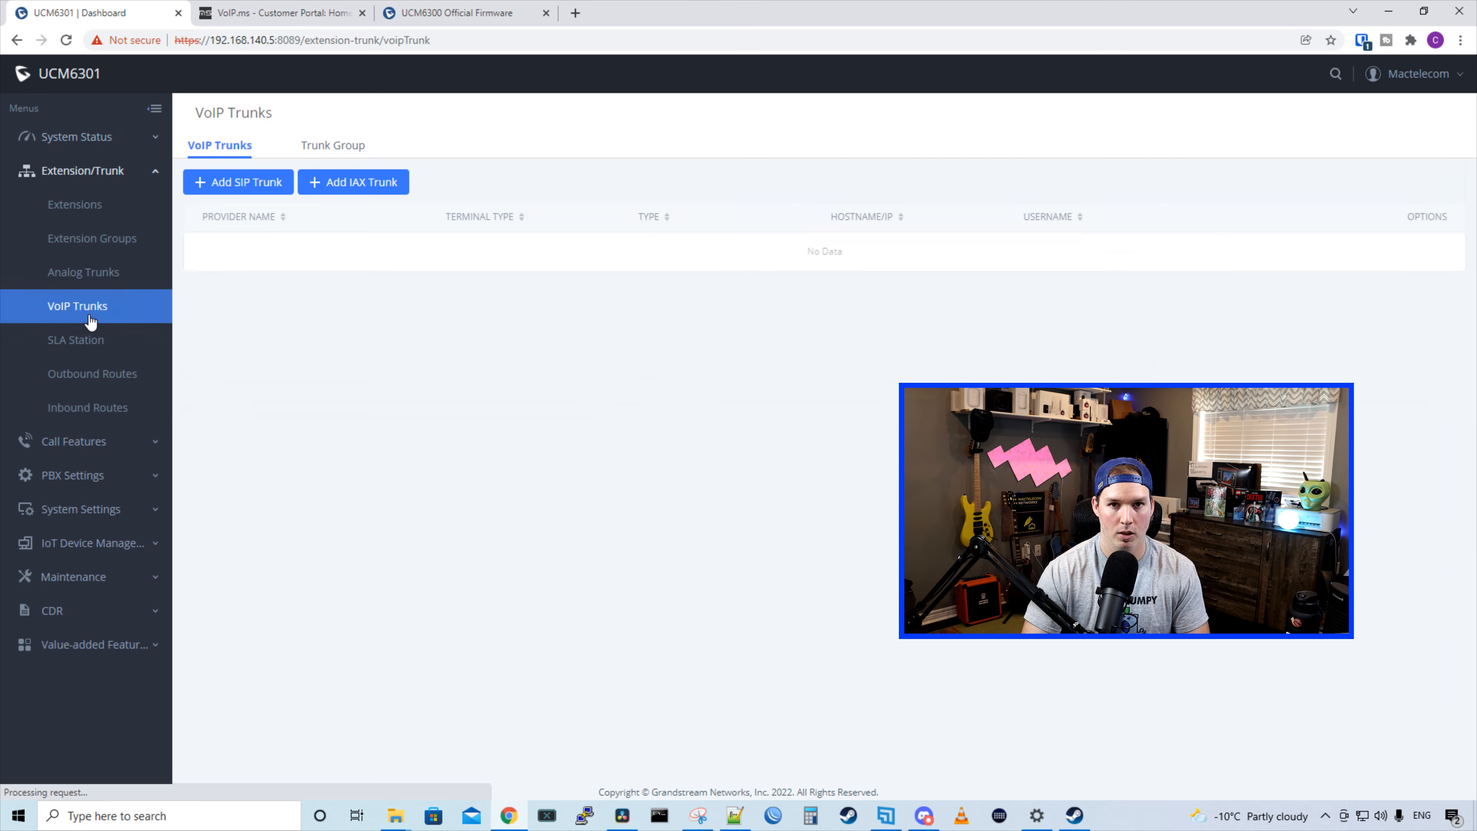
left_click(238, 185)
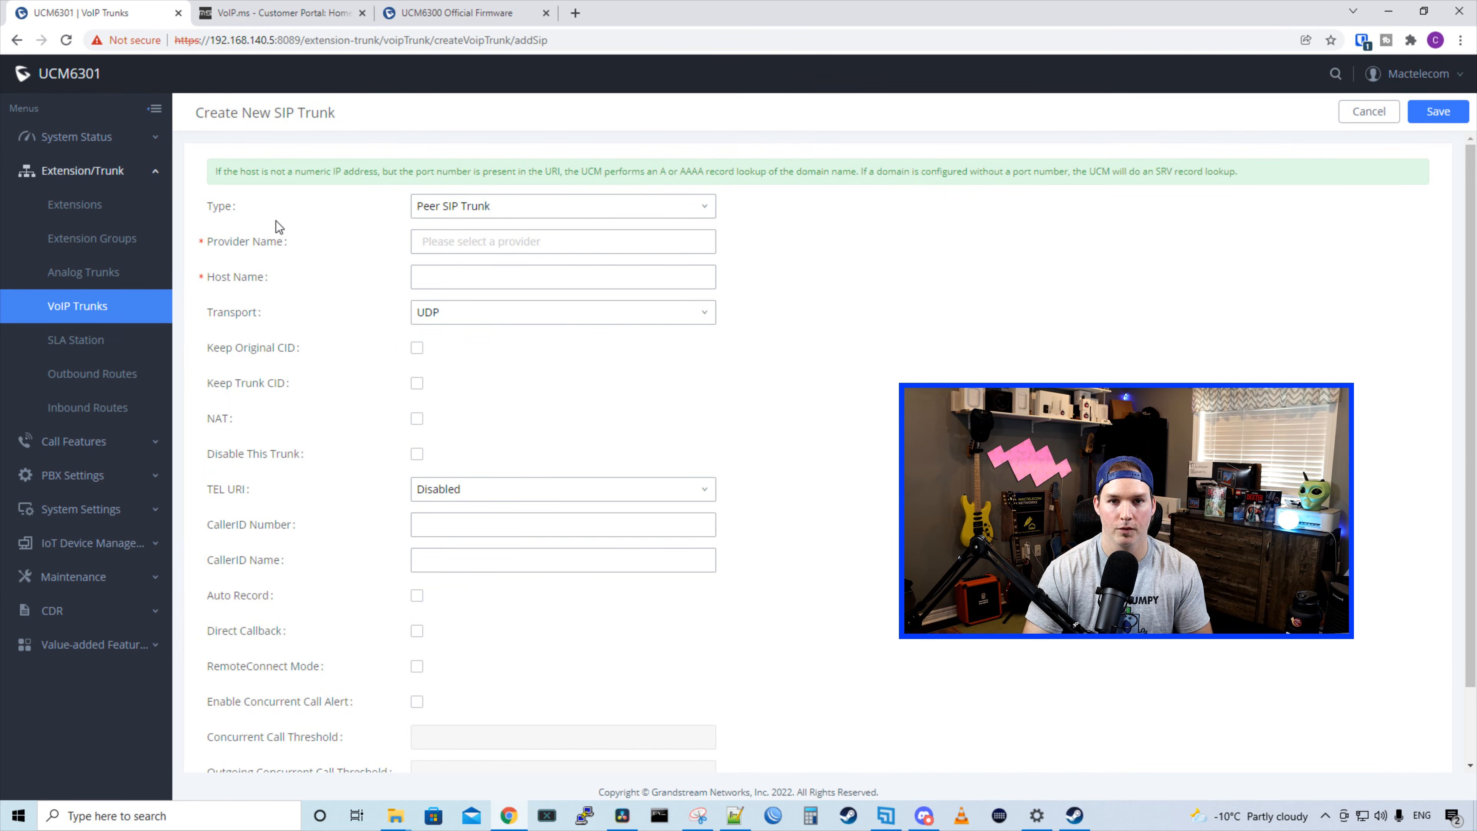
left_click(457, 214)
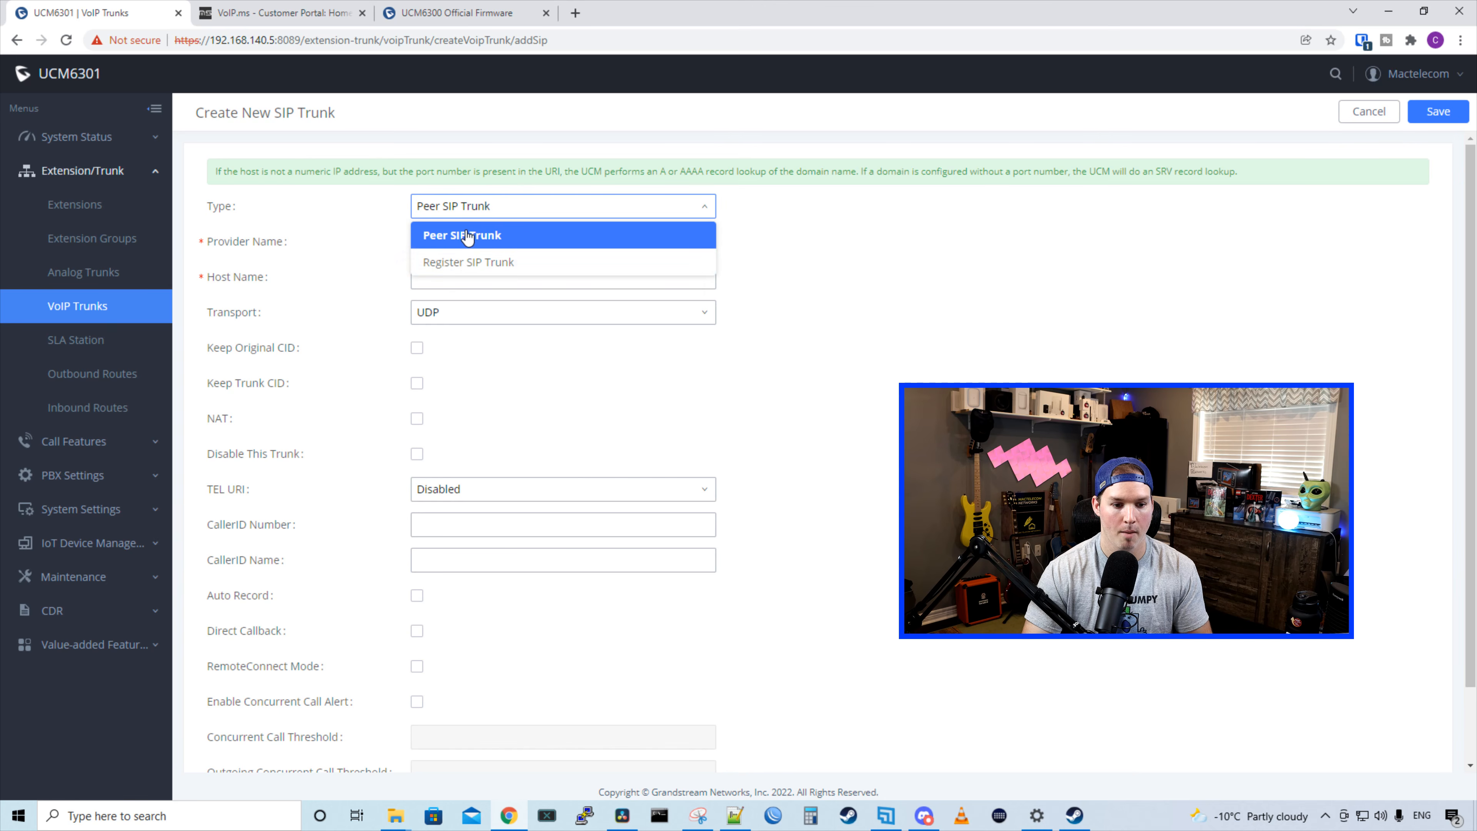
left_click(467, 263)
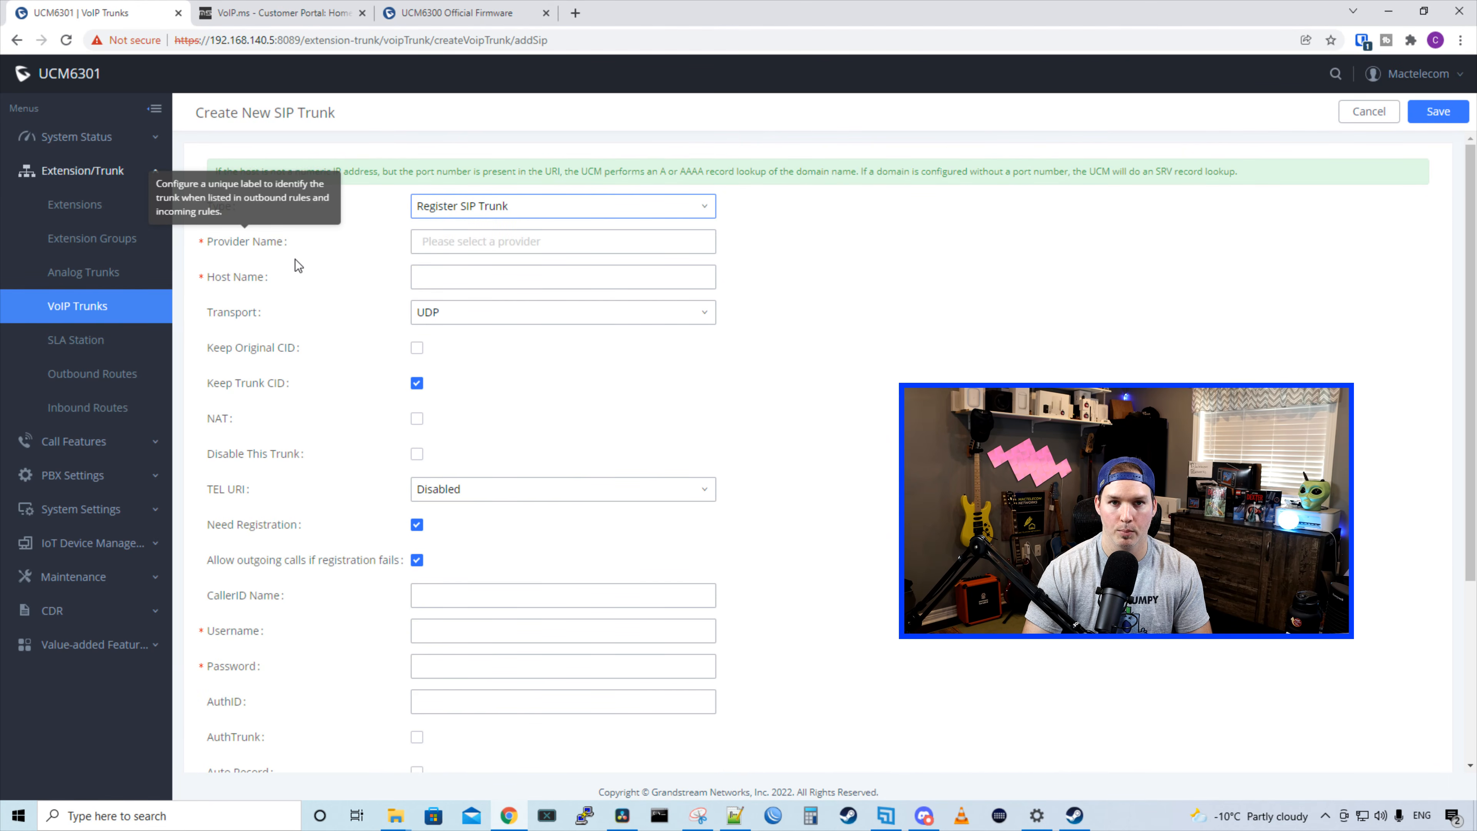
left_click(462, 242)
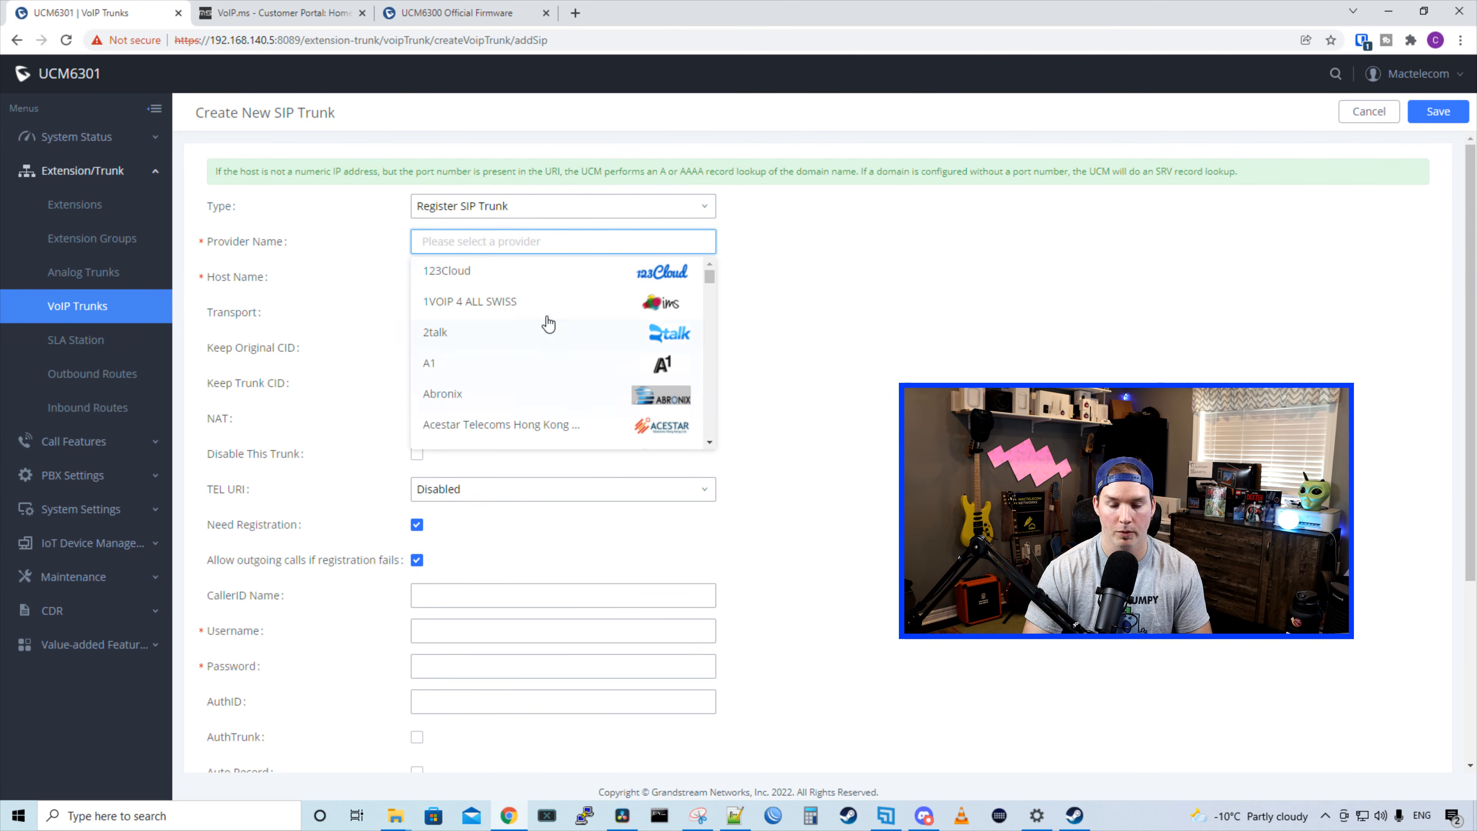
type("voip")
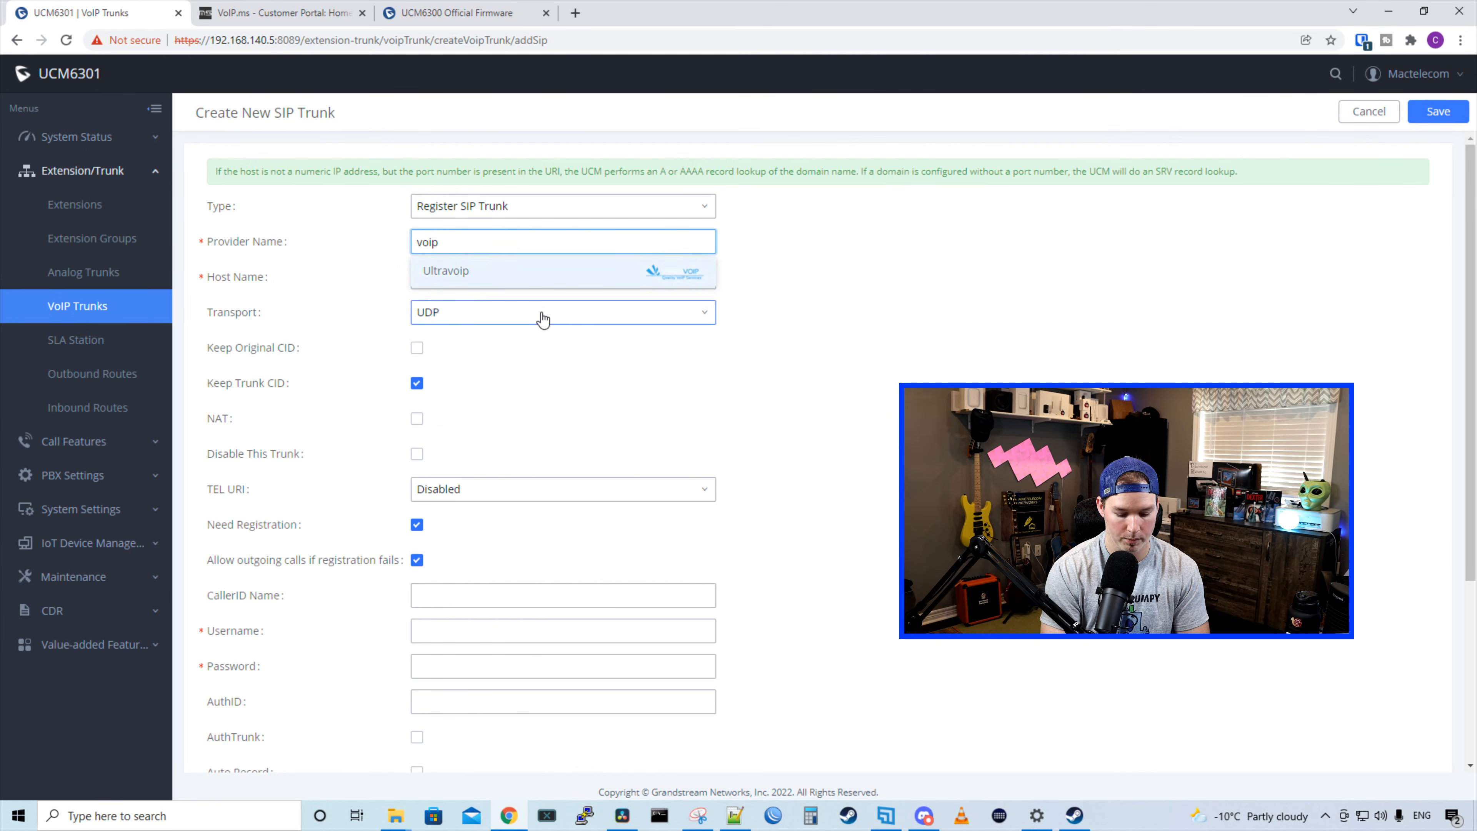
type(".ms")
key("Tab")
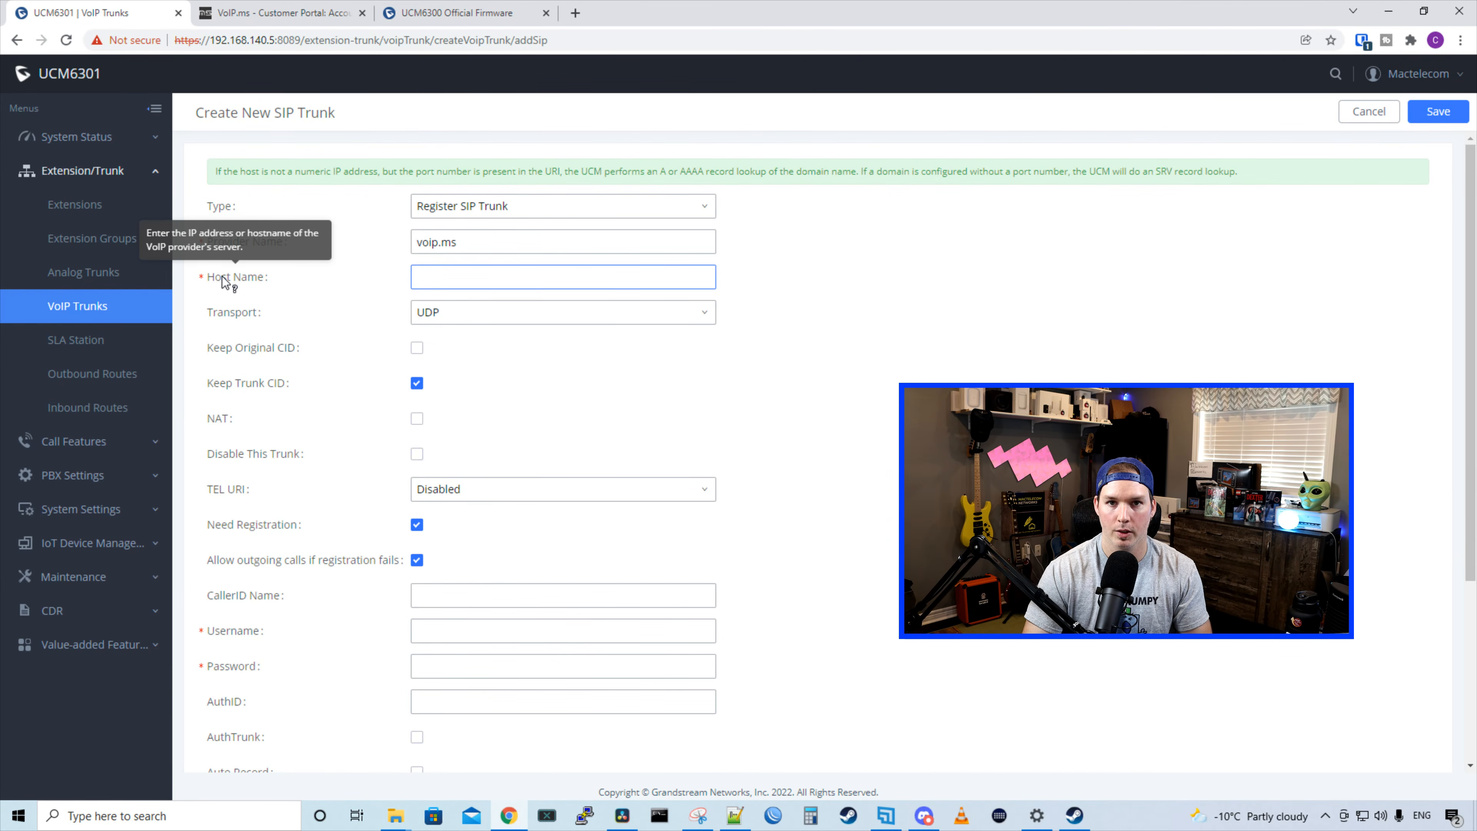
Copy the Toronto 07 server name toronto7.voip.ms from the VoIP.ms account settings into the trunk's host name, and go to its username field
left_click(292, 9)
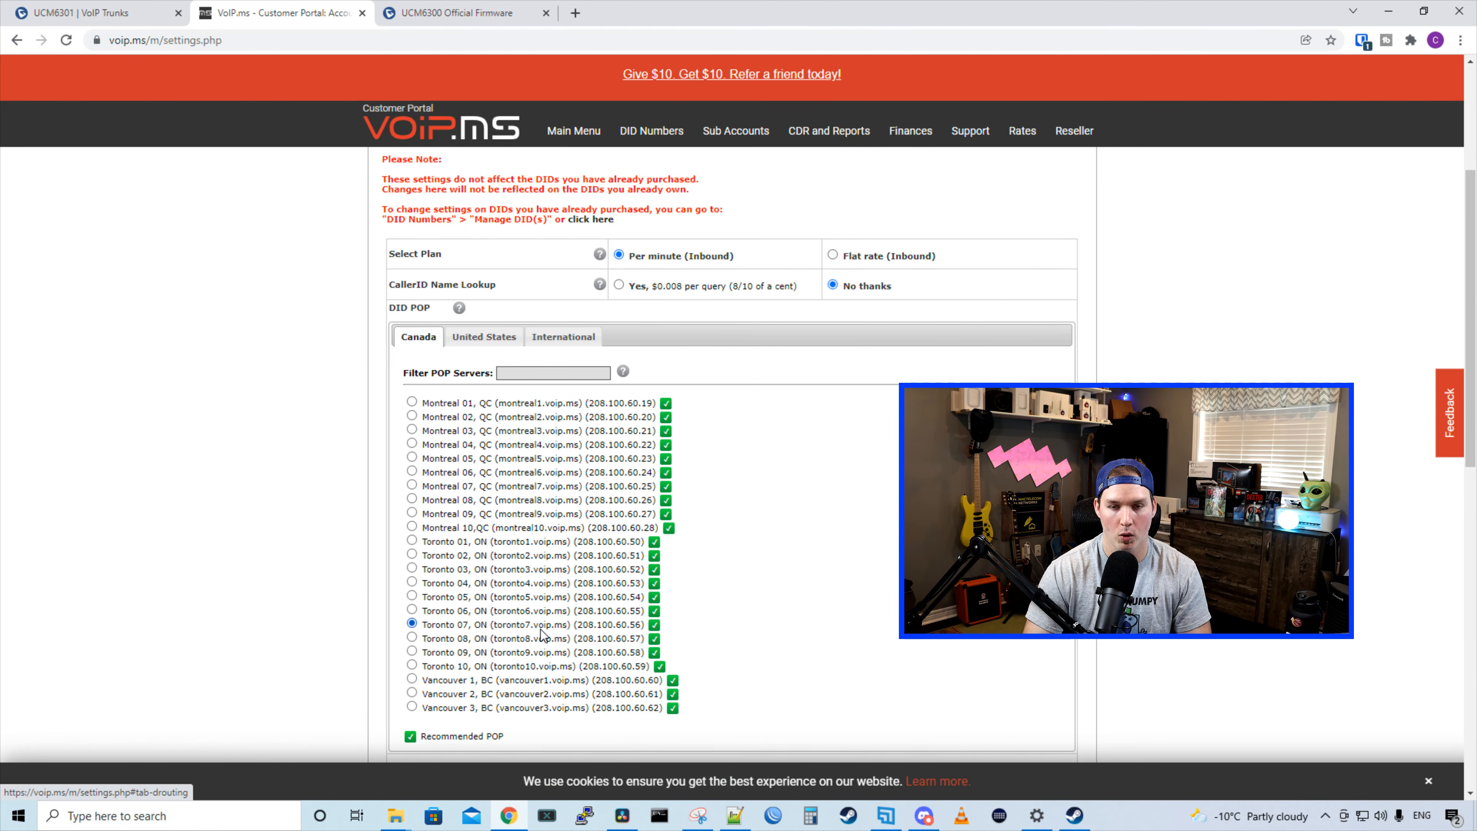
left_click_drag(495, 630, 570, 629)
right_click(555, 628)
left_click(567, 636)
left_click(128, 11)
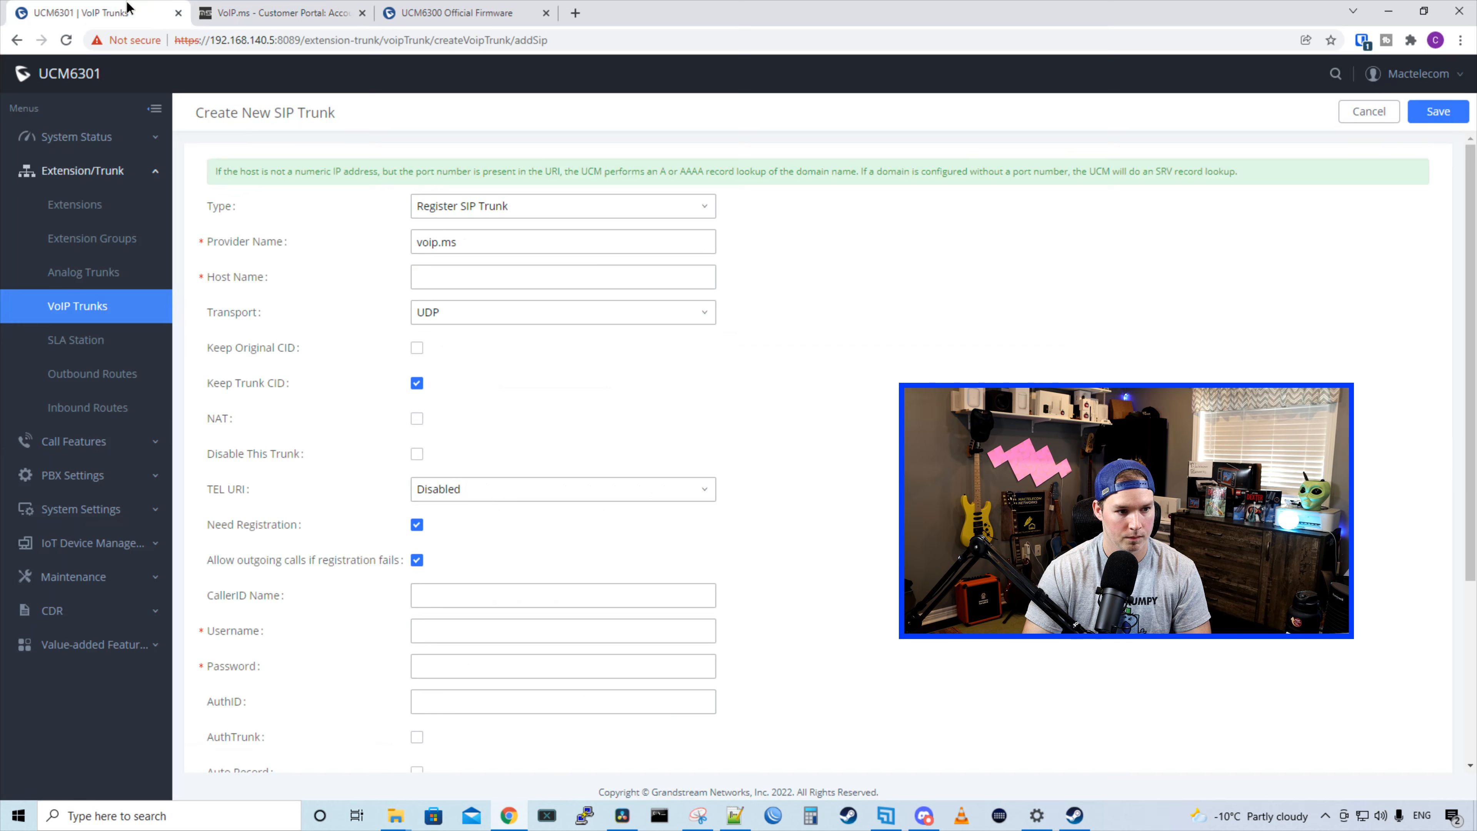
left_click(433, 271)
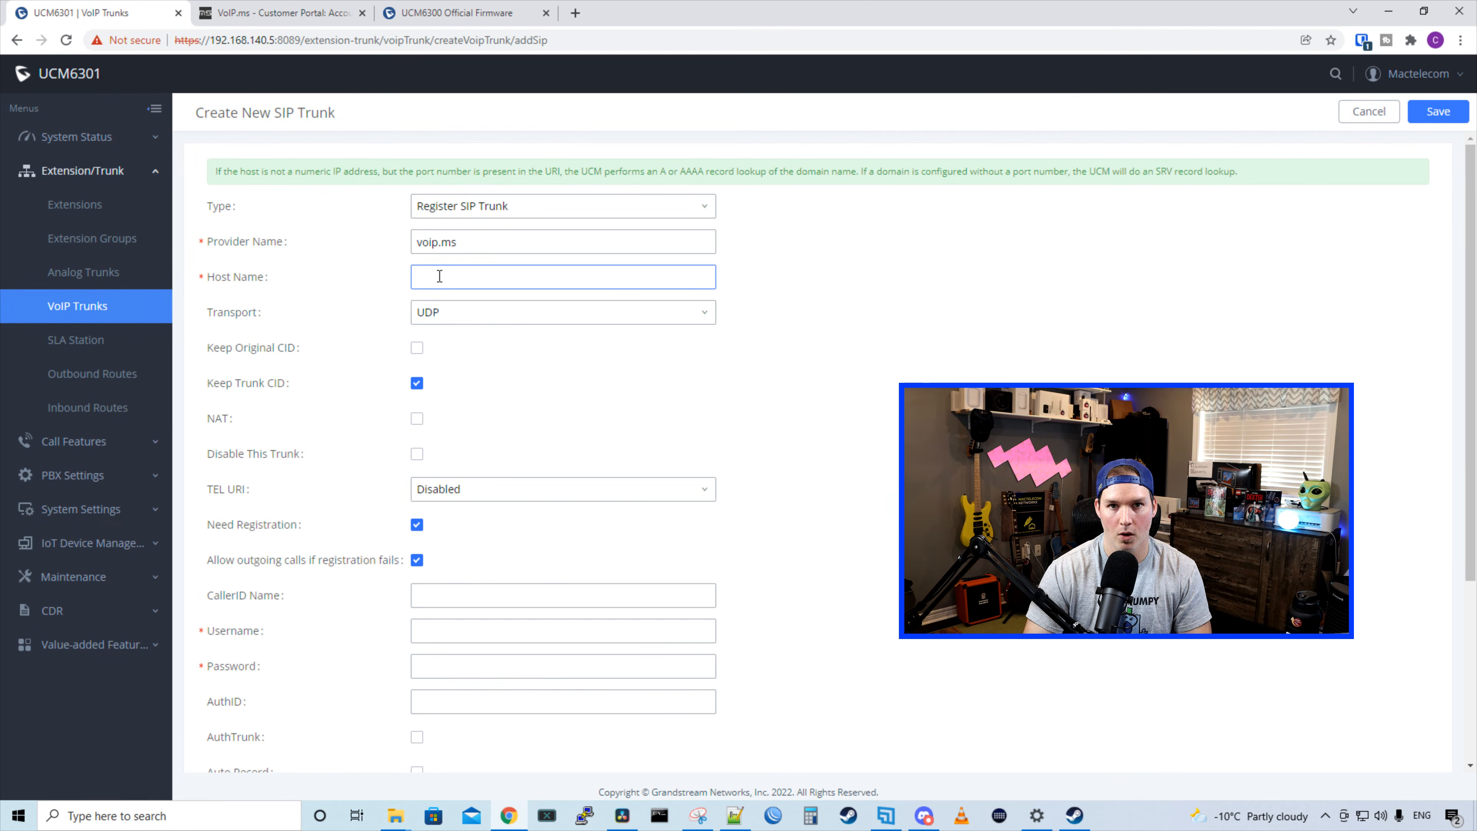
key("ctrl+v")
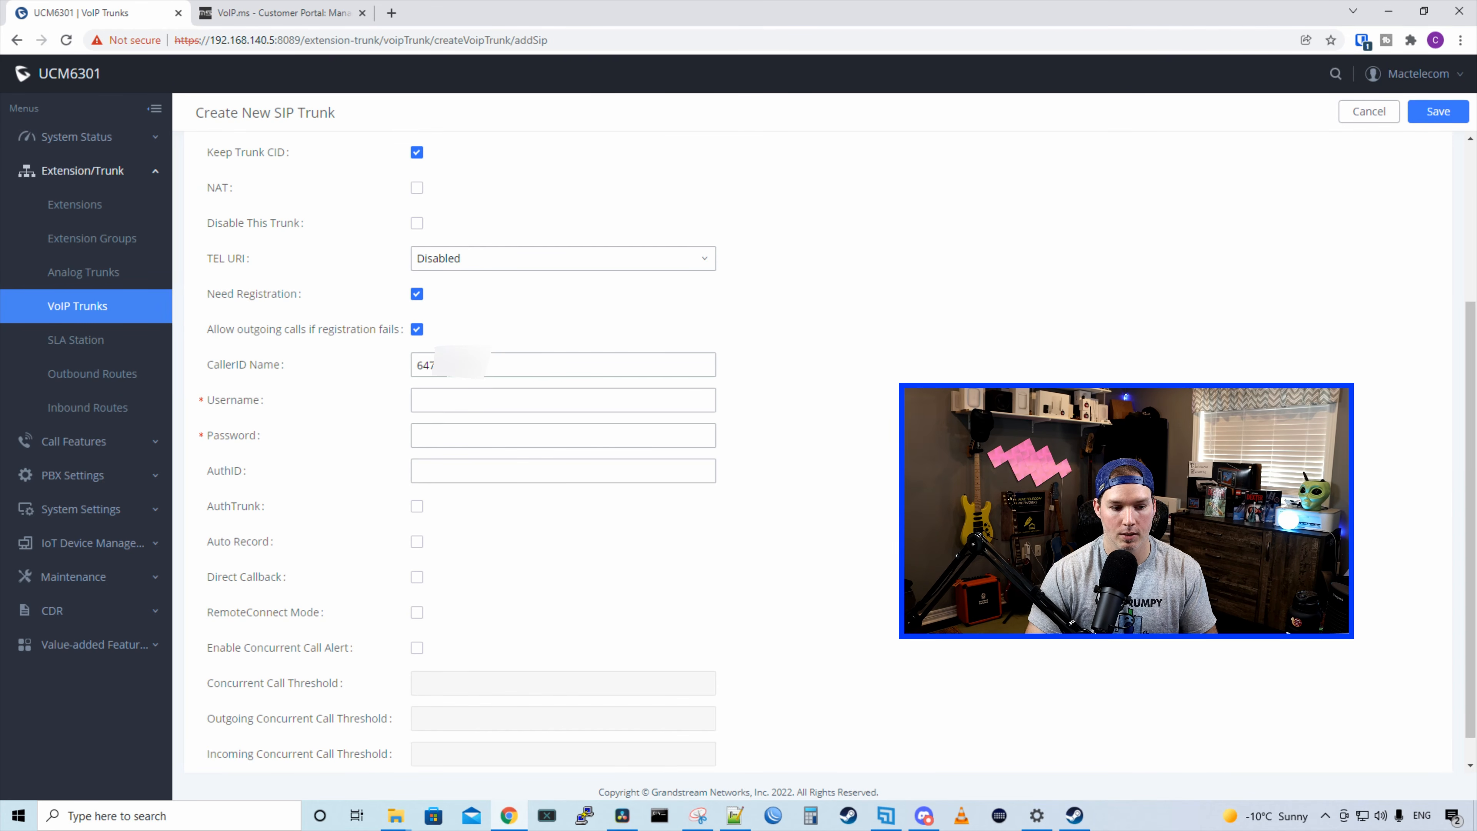
left_click(581, 403)
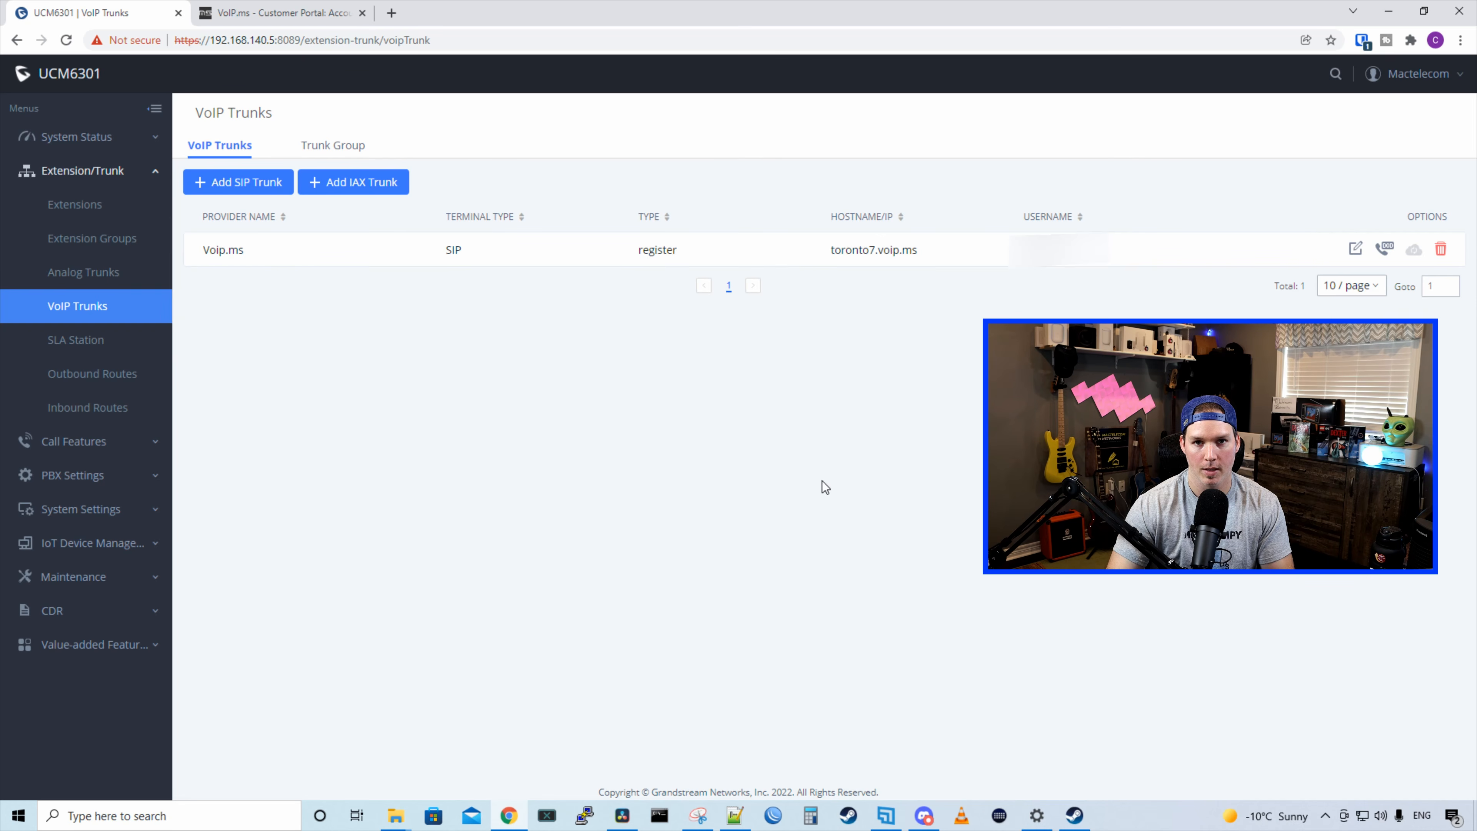
Edit the Voip.ms trunk, copy its username into the From User field and save the trunk
left_click(1356, 249)
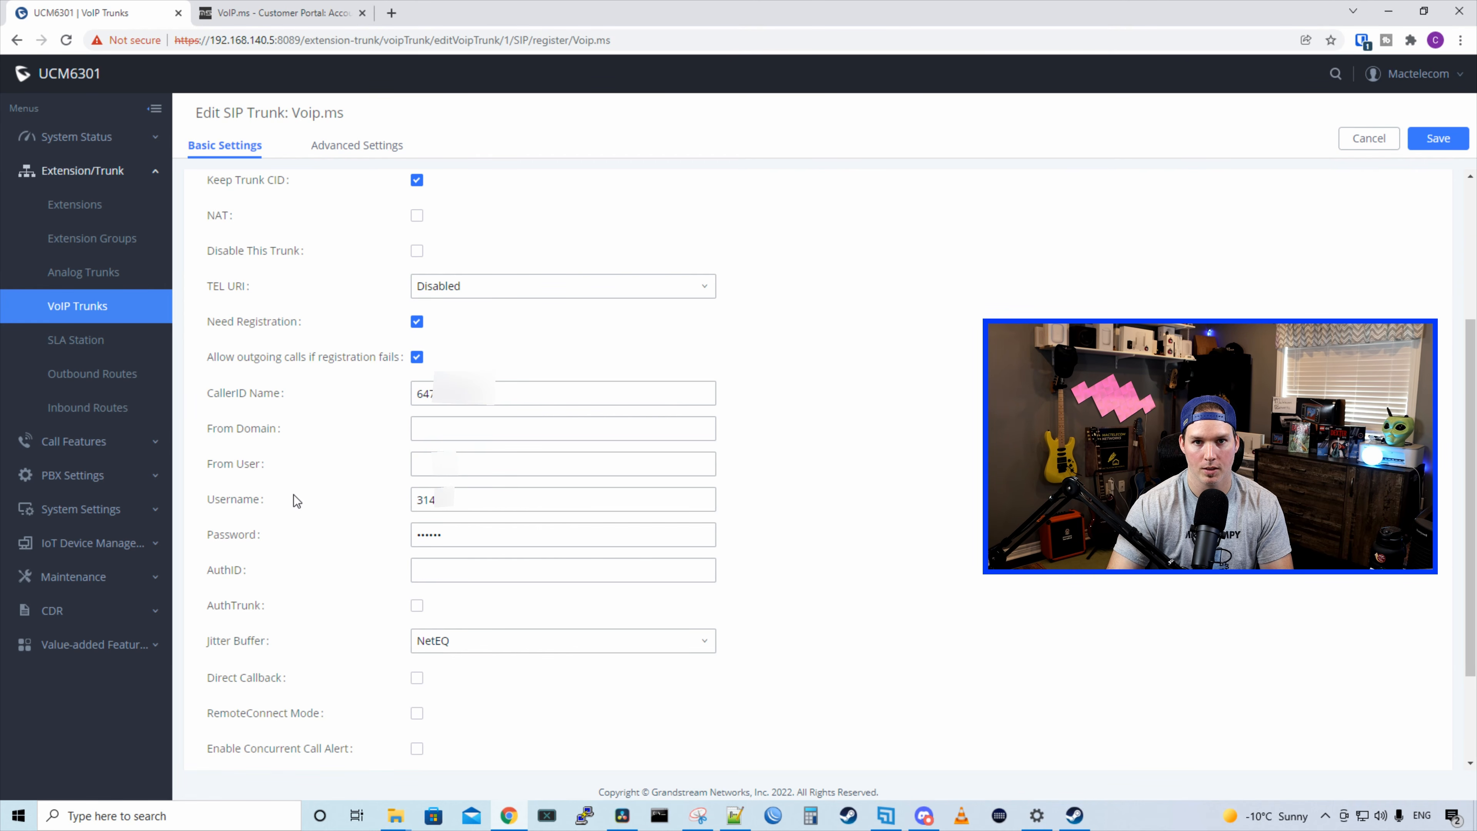
double_click(428, 501)
key("ctrl+c")
left_click(459, 463)
key("ctrl+v")
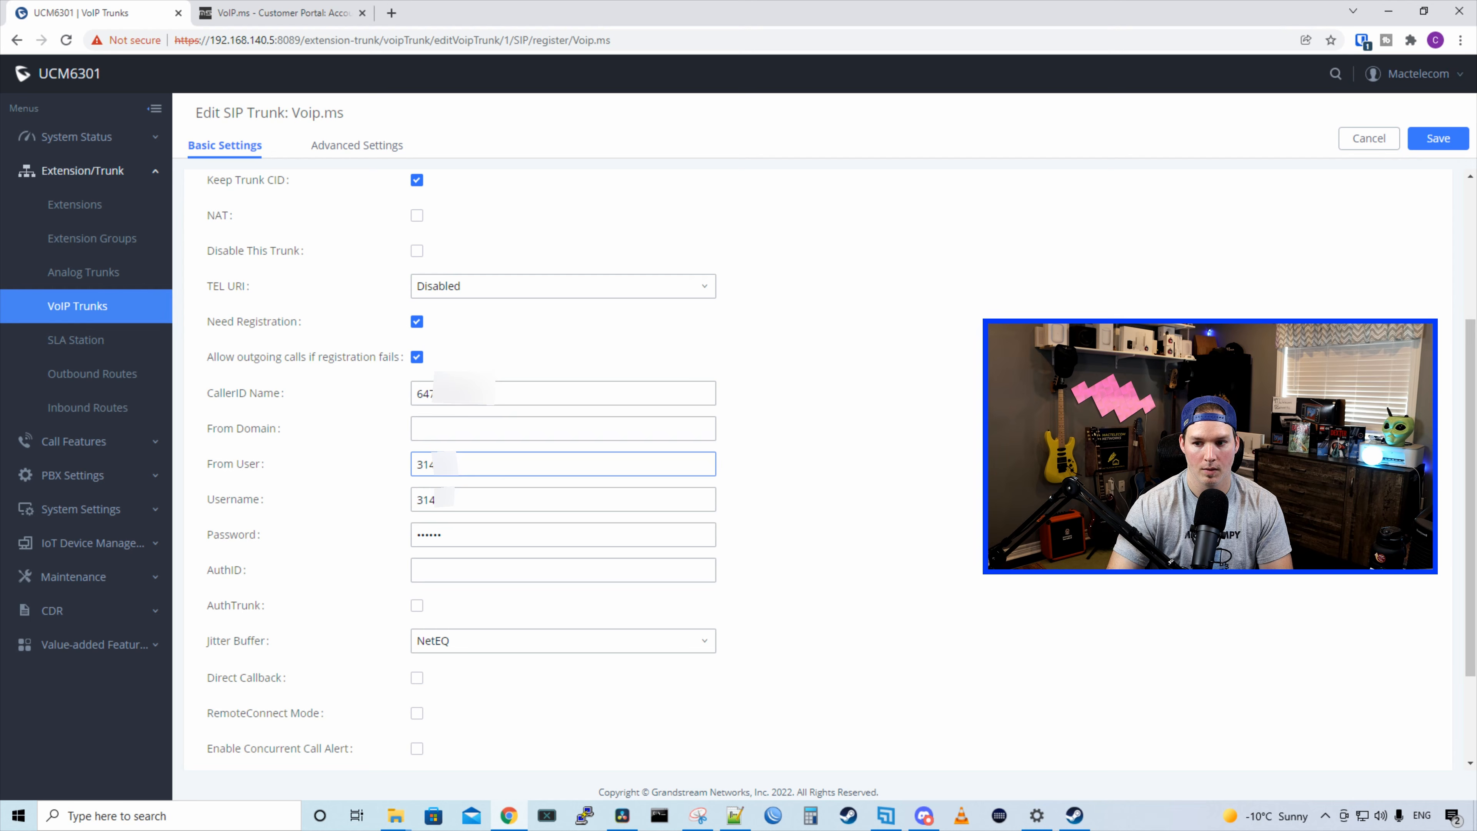
left_click(1439, 139)
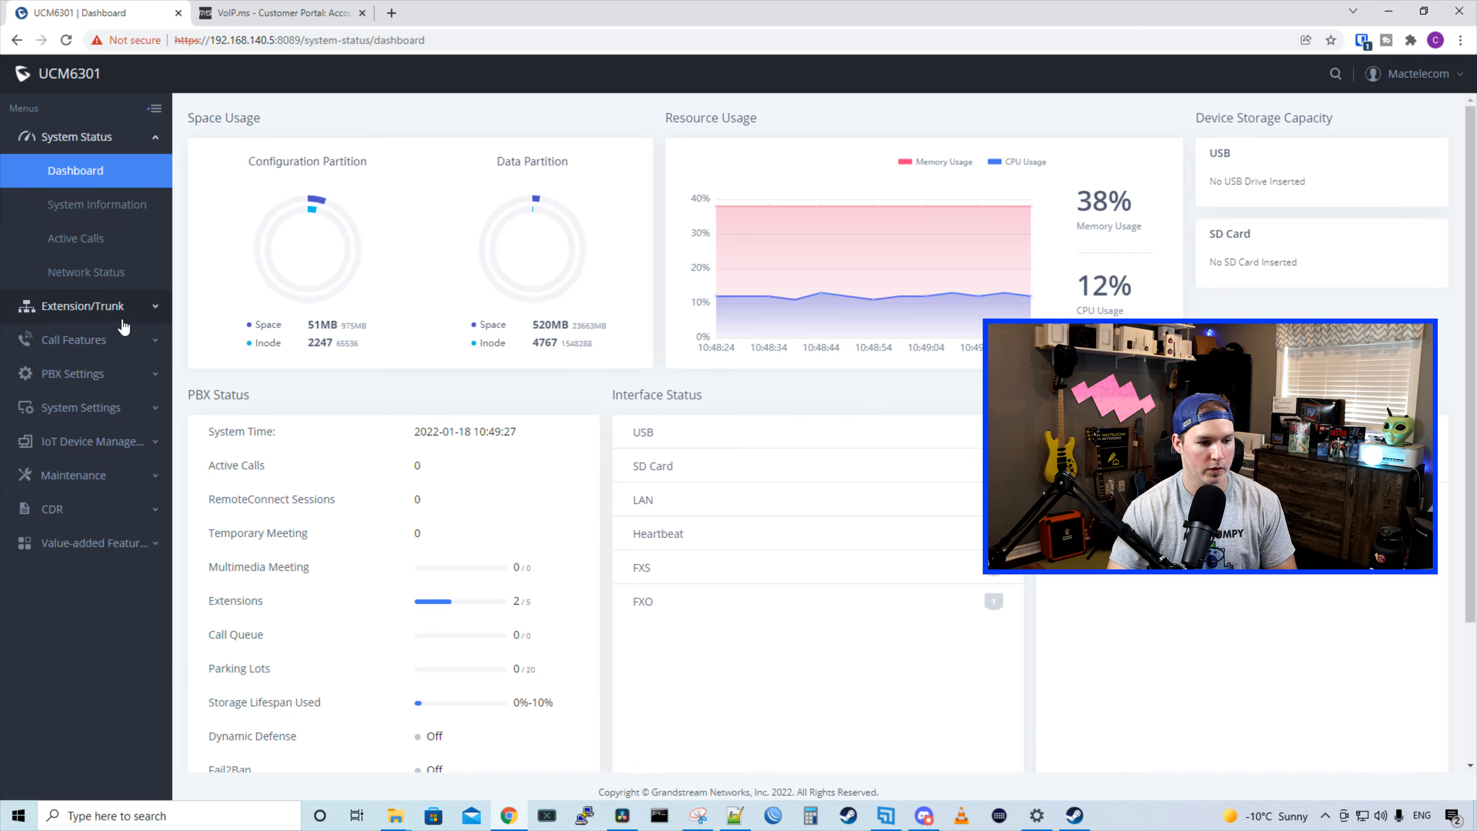
Start a new outbound route with the rule name Outbound
left_click(142, 313)
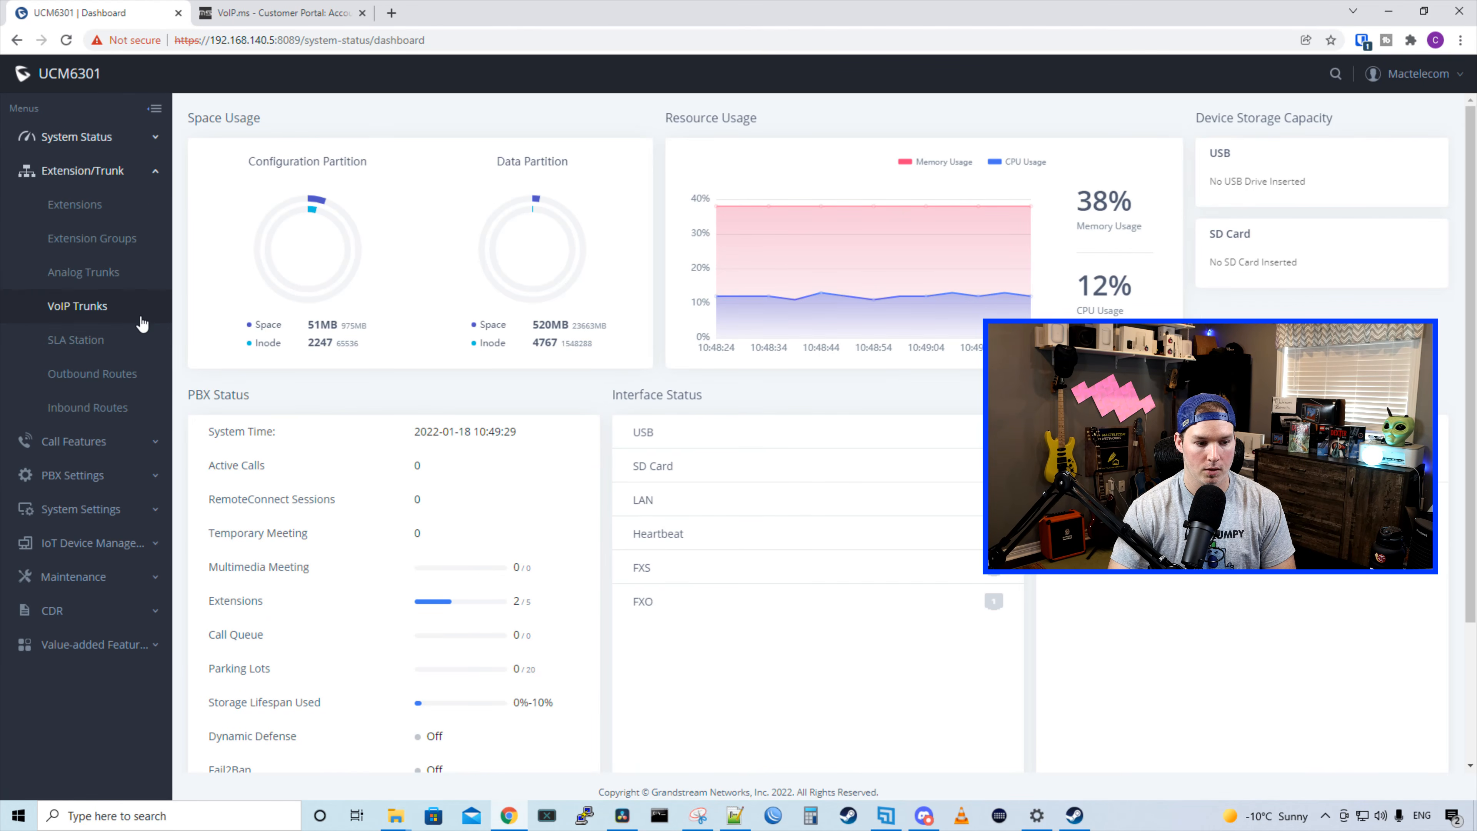
left_click(84, 378)
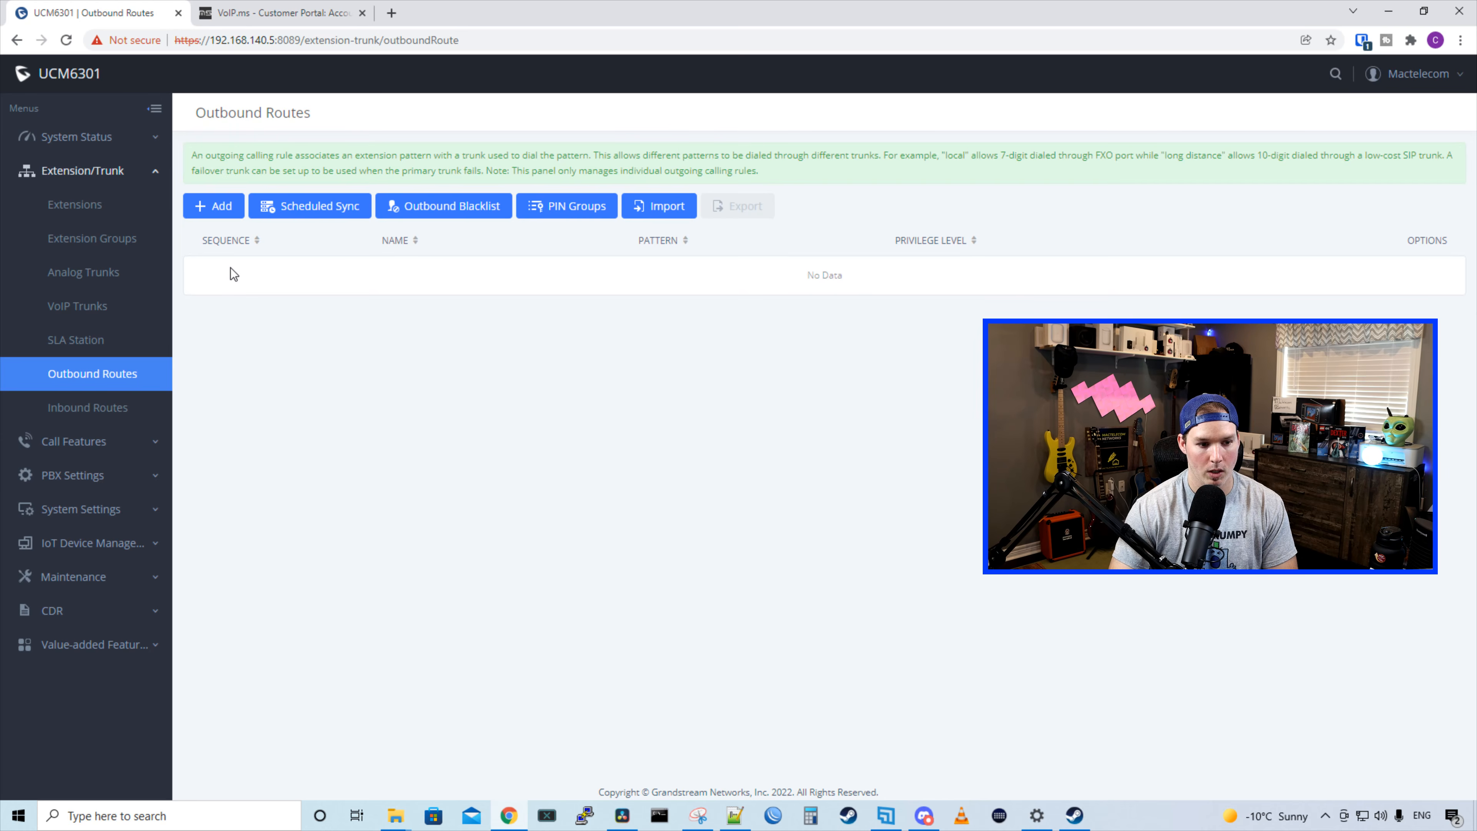
left_click(199, 208)
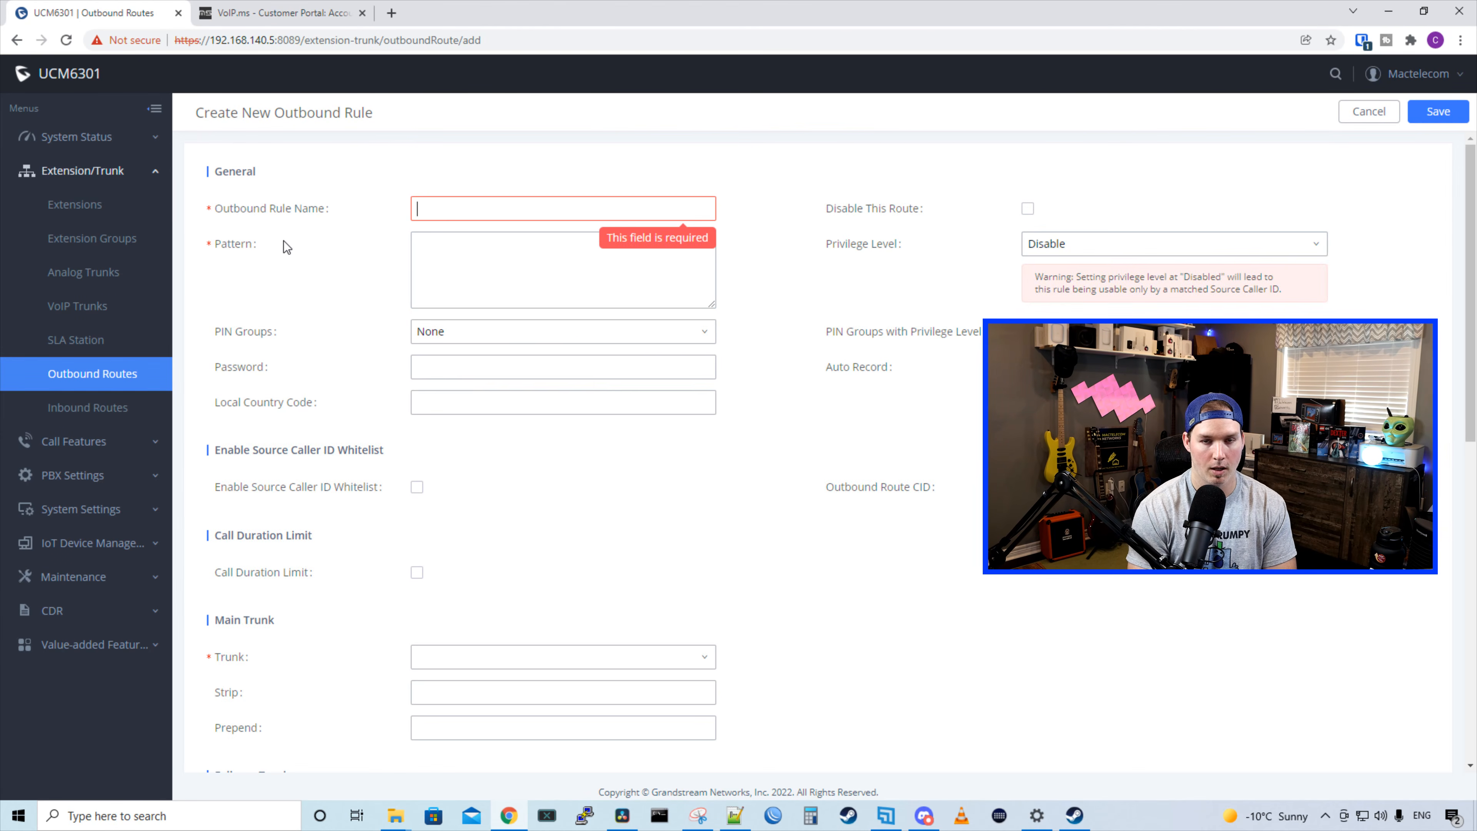
type("Ou")
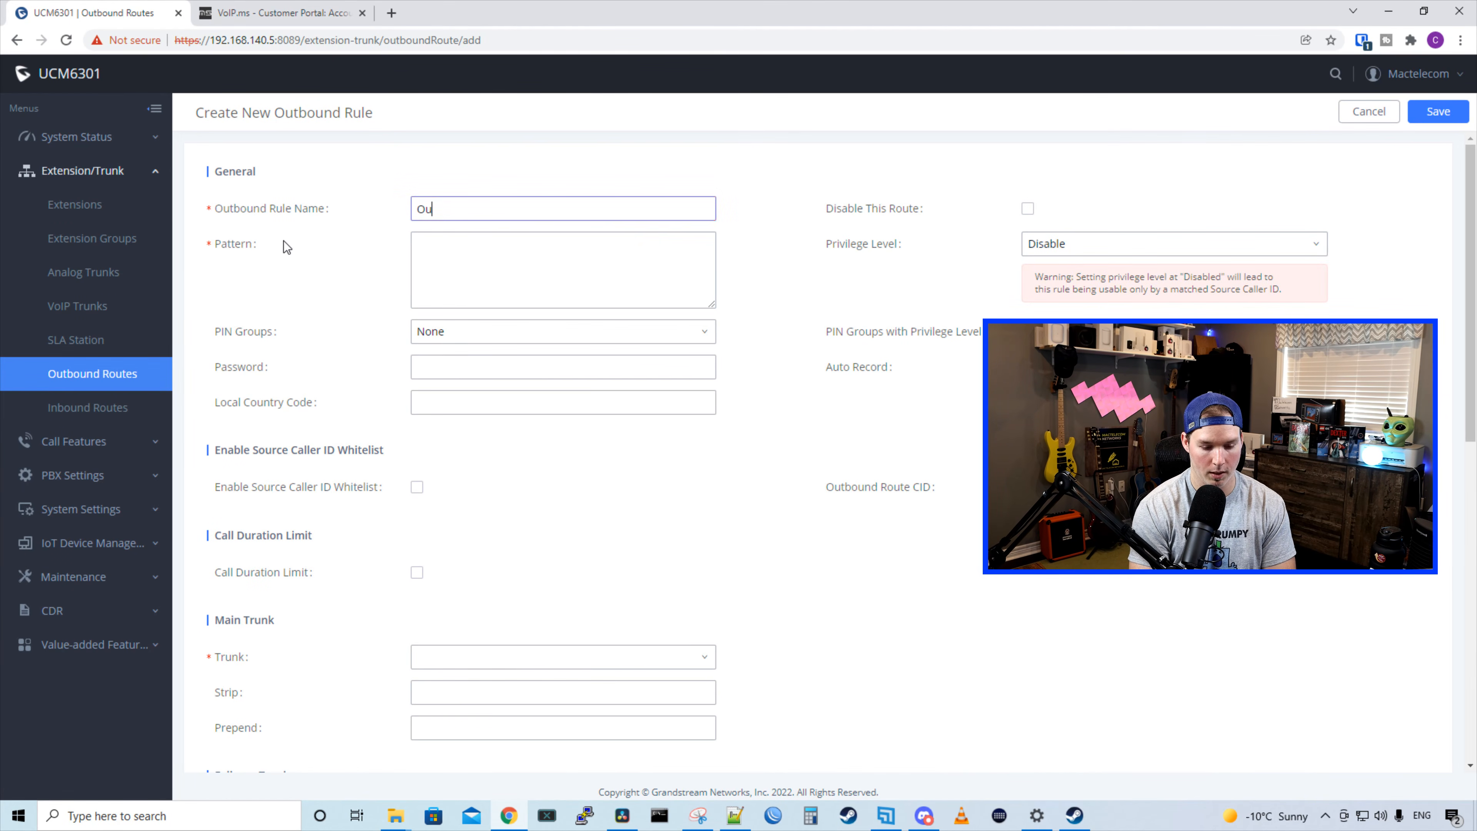
type("tbound")
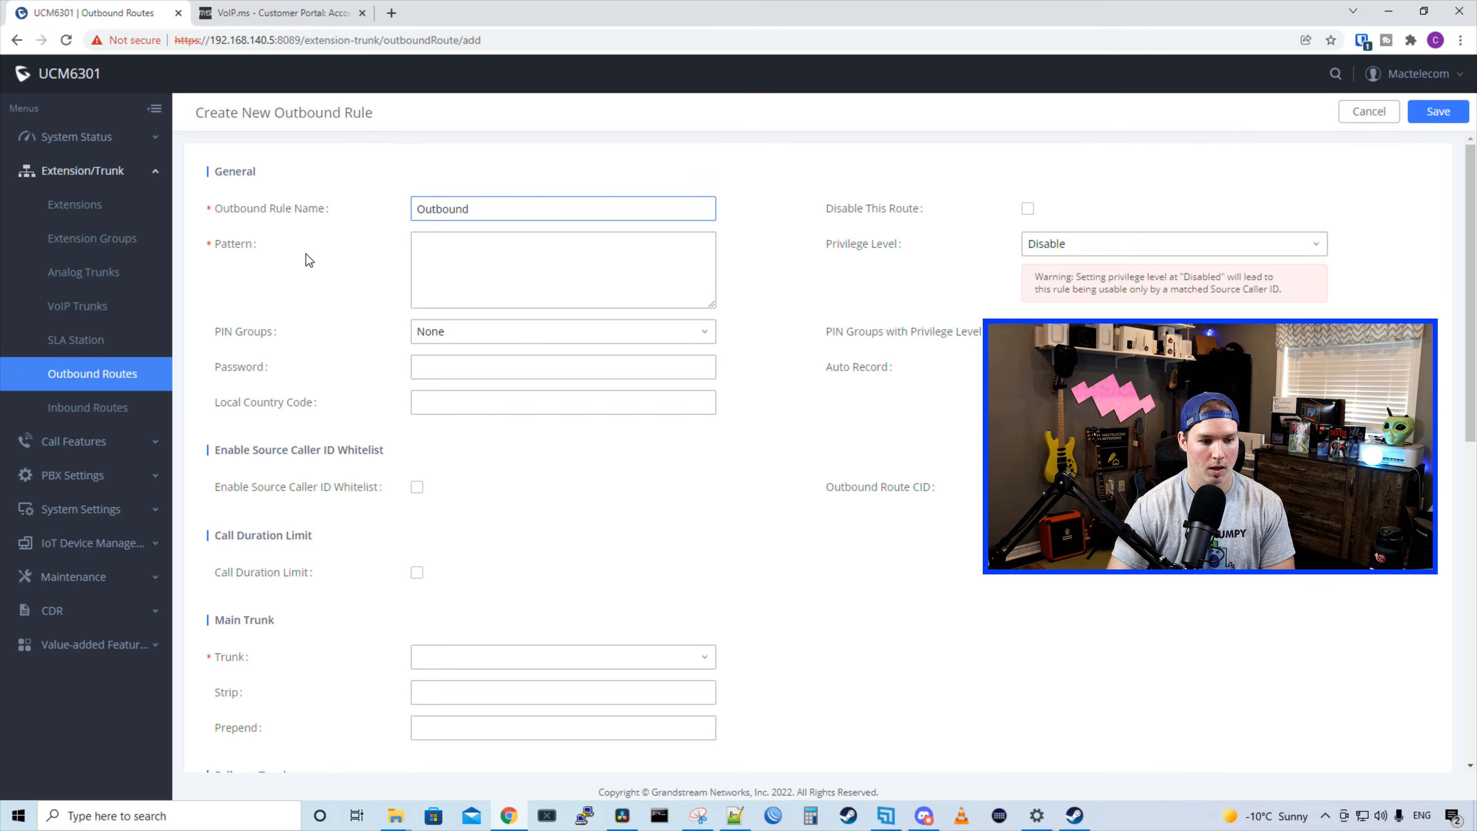
Give the outbound rule two dialing patterns on separate lines, XXXXXXXXXX and XXXXXXXXXXX
left_click(350, 388)
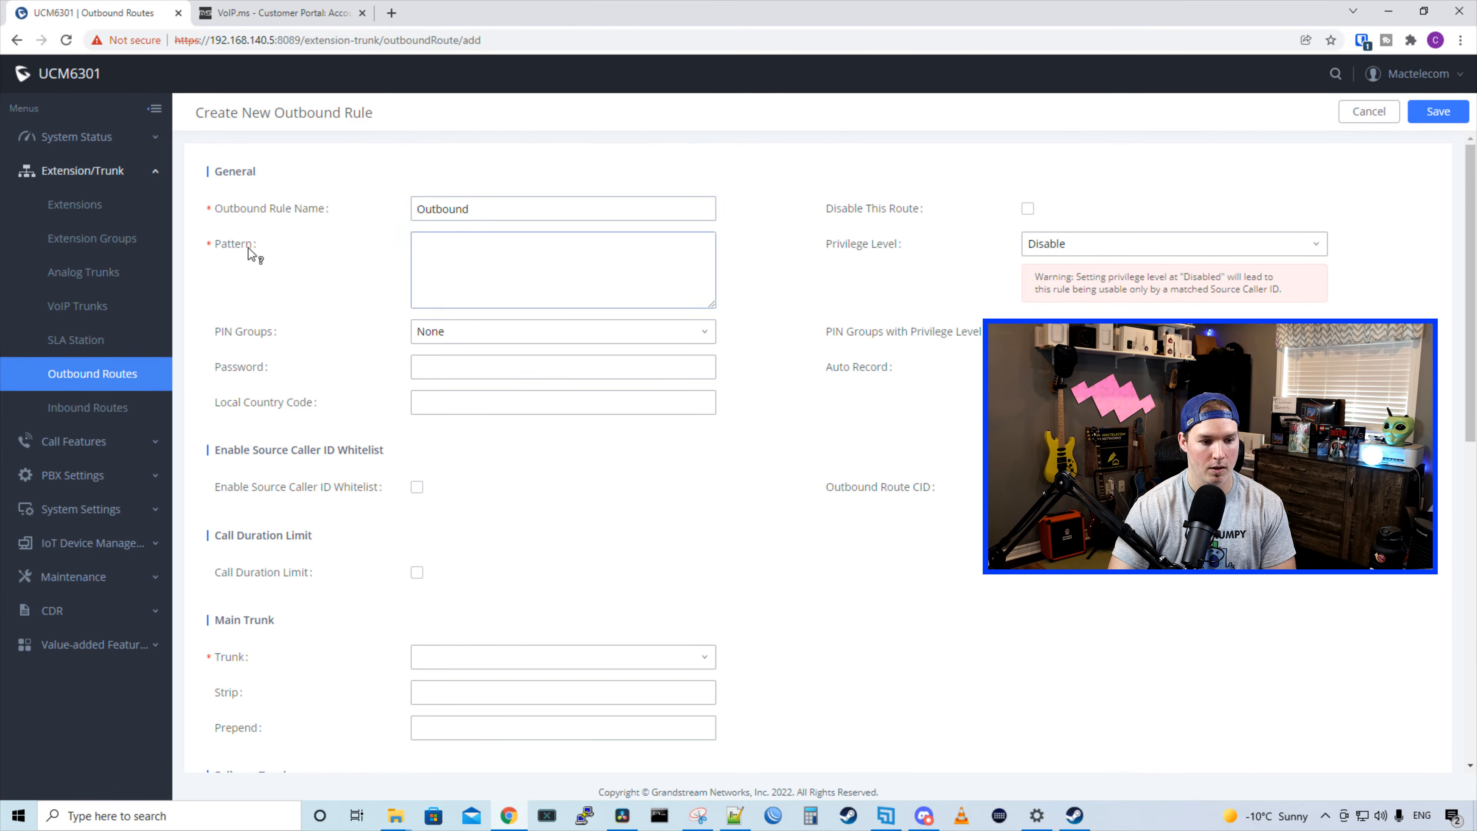
mouse_move(243, 251)
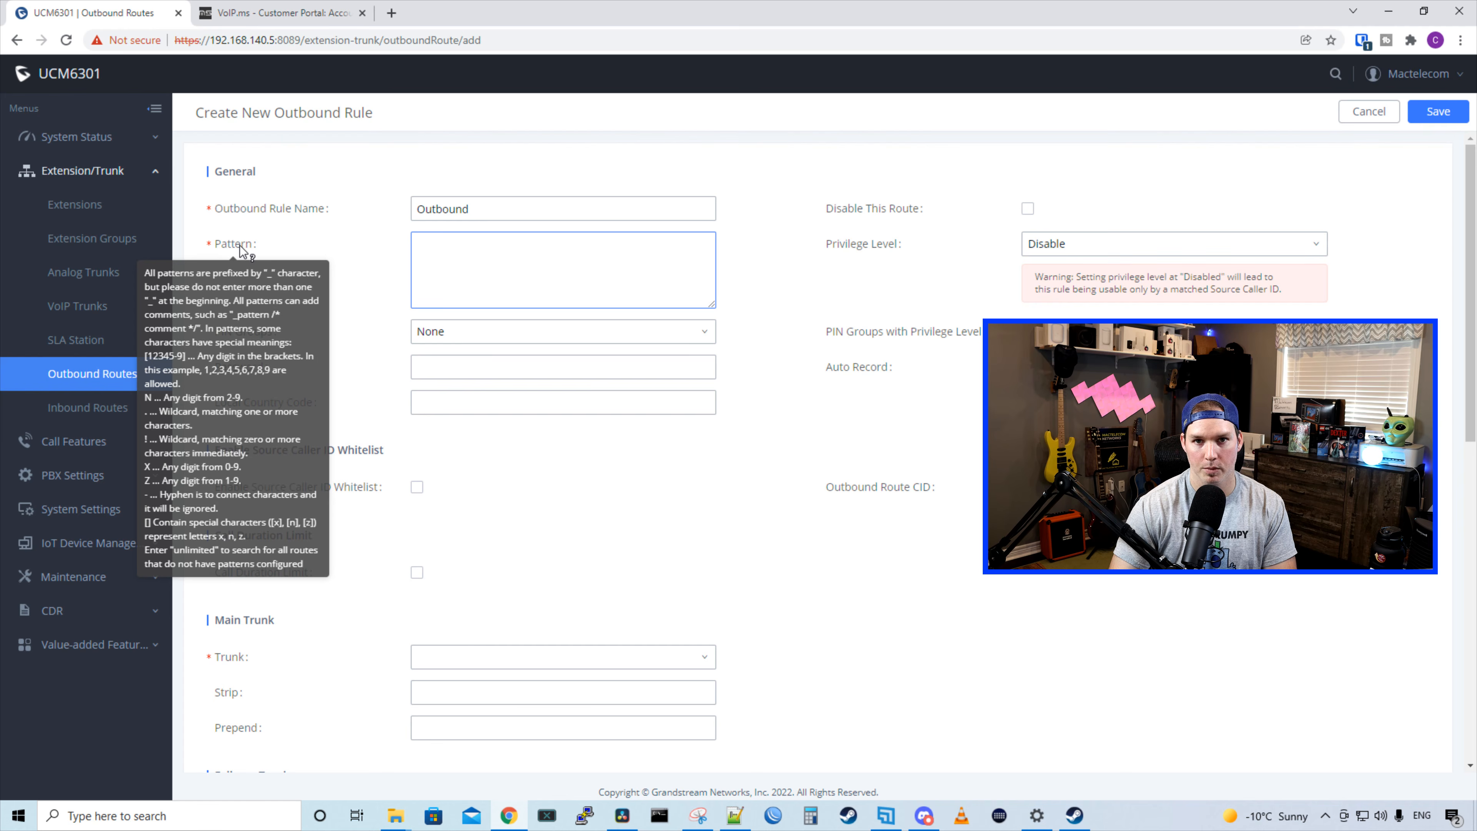
left_click(417, 244)
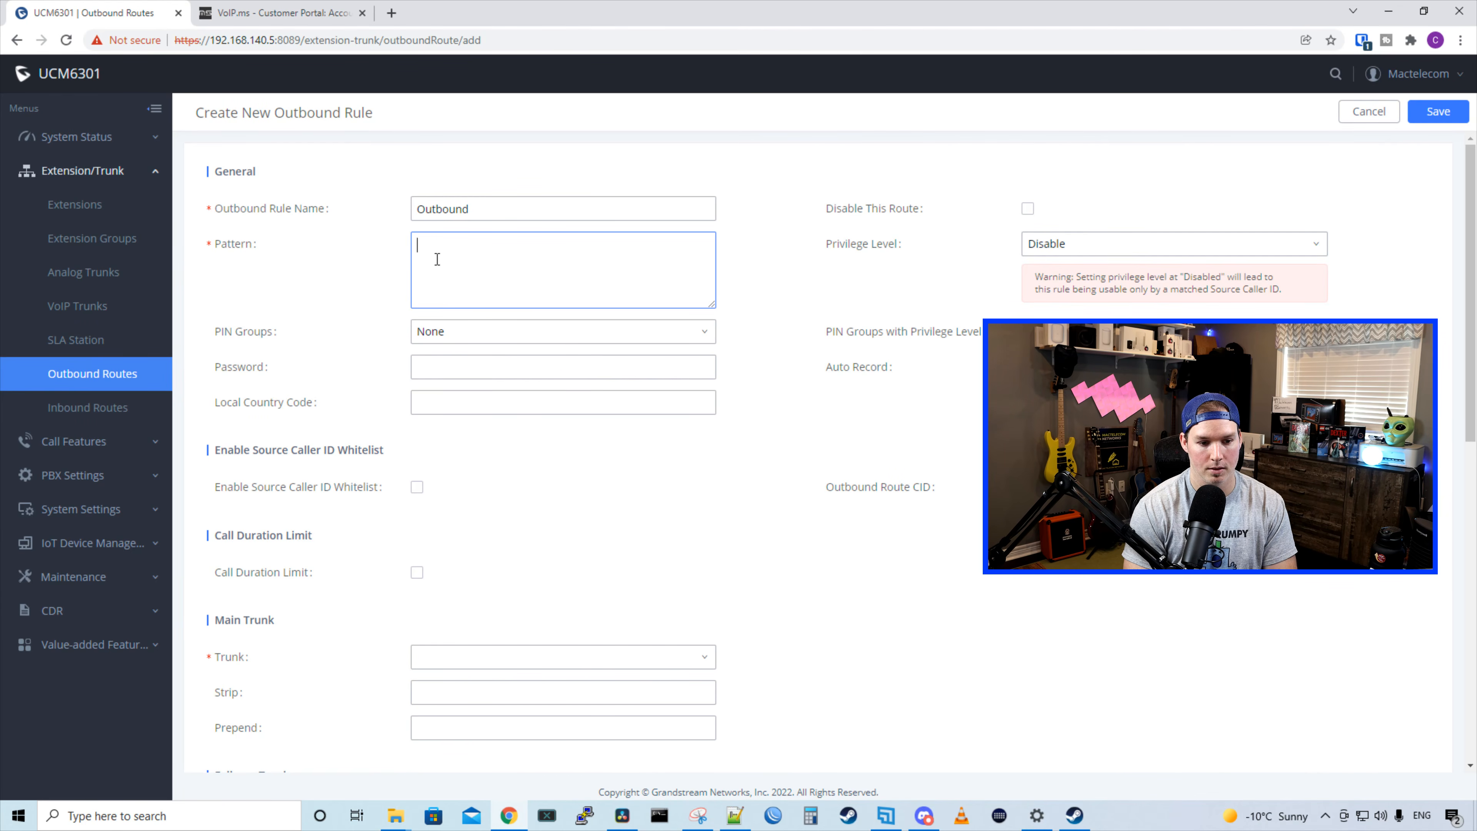
type("XXXXXXXXXX")
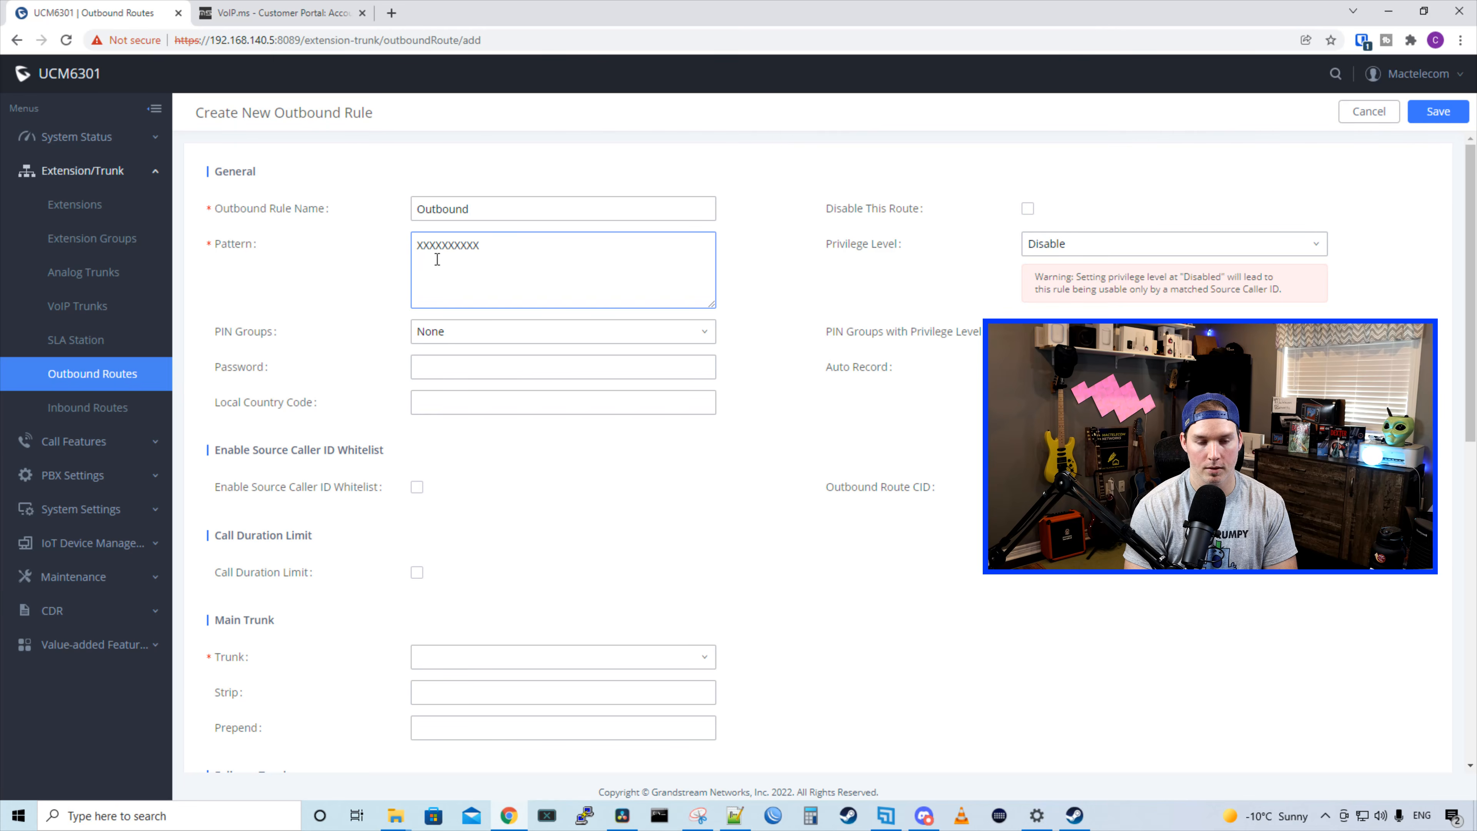
key("Return")
type("XXXXXXXXXXX")
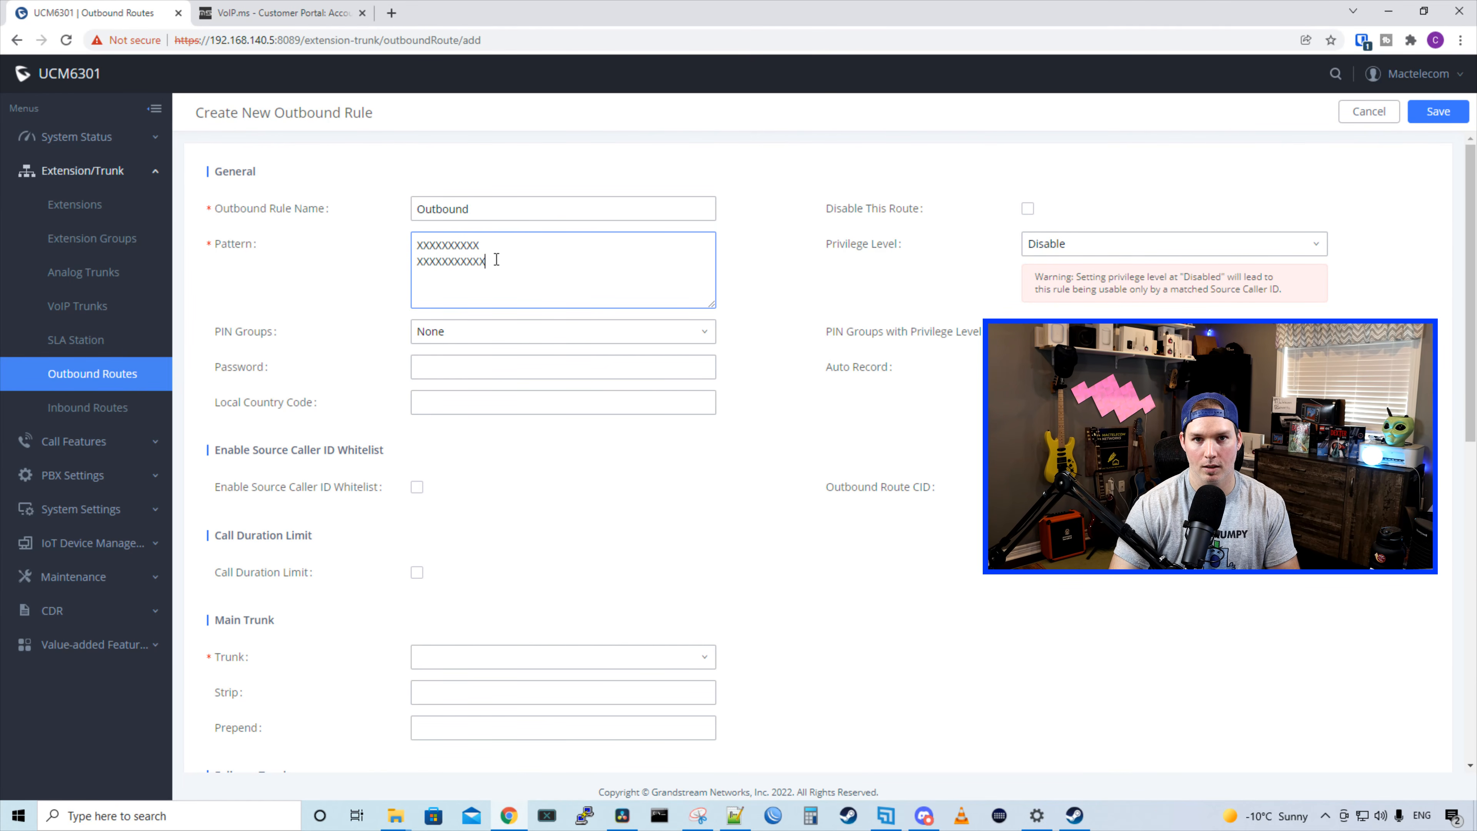
Set the outbound rule's main trunk to SIPTrunks -- Voip.ms and its privilege level to Local
scroll(306, 435, "down", 1)
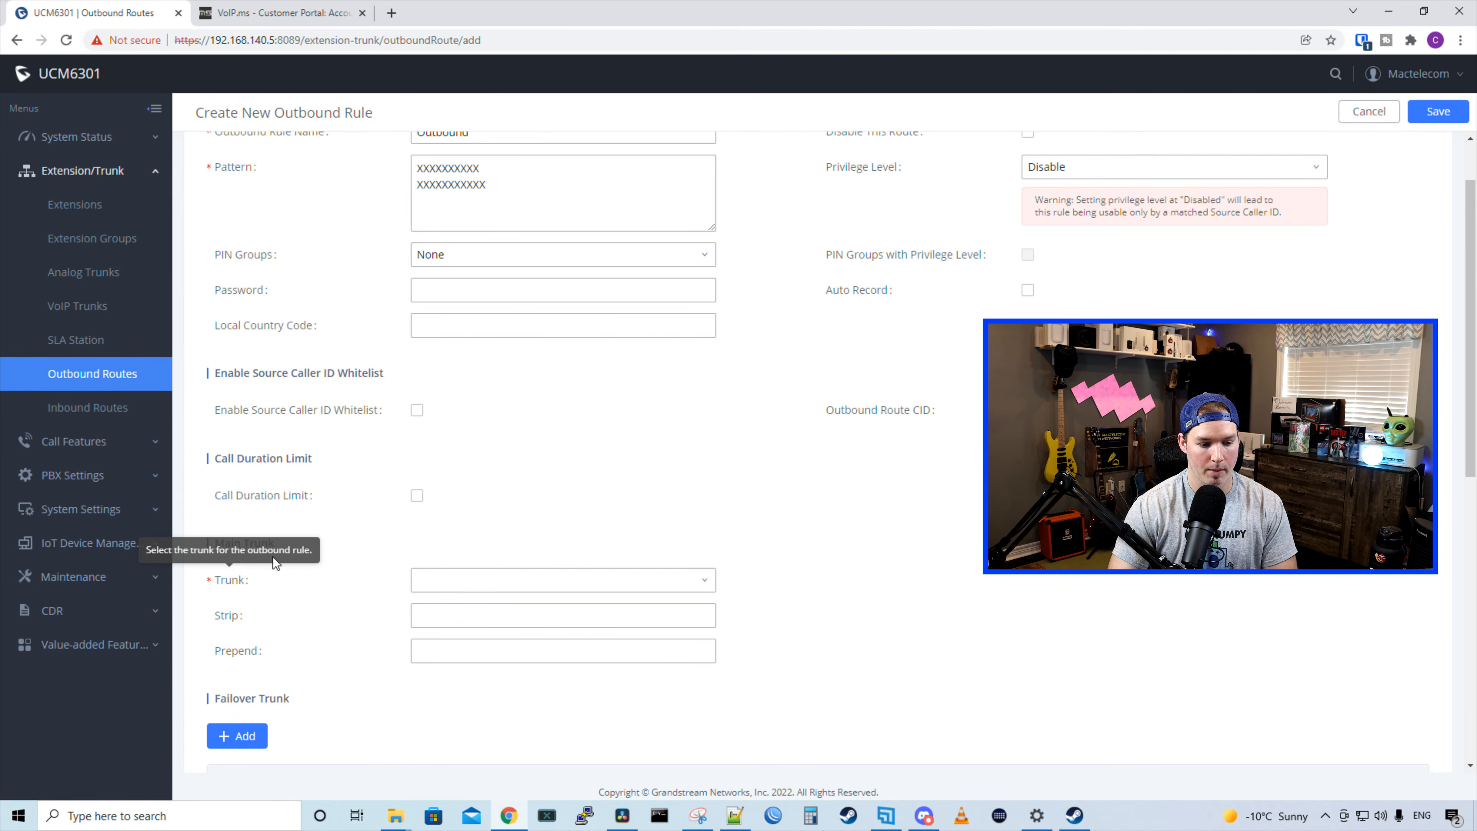
left_click(568, 585)
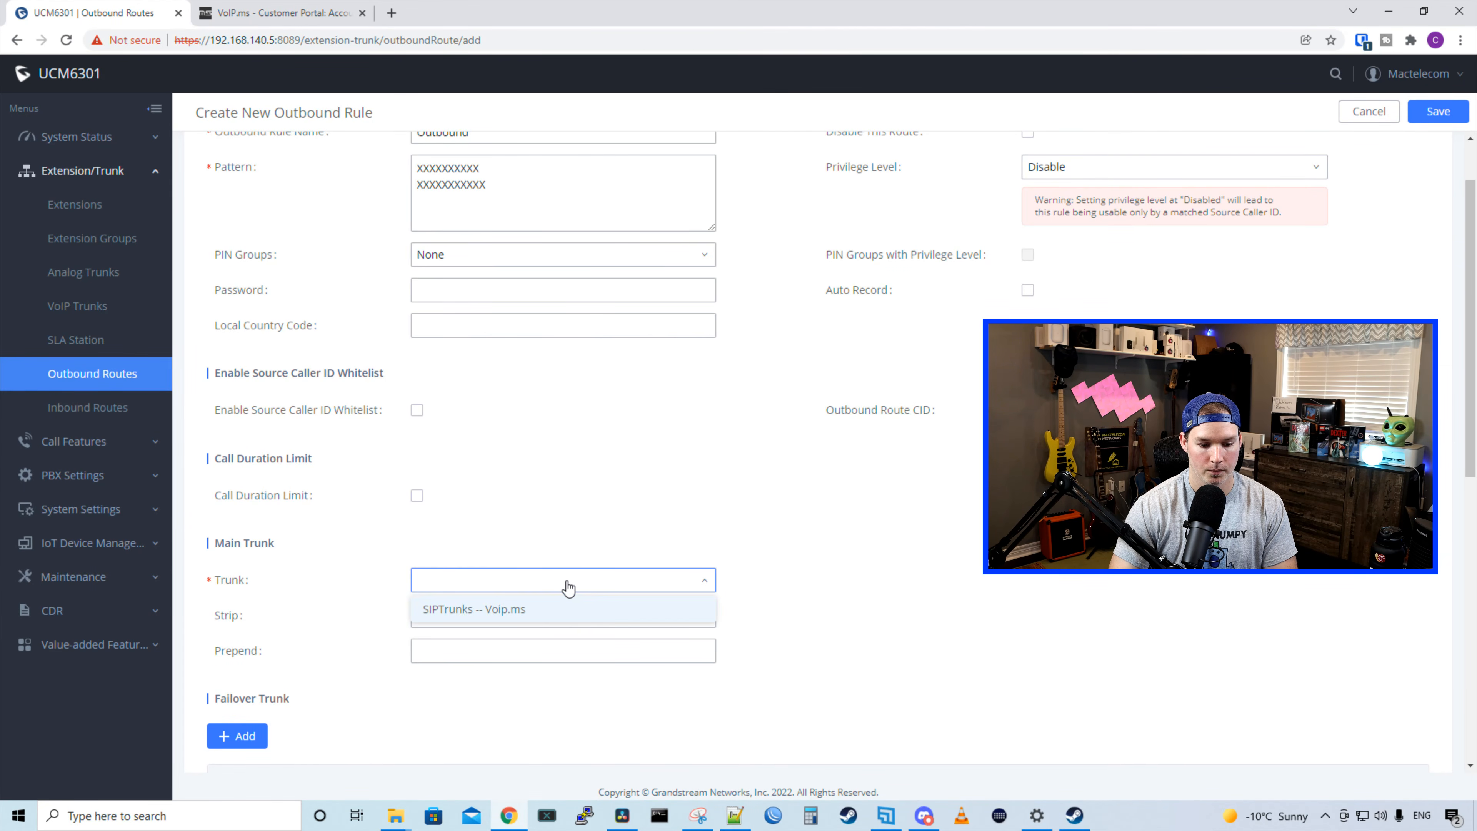
left_click(473, 615)
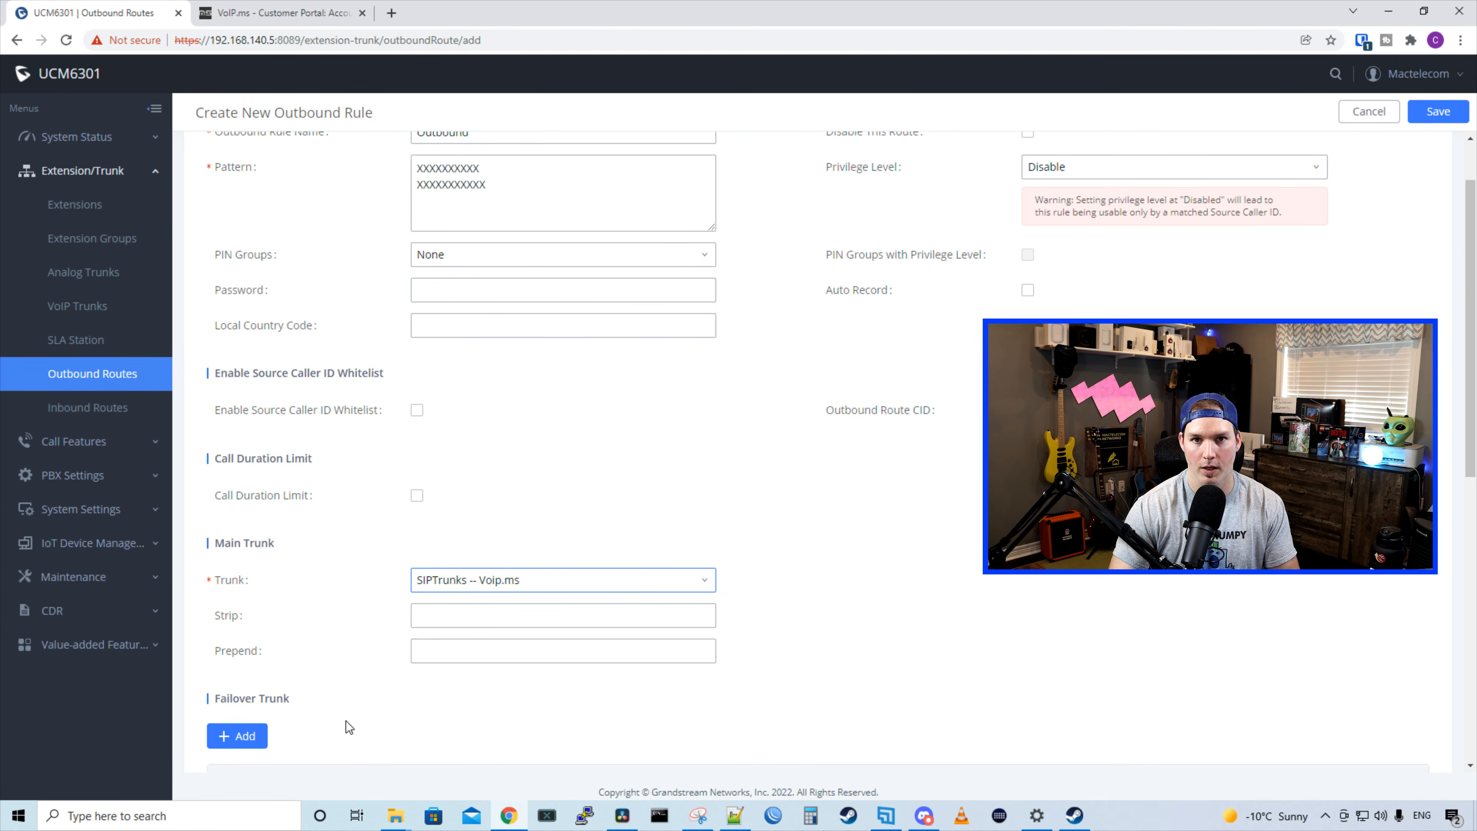
scroll(875, 574, "up", 2)
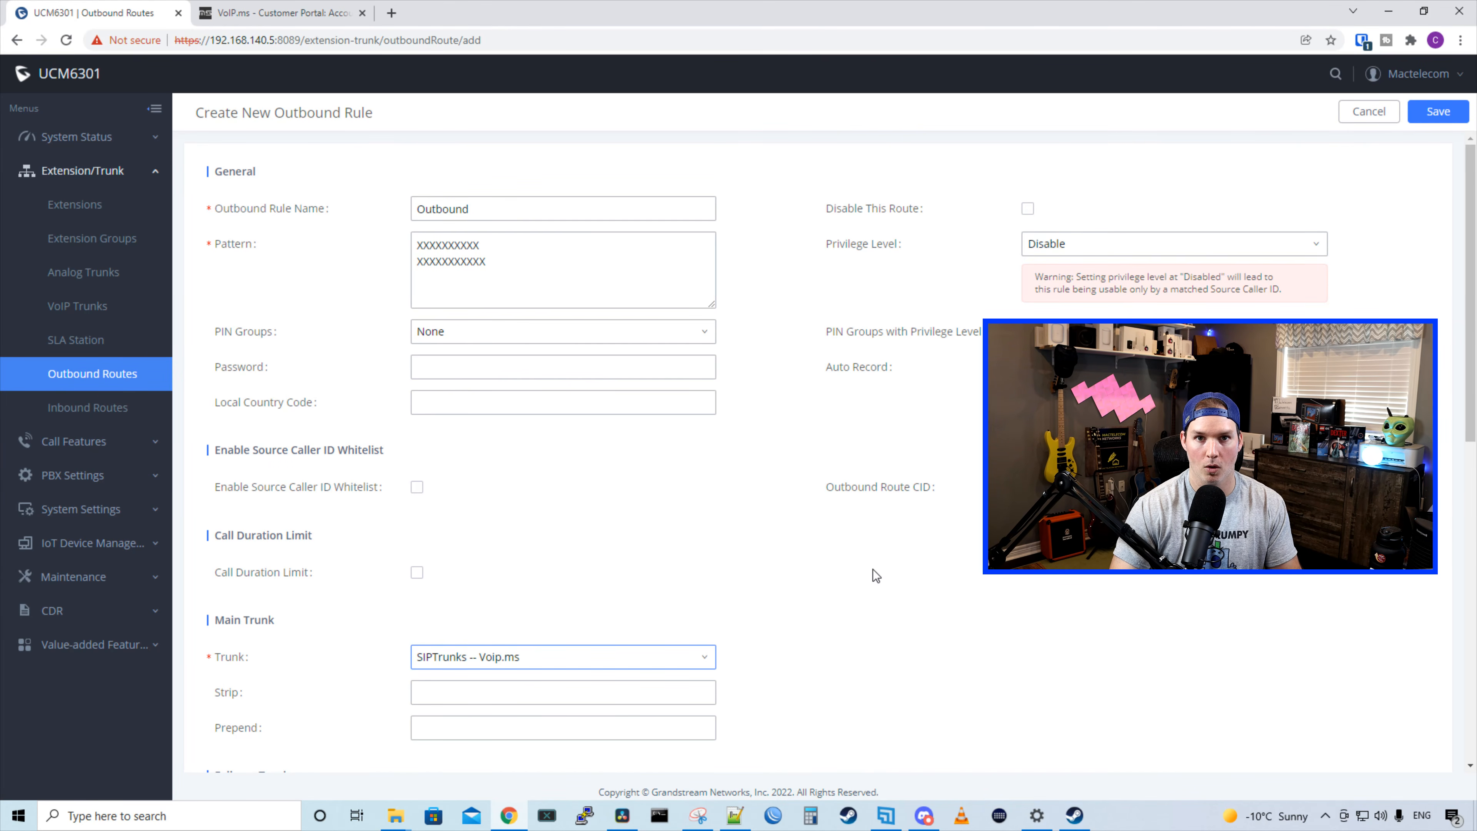
left_click(1078, 248)
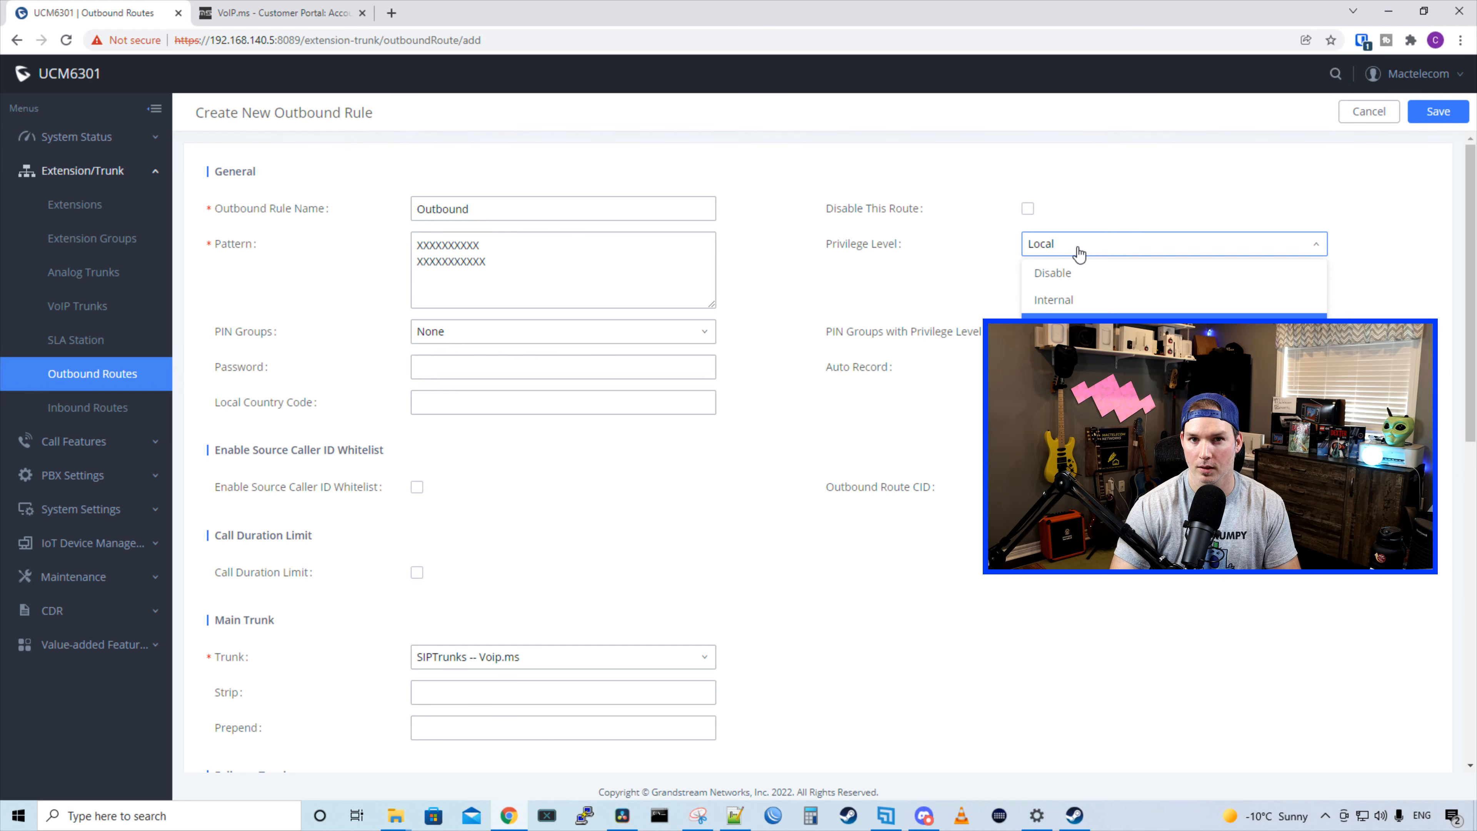
left_click(1076, 328)
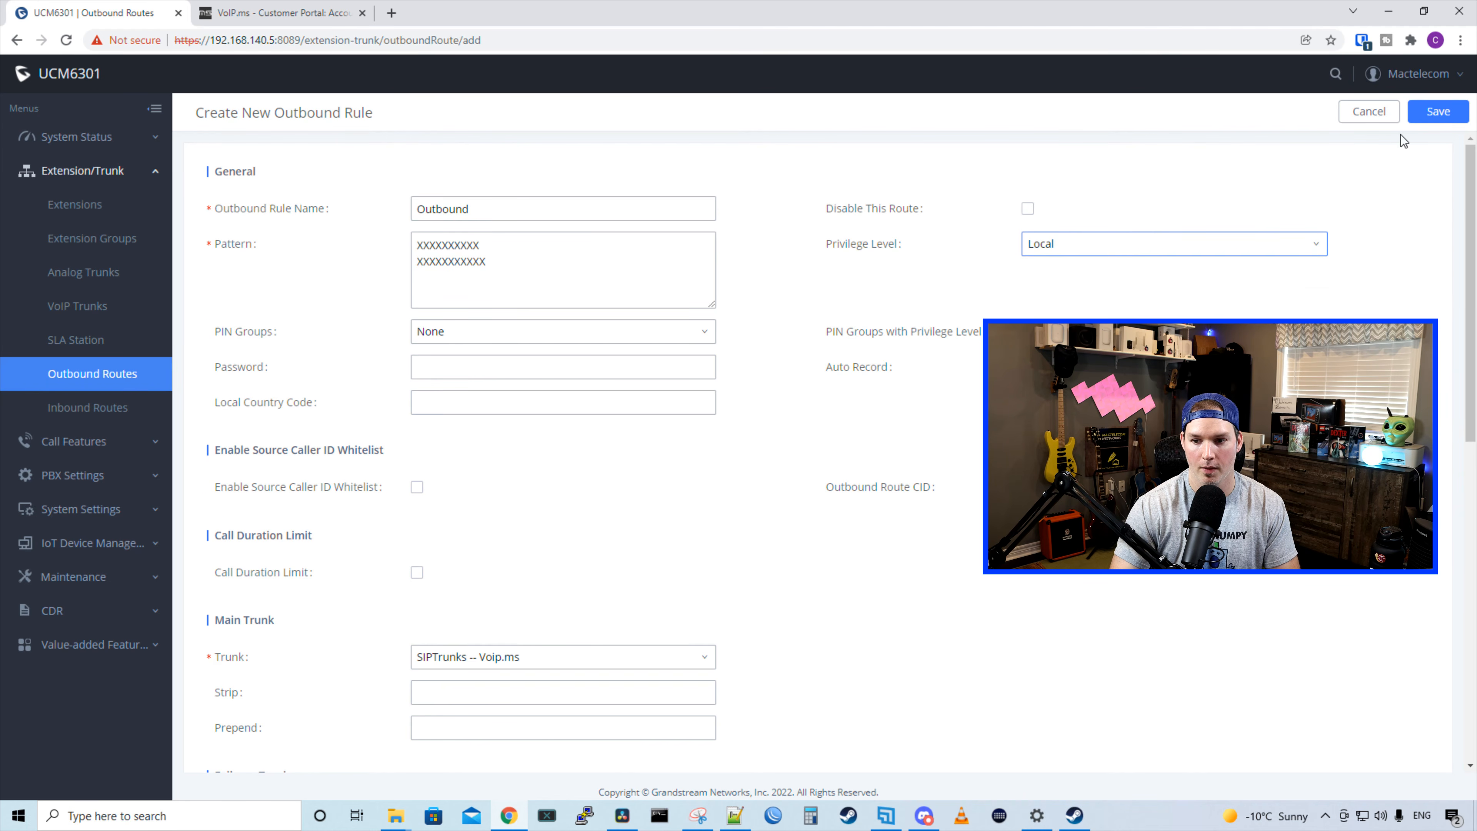
Save the outbound rule and open extension 1000 for editing
left_click(1440, 112)
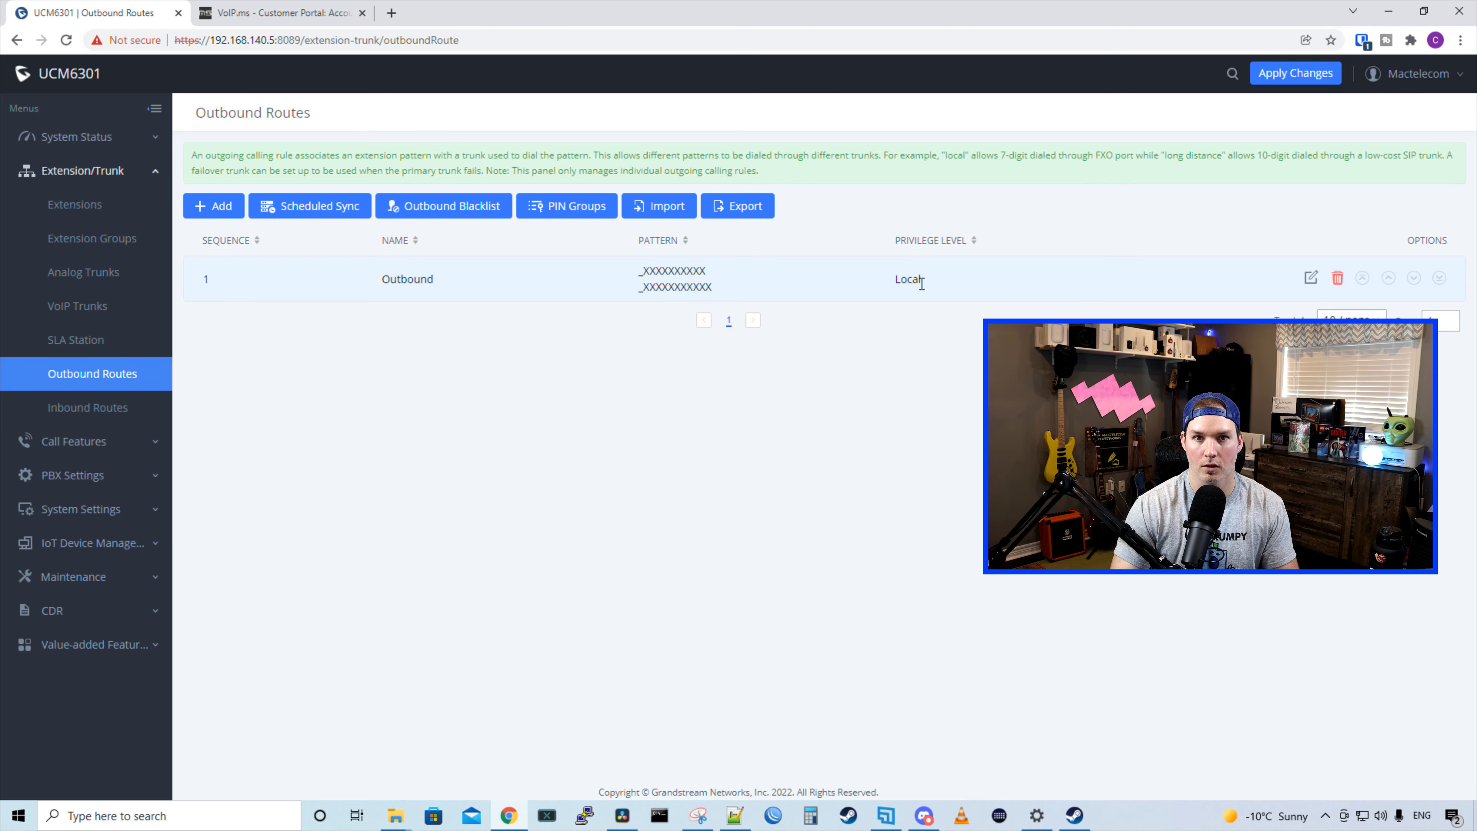
left_click(90, 204)
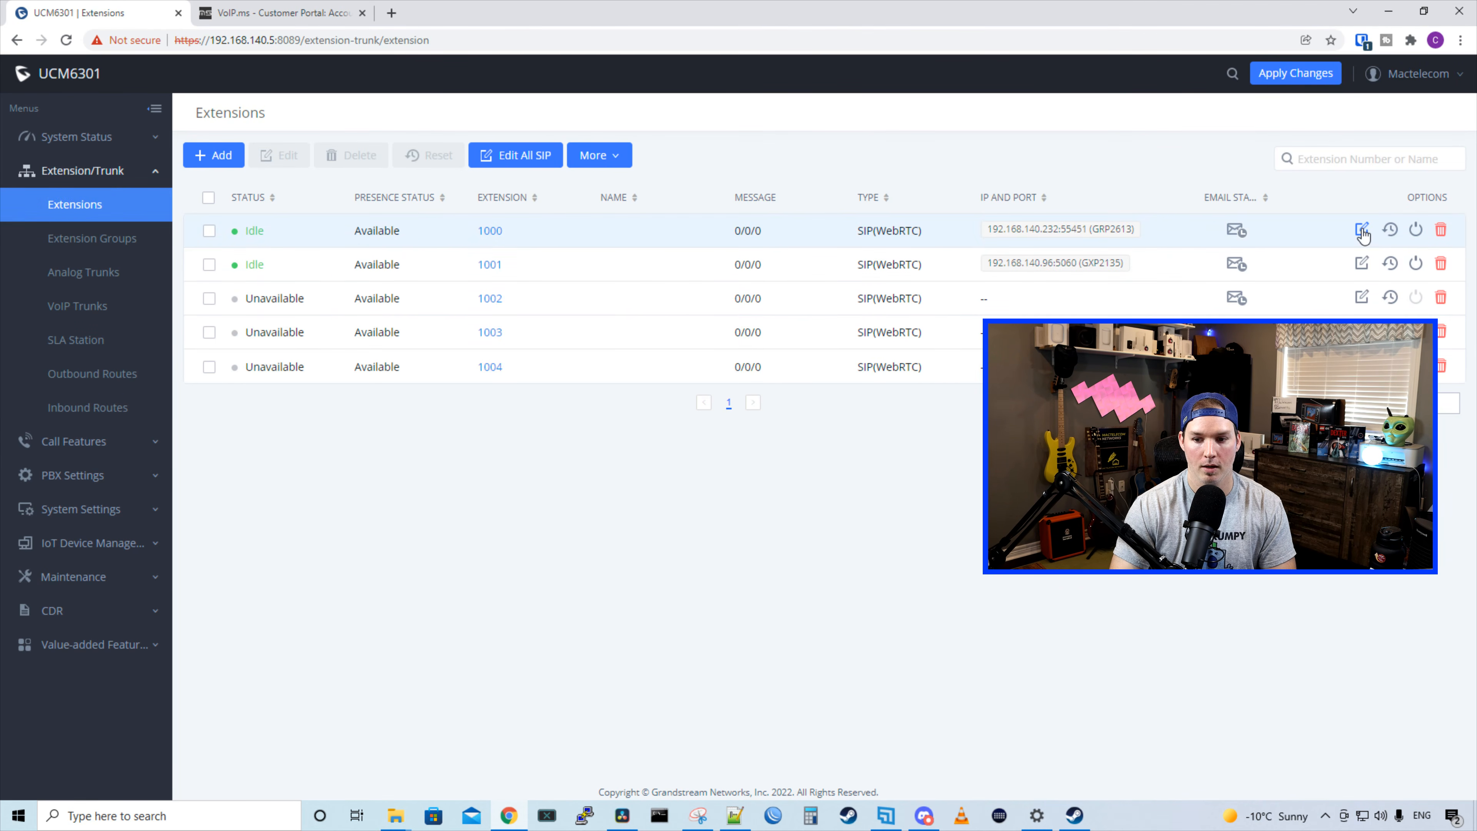
left_click(1363, 231)
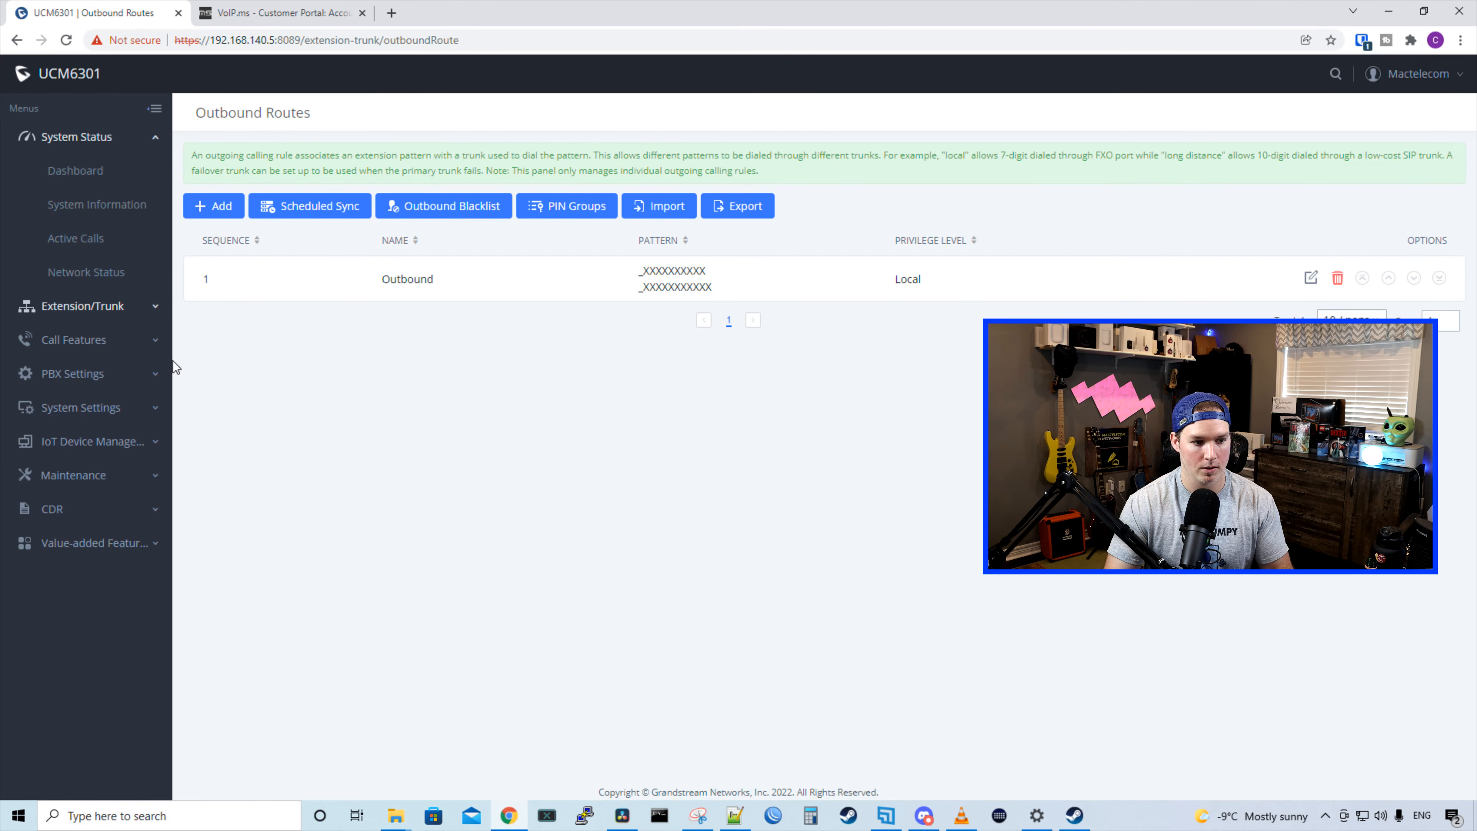
Start a new inbound route on SIPTrunks -- Voip.ms with the DID phone number as its pattern
left_click(122, 315)
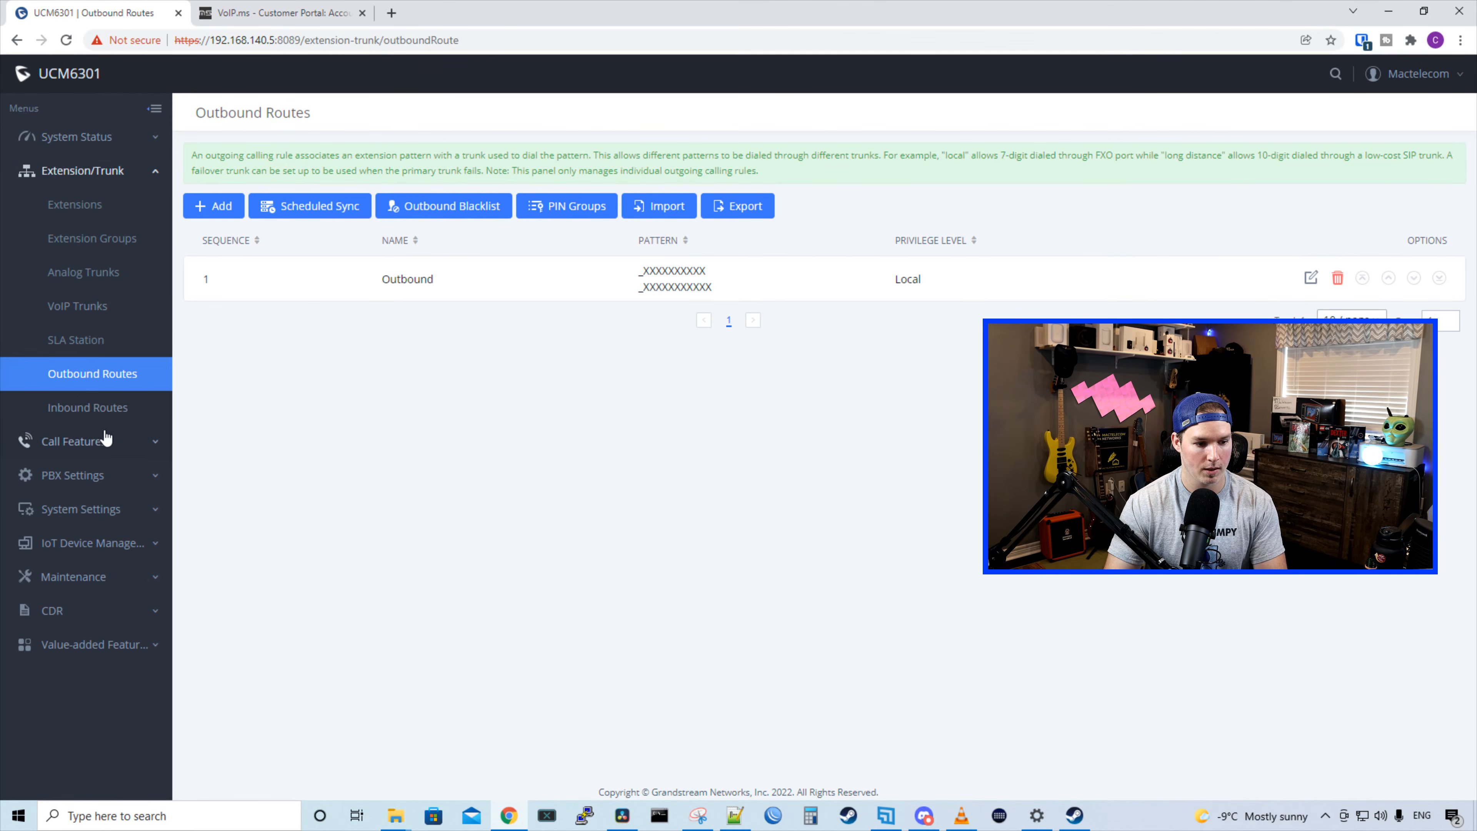
left_click(93, 408)
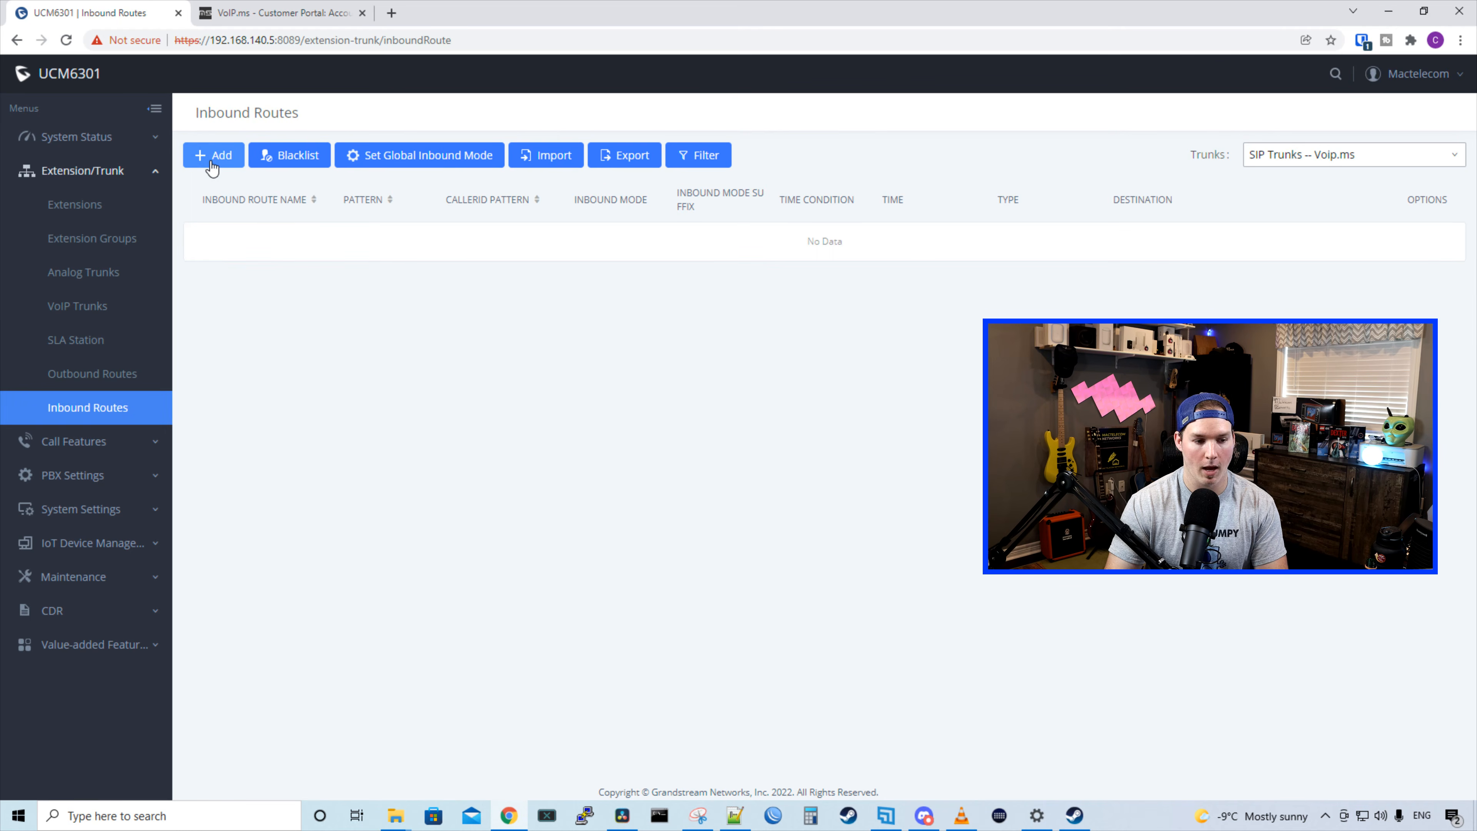
left_click(212, 156)
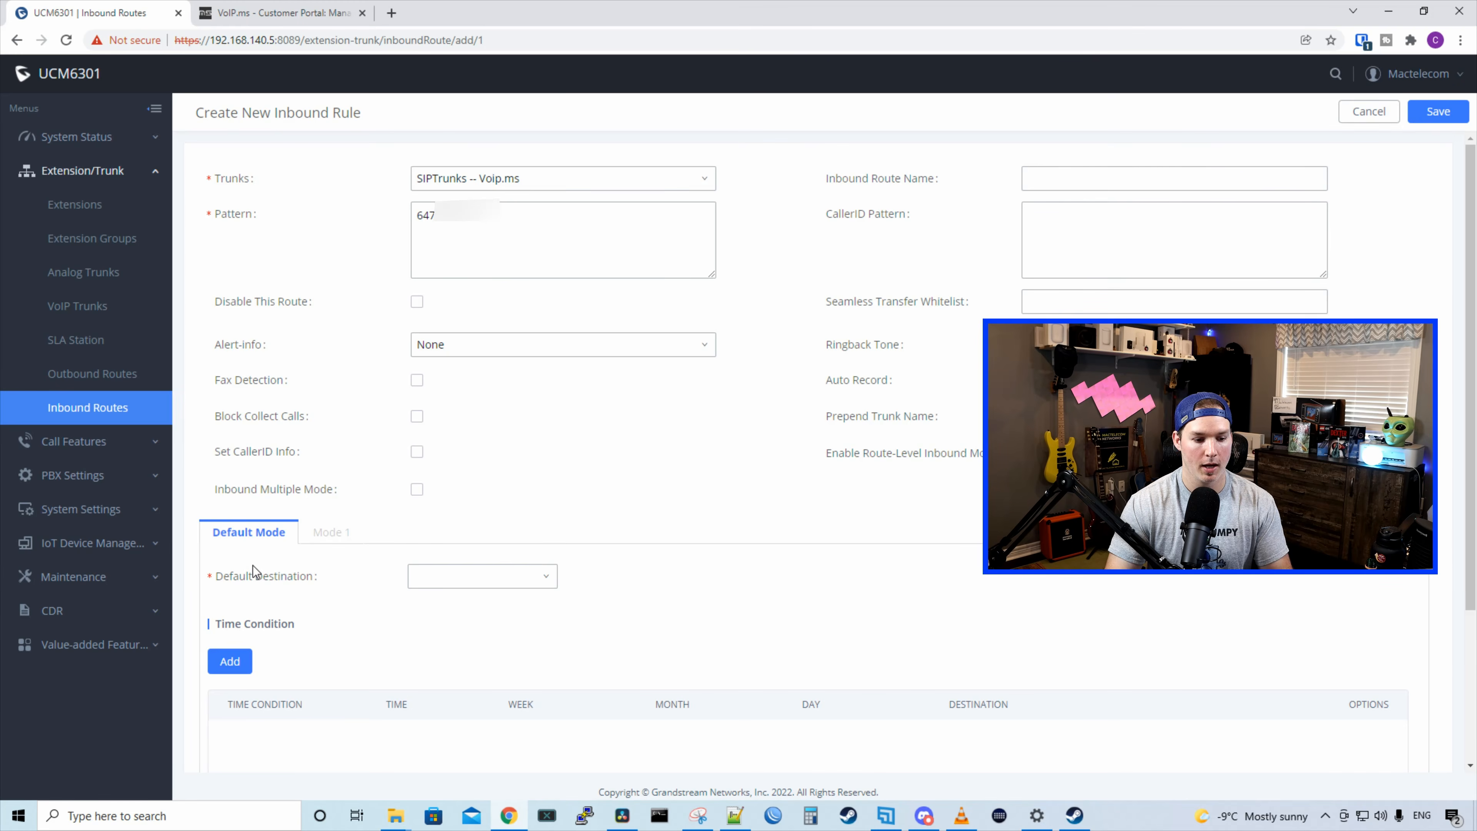
Set the inbound rule's default destination to Extension 1000, then save the rule and apply the changes
mouse_move(268, 581)
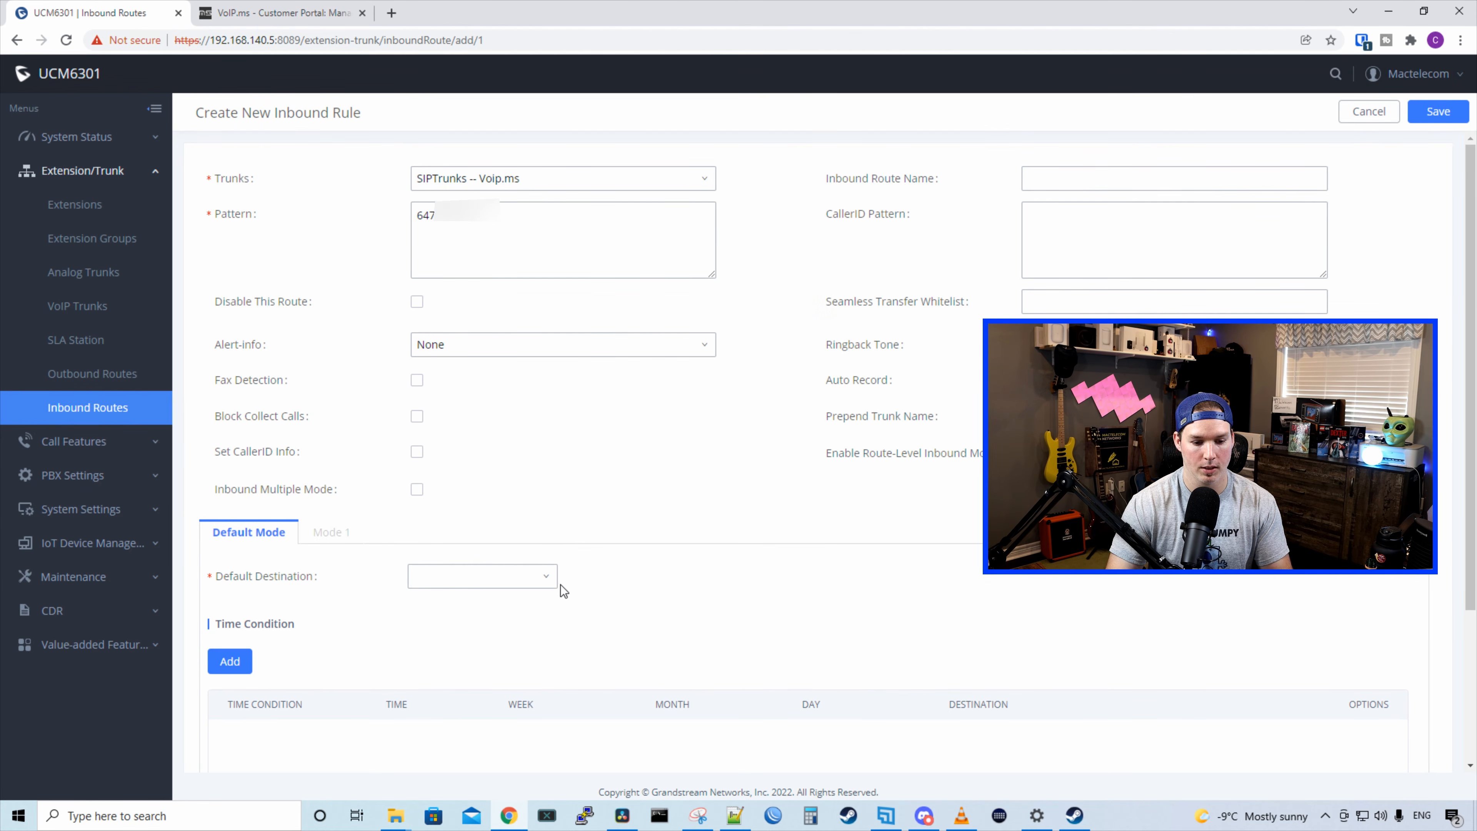
left_click(550, 580)
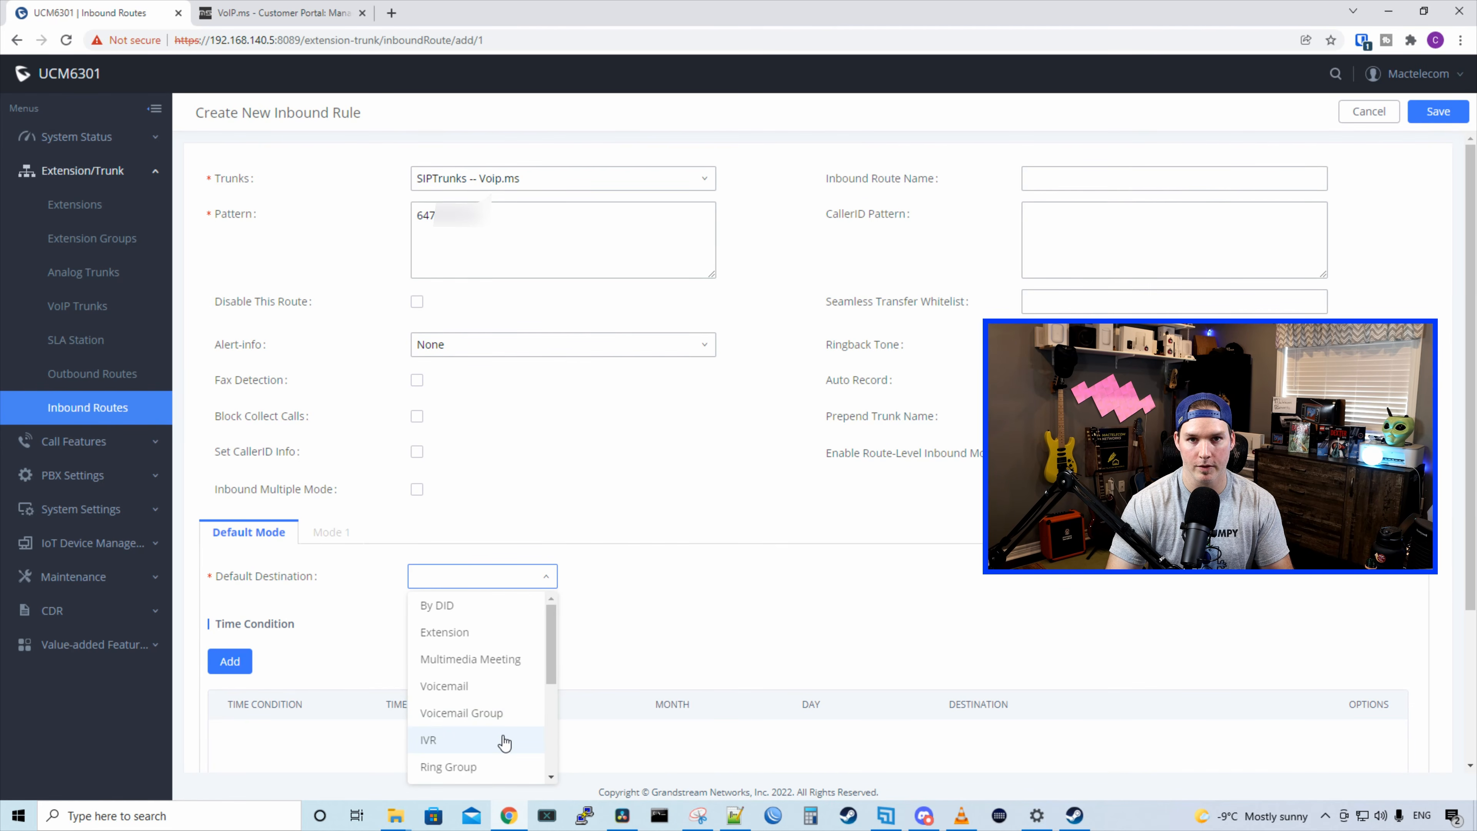
left_click(465, 632)
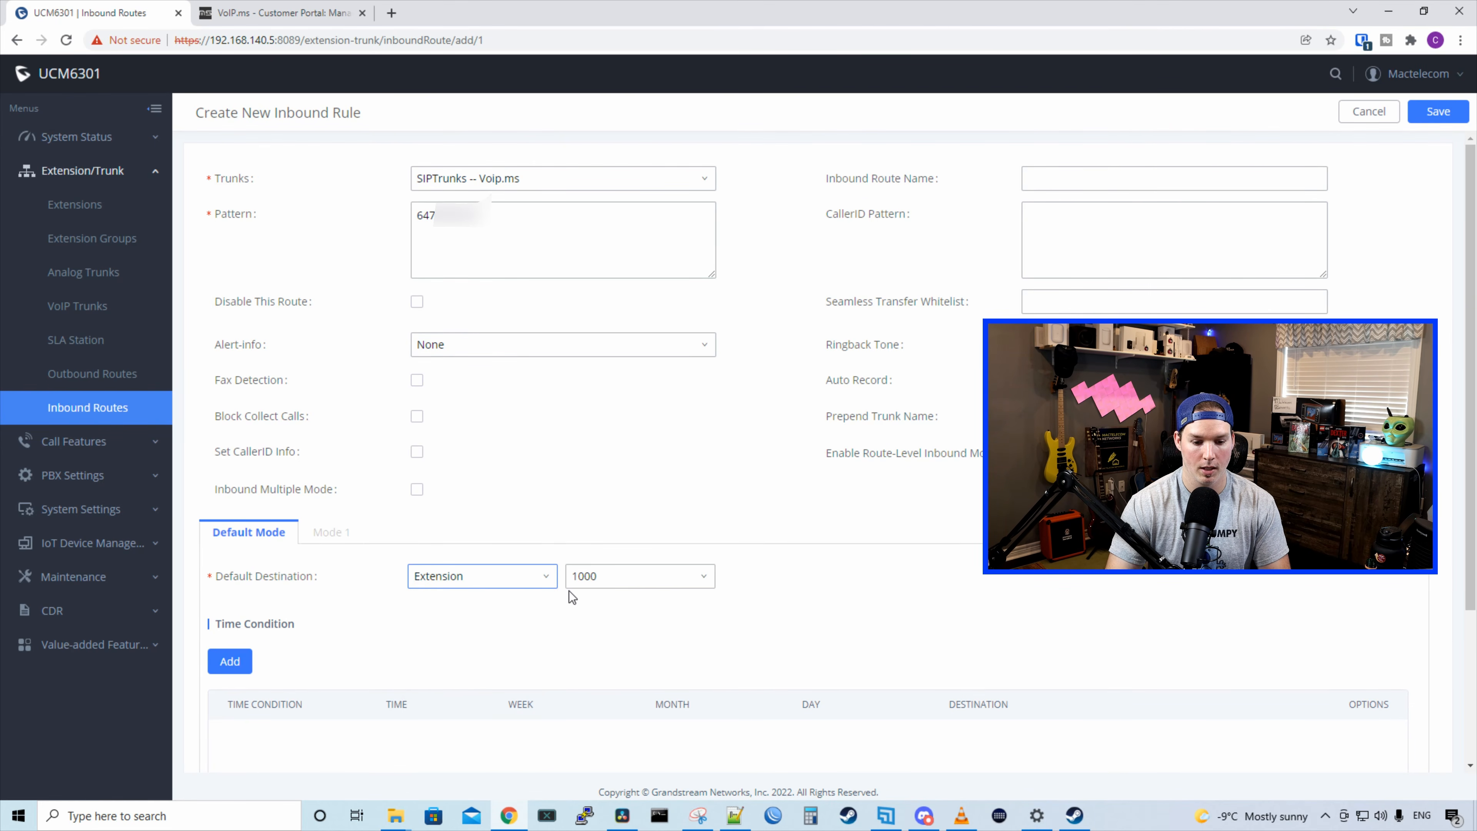
left_click(1448, 112)
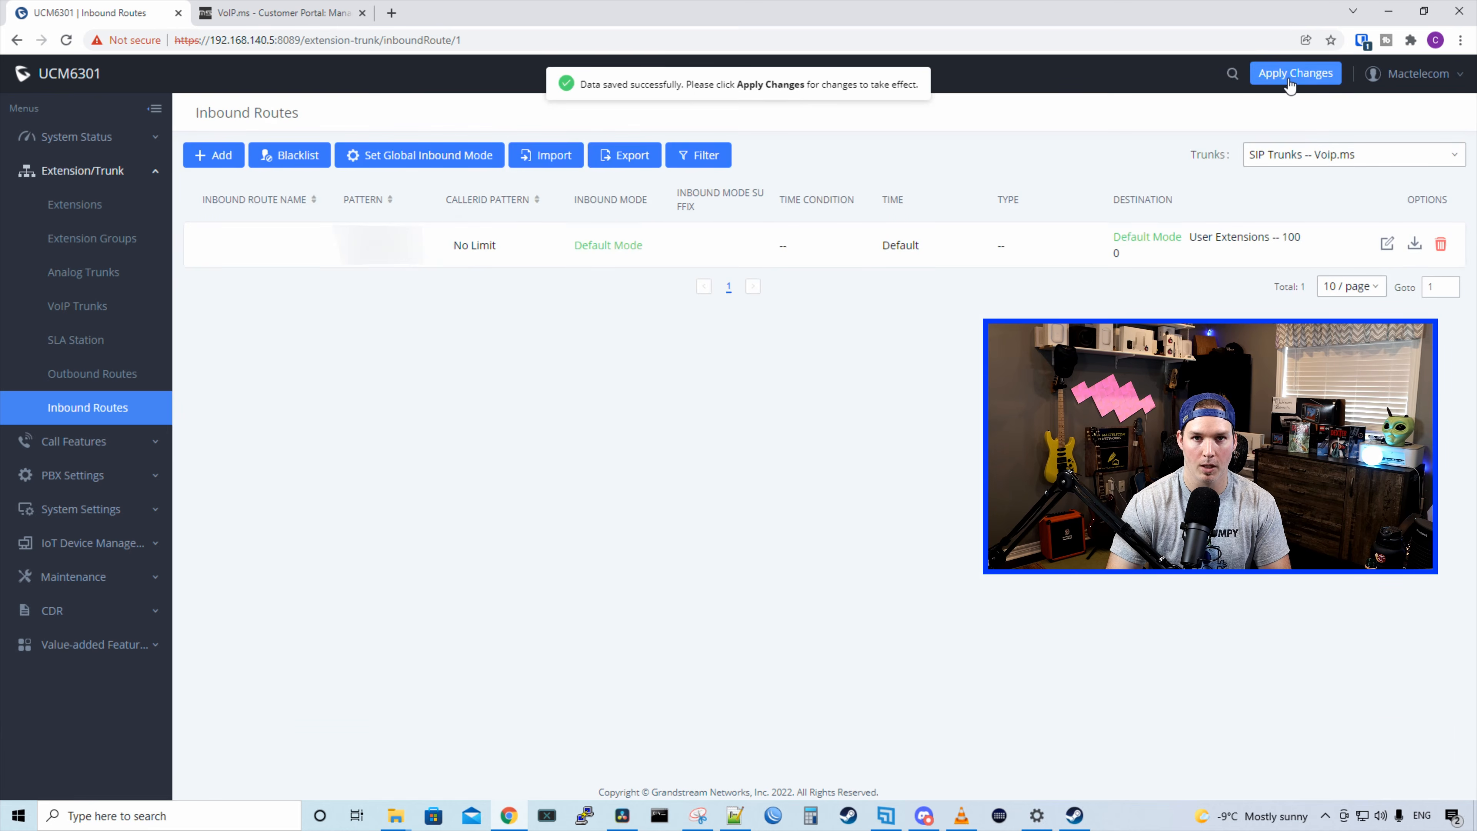
left_click(1291, 75)
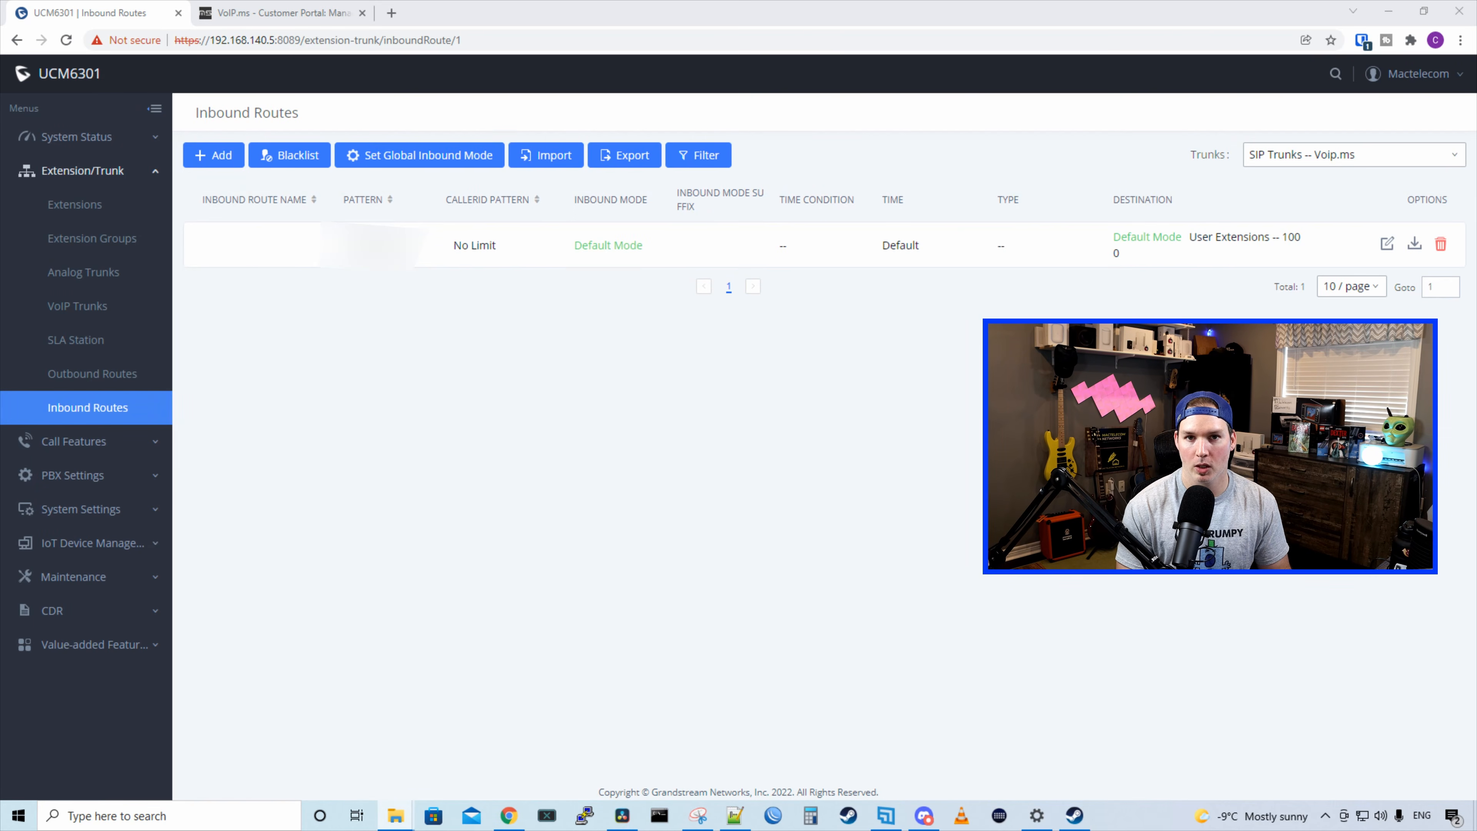